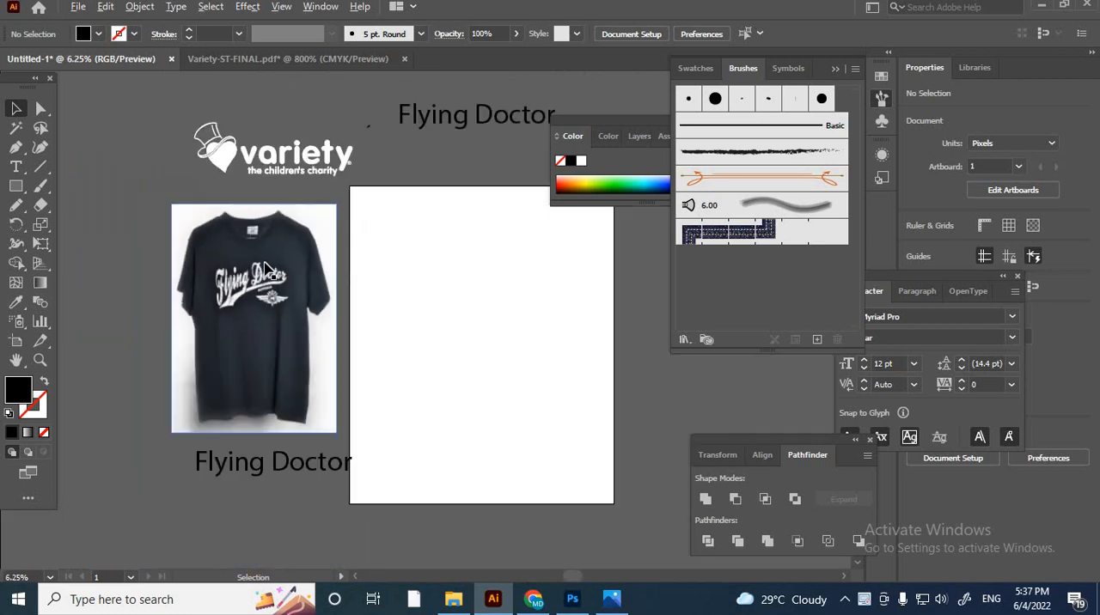
# - Draw a black rectangle 4500 px wide and 5400 px high over the artboard area
pyautogui.scroll(4, 246, 332)
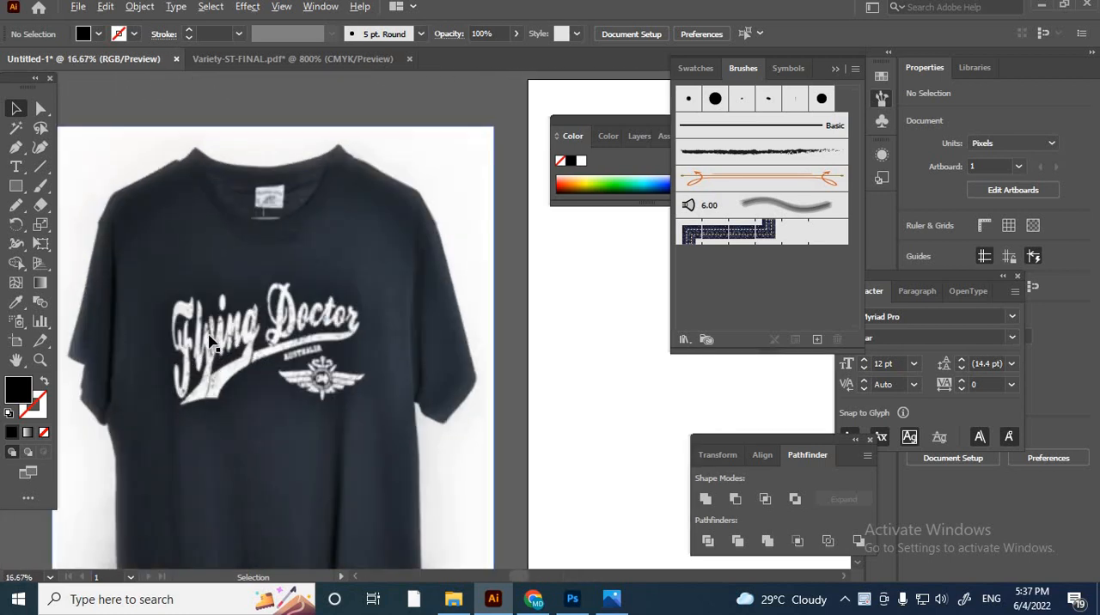
pyautogui.scroll(-2, 208, 342)
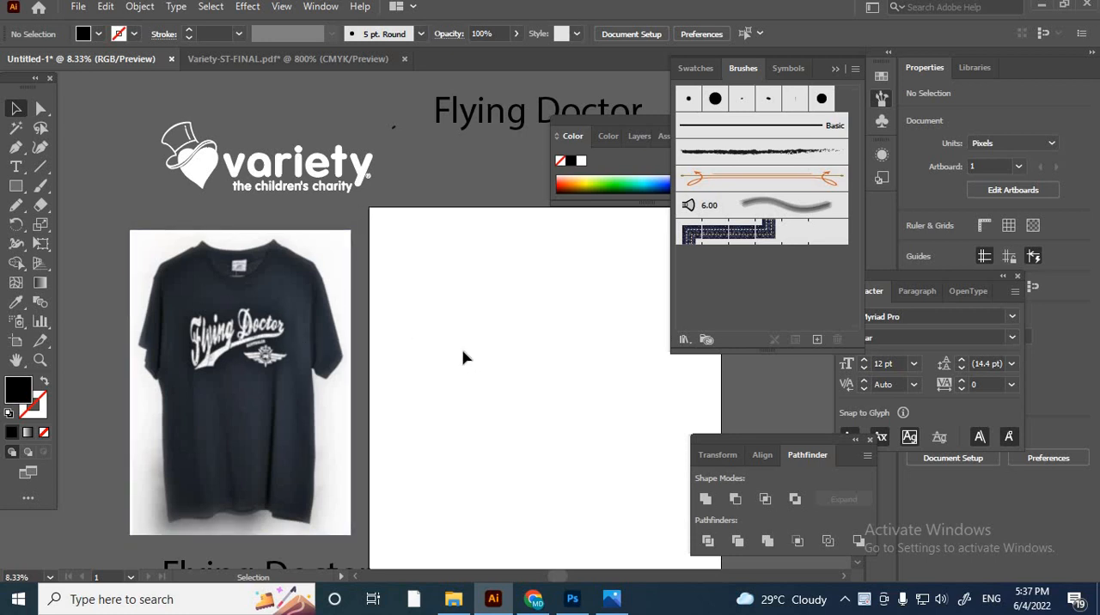
pyautogui.scroll(-3, 520, 370)
pyautogui.scroll(3, 521, 370)
pyautogui.scroll(-1, 521, 371)
pyautogui.moveTo(385, 289); pyautogui.dragTo(384, 335)
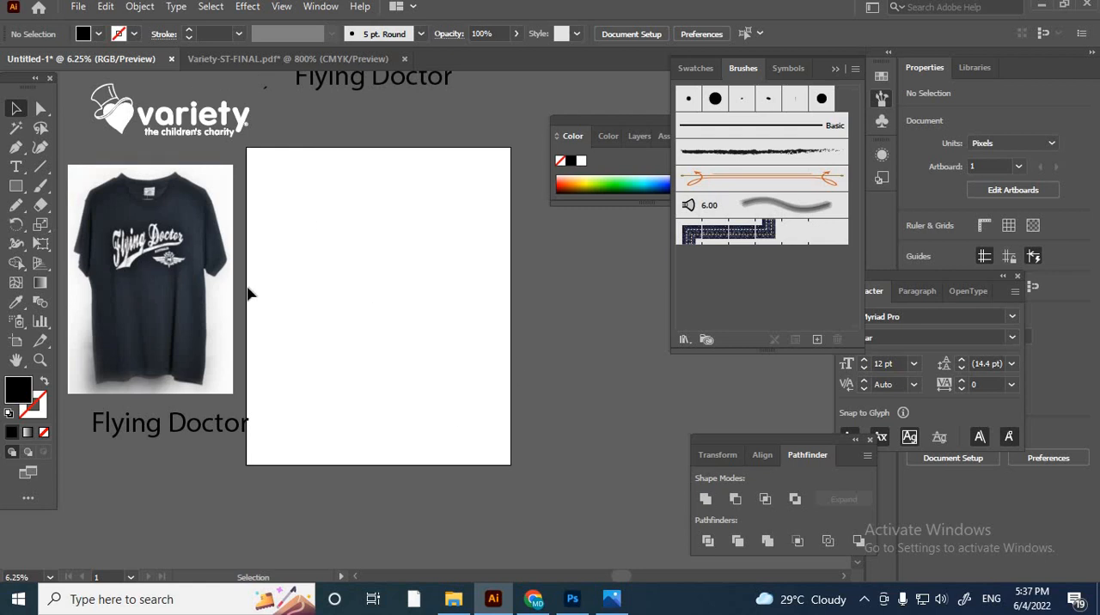
pyautogui.click(15, 186)
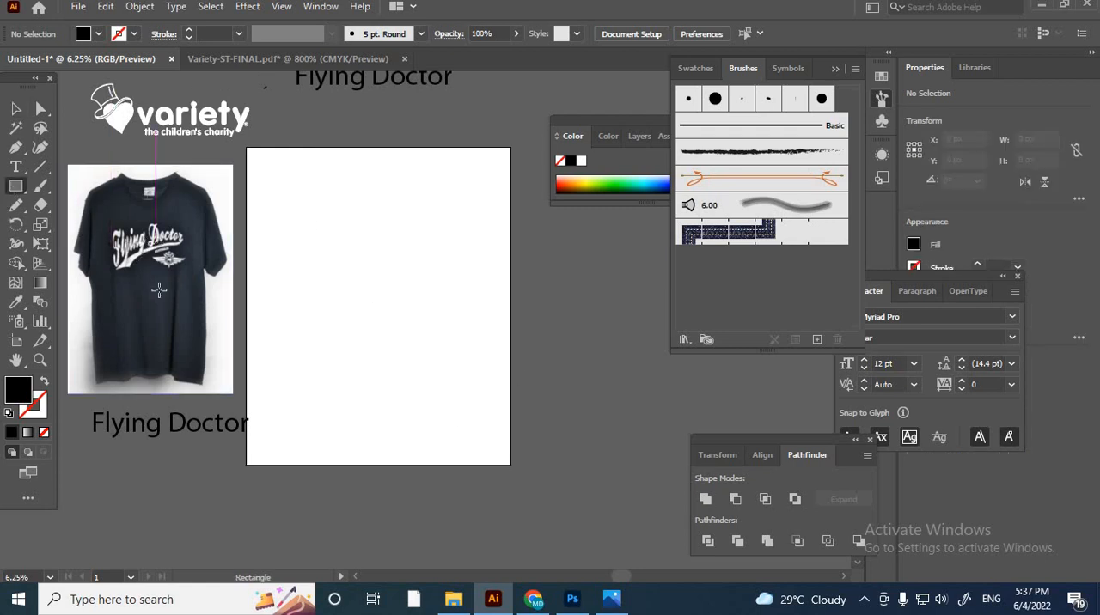
pyautogui.click(418, 256)
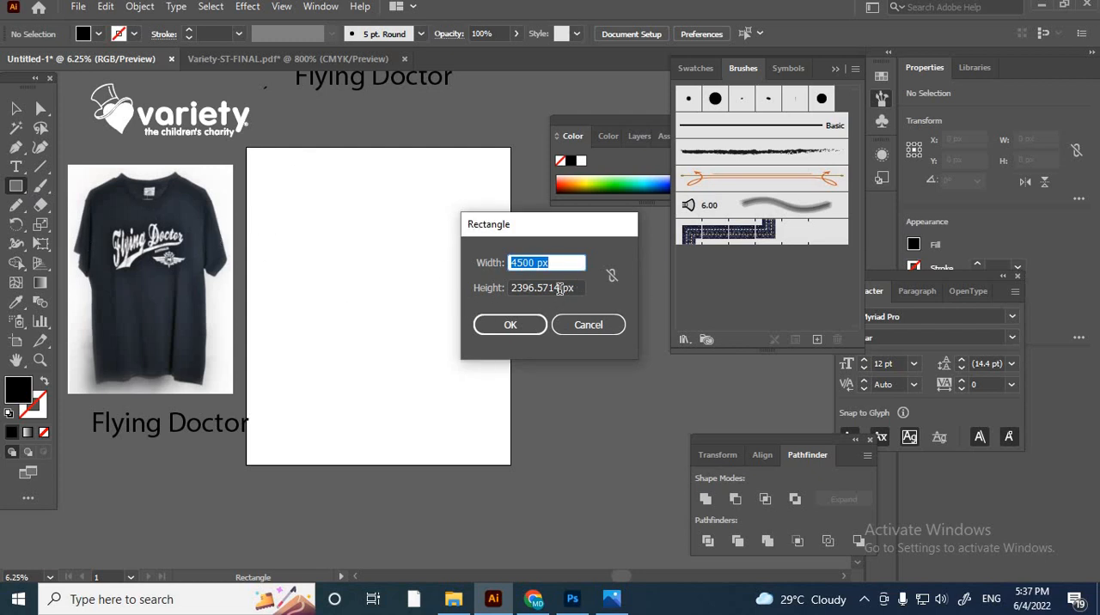
pyautogui.moveTo(560, 290); pyautogui.dragTo(483, 297)
pyautogui.write('5400')
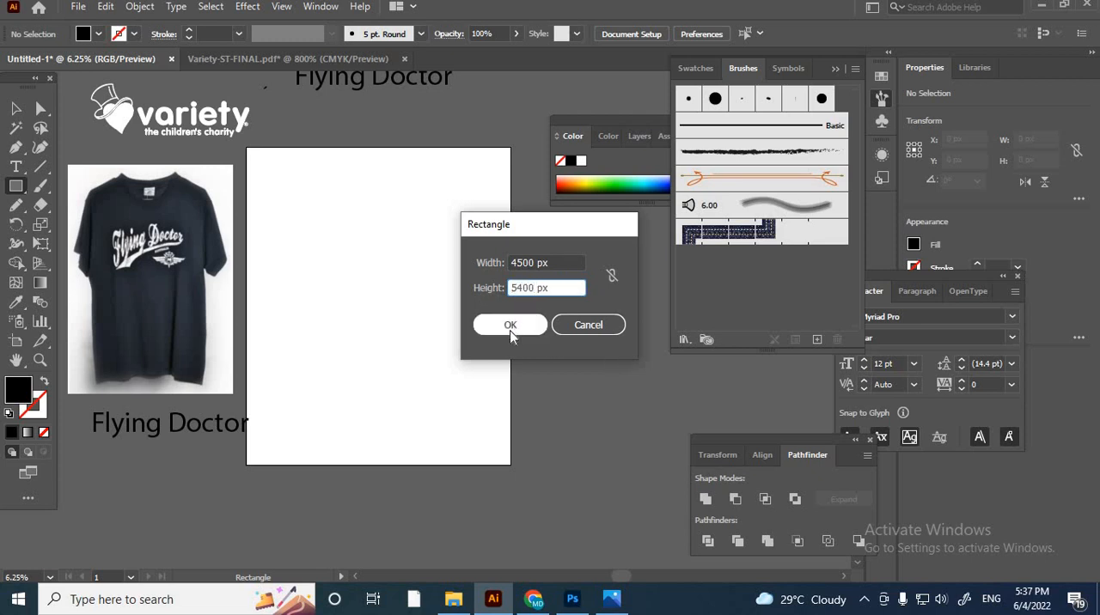
pyautogui.click(511, 330)
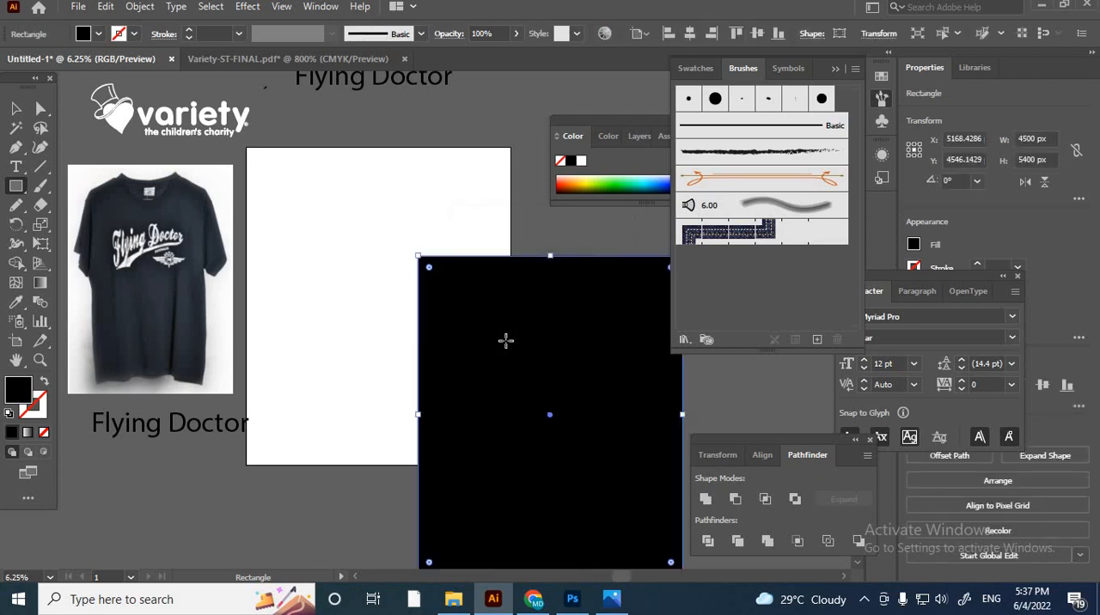
# - Centre the black rectangle on the artboard both horizontally and vertically
pyautogui.click(16, 109)
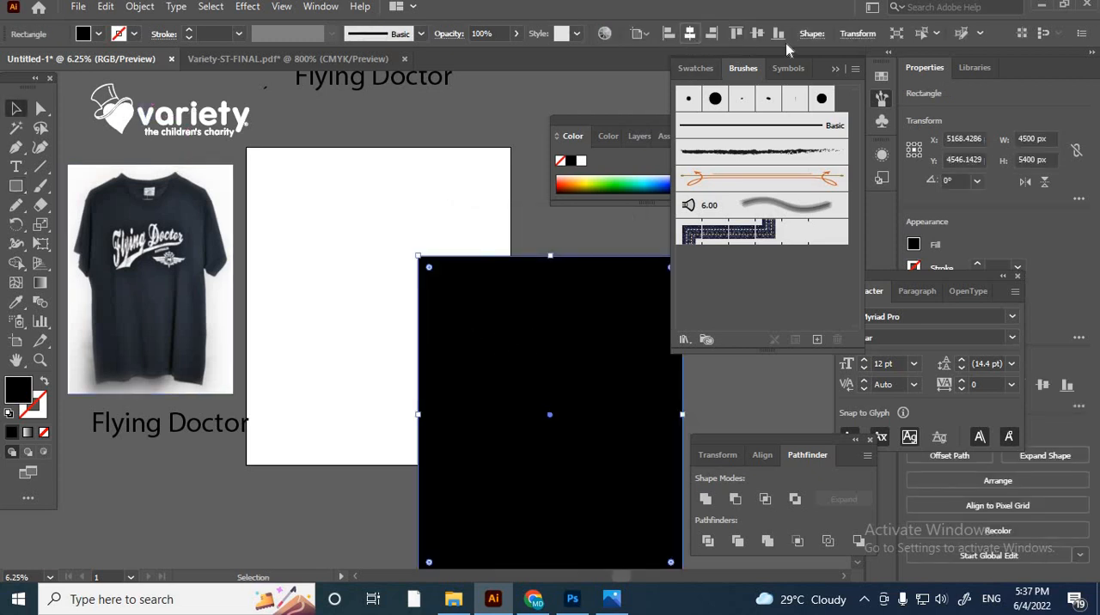
pyautogui.click(689, 33)
pyautogui.click(757, 33)
# - Send the black rectangle to the back of the stacking order and lock it
pyautogui.rightClick(555, 316)
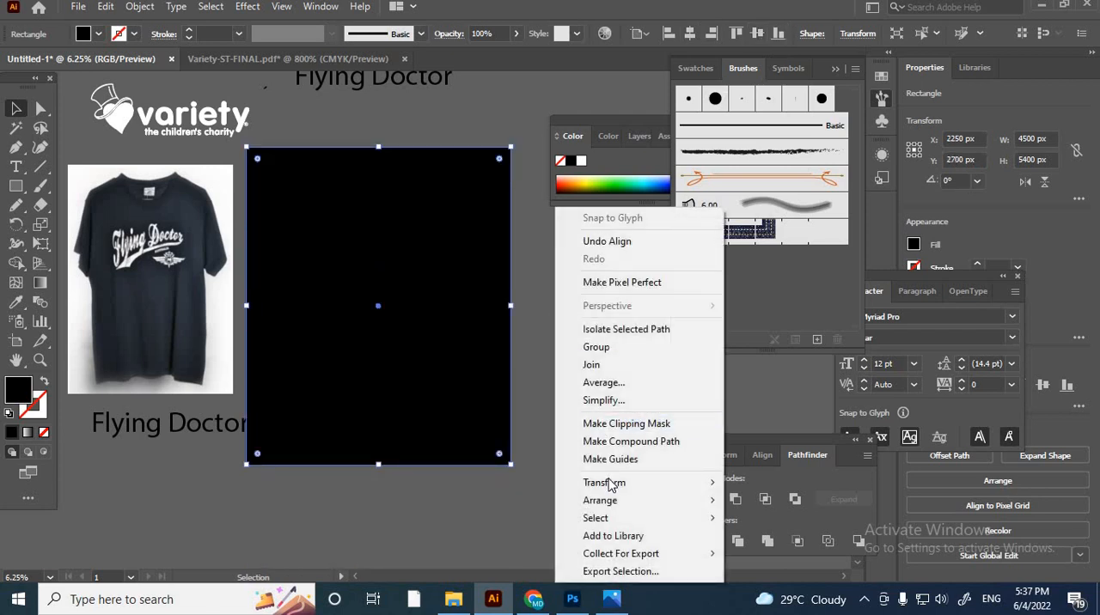
pyautogui.moveTo(620, 502)
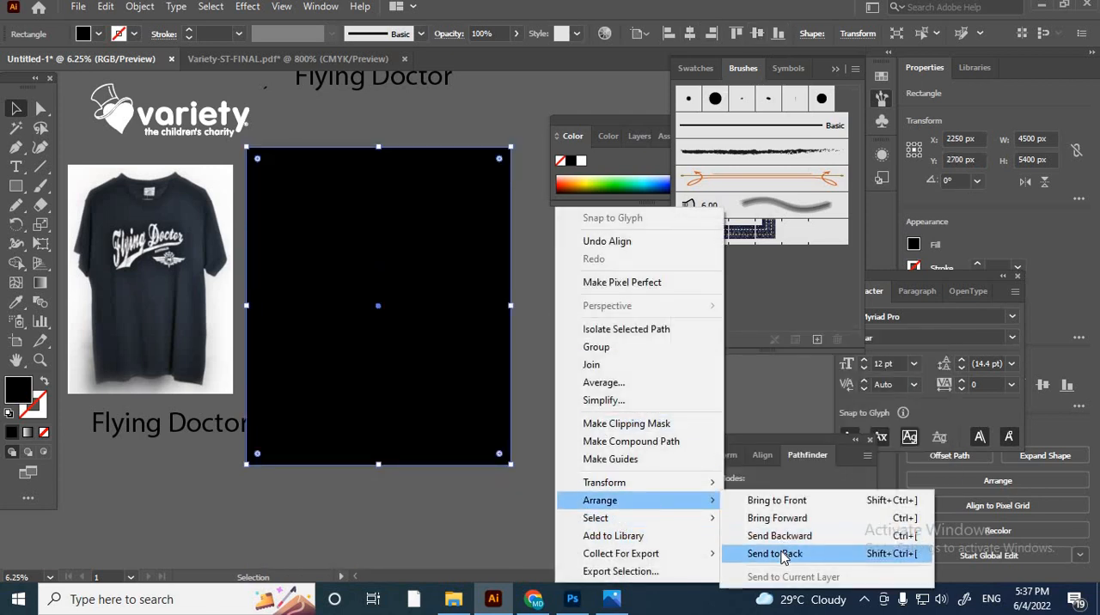
pyautogui.click(784, 557)
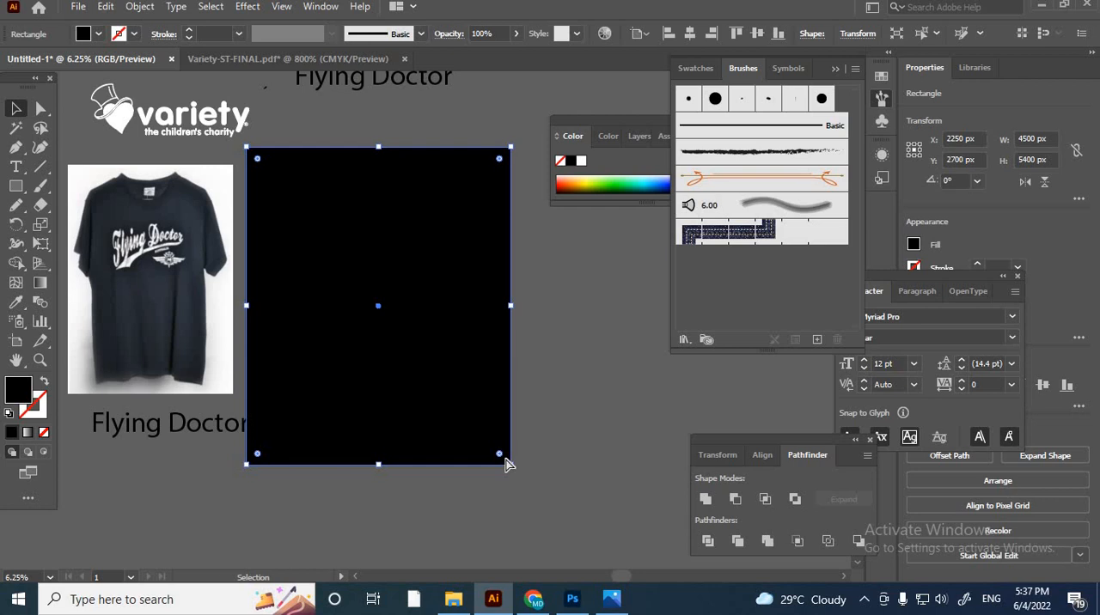
pyautogui.hotkey('ctrl', '2')
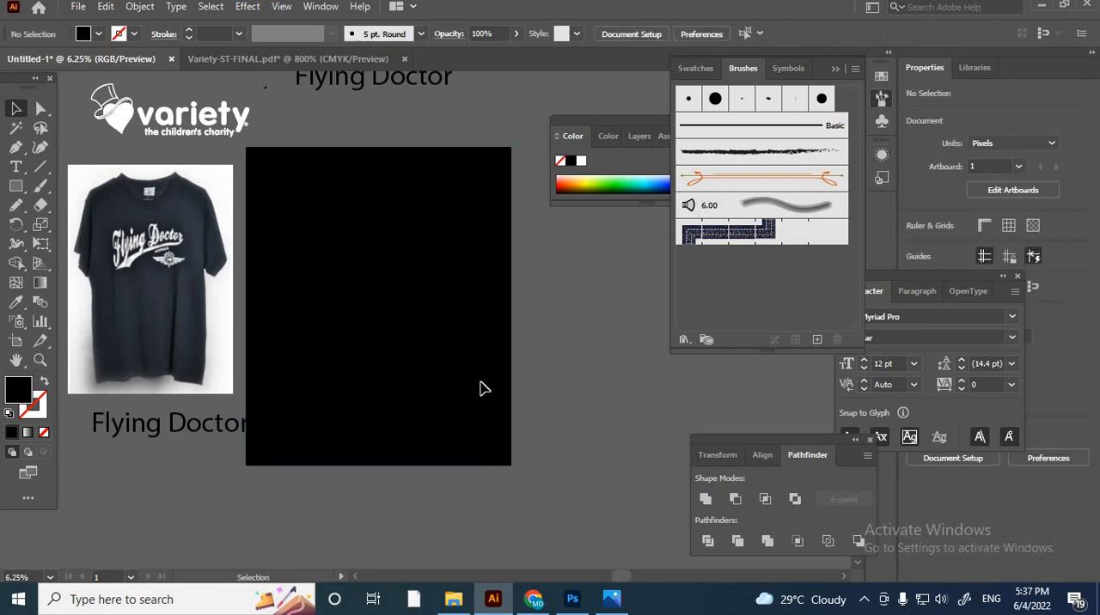
# - Move the Flying Doctor text from below the T-shirt photo onto the black rectangle and raise it in the stacking order
pyautogui.moveTo(211, 439); pyautogui.dragTo(394, 328)
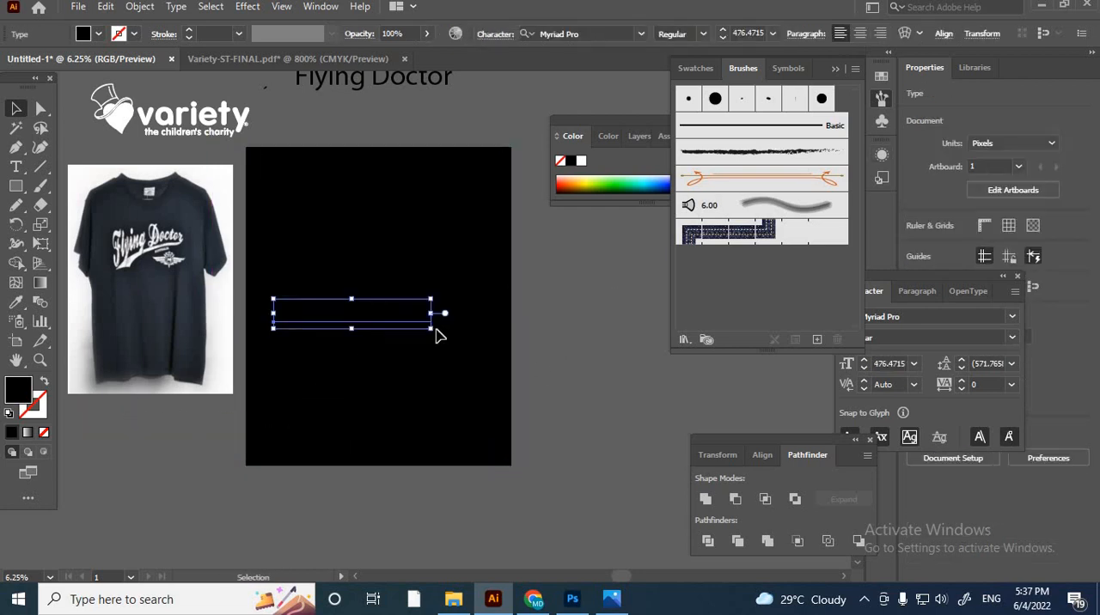
pyautogui.rightClick(436, 335)
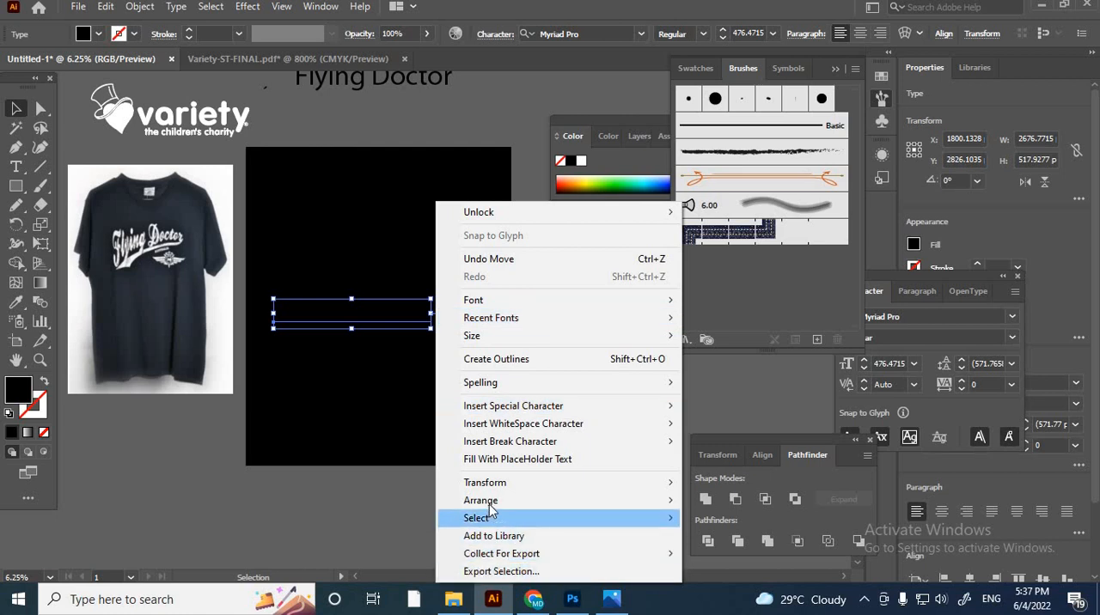
pyautogui.moveTo(494, 501)
pyautogui.click(706, 512)
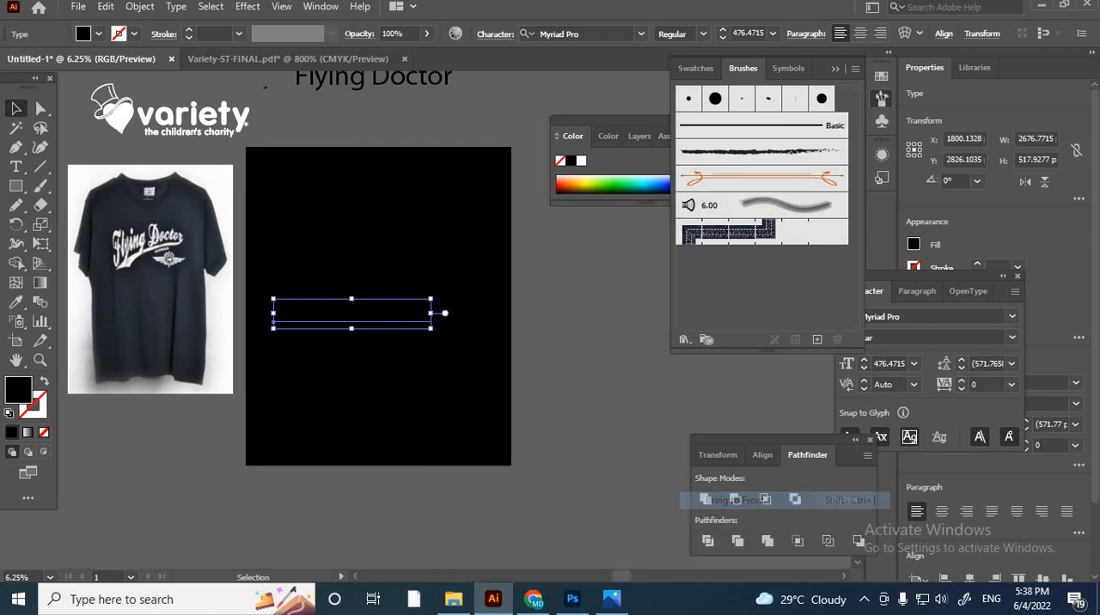
# - Fill the Flying Doctor text on the artboard with white (ffffff) and enlarge it to about 3033 px wide
pyautogui.doubleClick(18, 390)
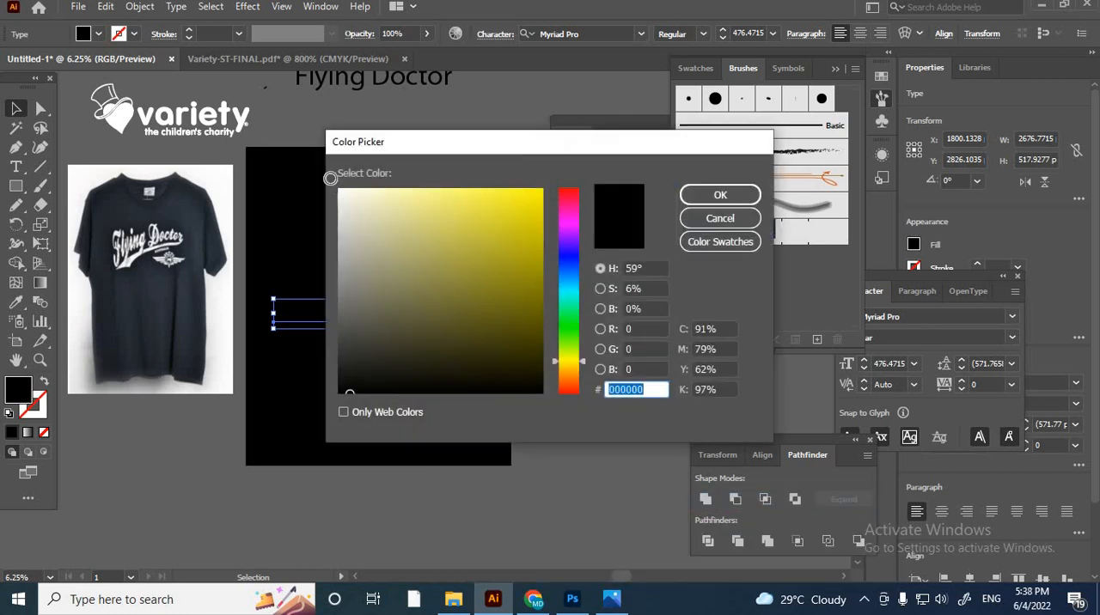
pyautogui.write('ffffff')
pyautogui.click(714, 196)
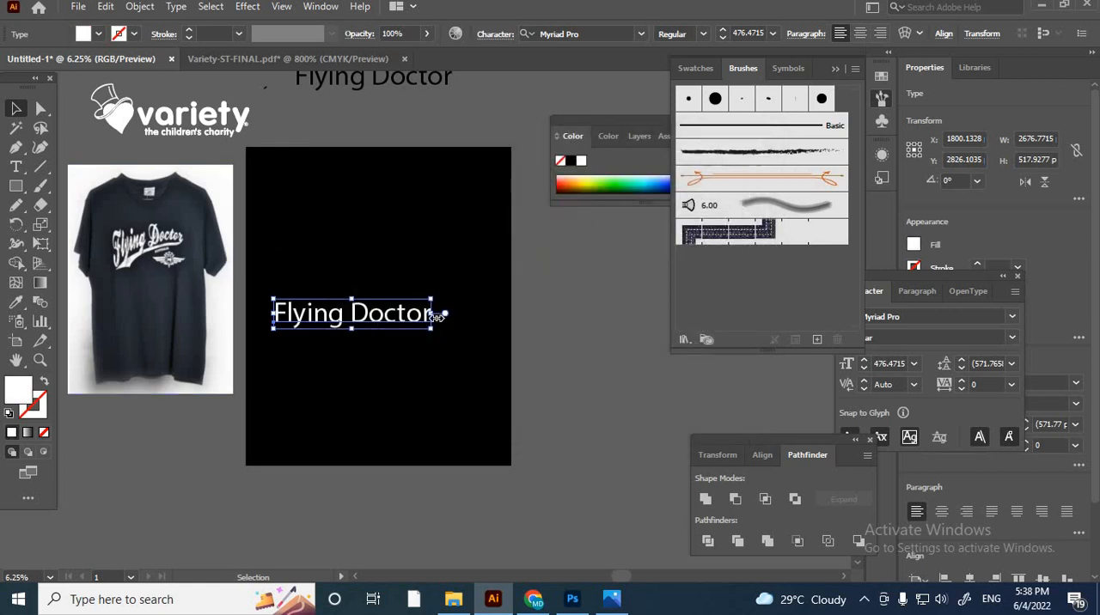
pyautogui.moveTo(437, 317); pyautogui.dragTo(457, 315)
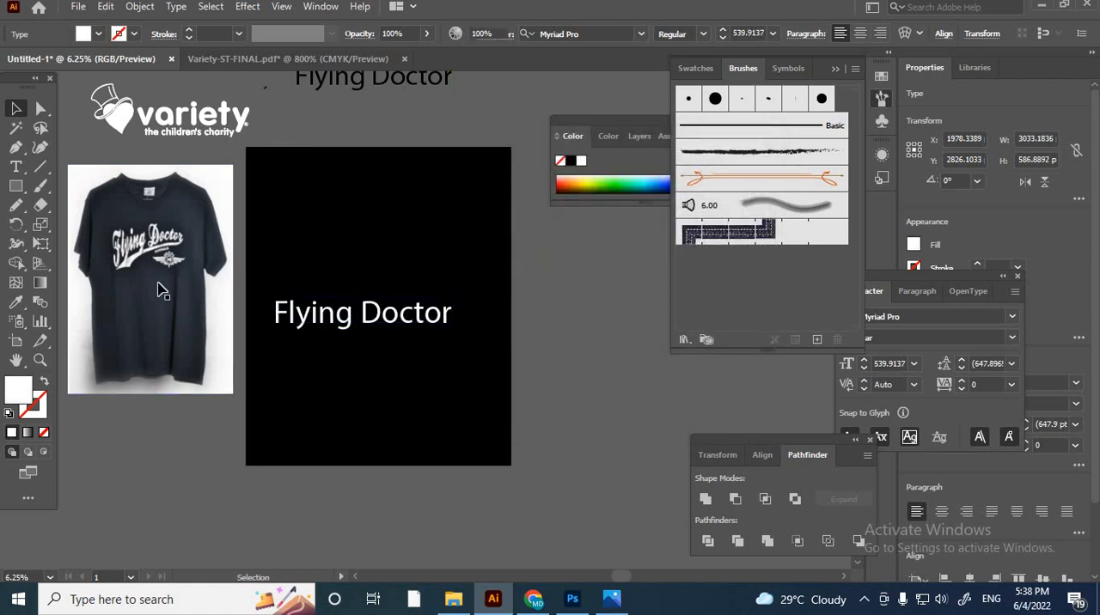
# - Examine the T-shirt lettering up close and browse the fonts for a similar script face for the white Flying Doctor text
pyautogui.scroll(4, 122, 247)
pyautogui.scroll(1, 122, 247)
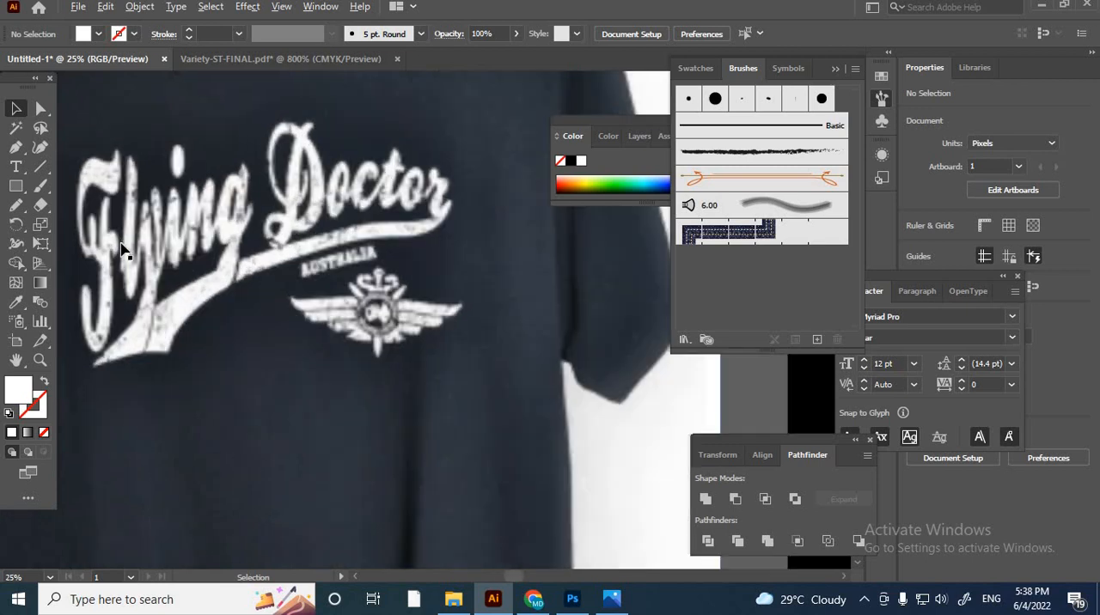
pyautogui.scroll(-4, 121, 246)
pyautogui.click(432, 341)
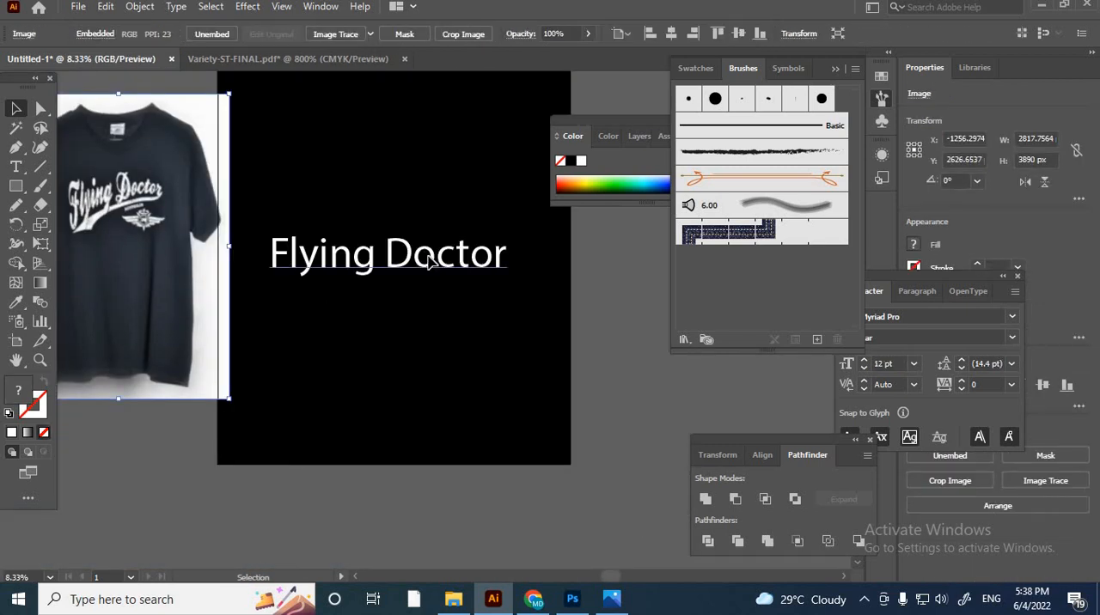
pyautogui.click(430, 262)
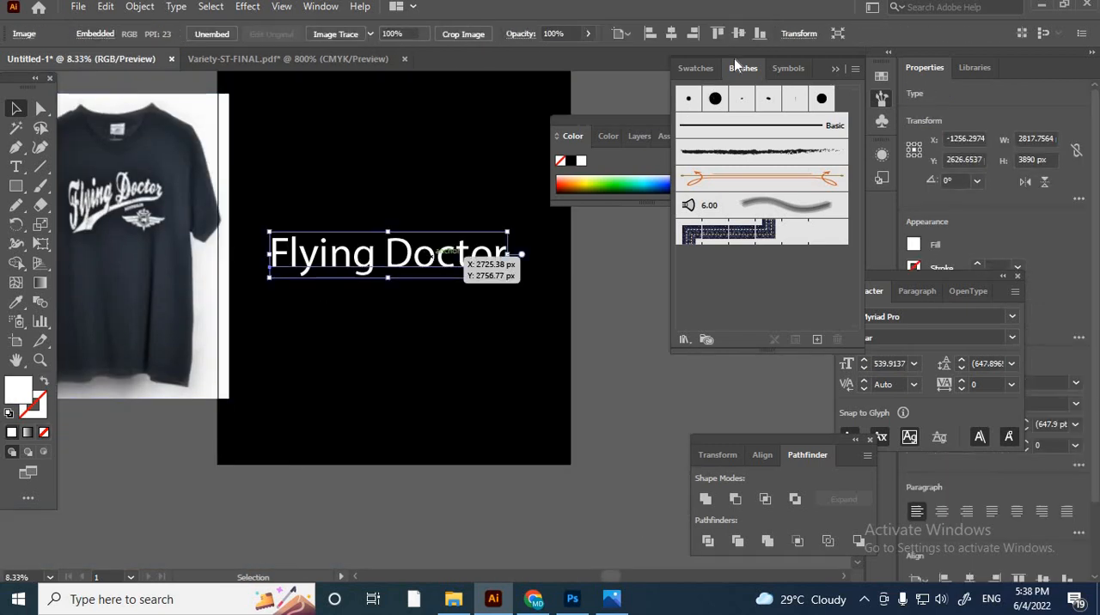
pyautogui.click(641, 33)
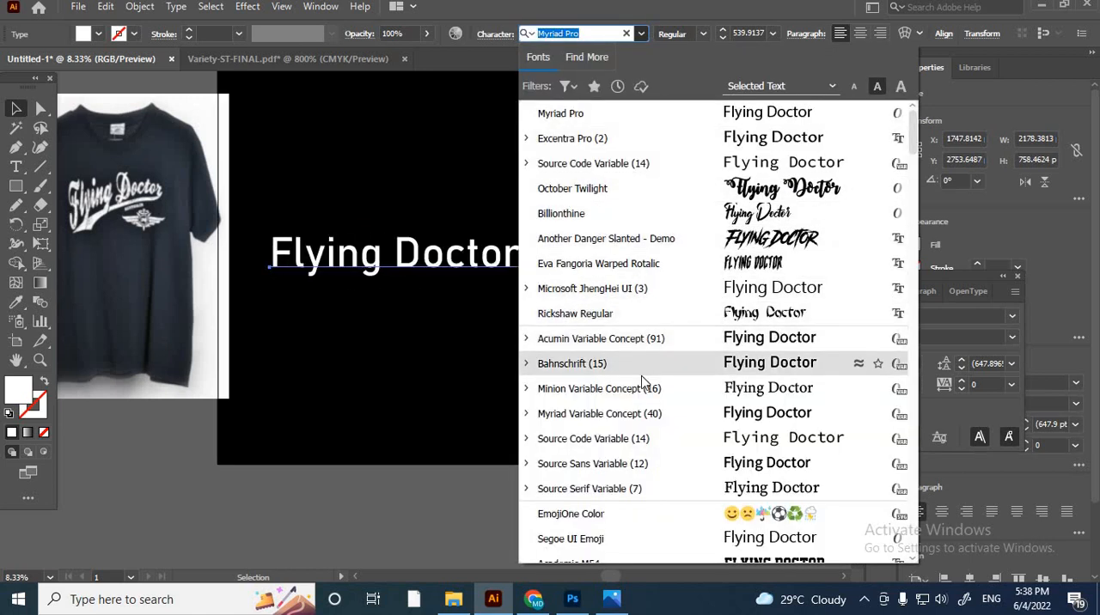
pyautogui.scroll(-1, 649, 451)
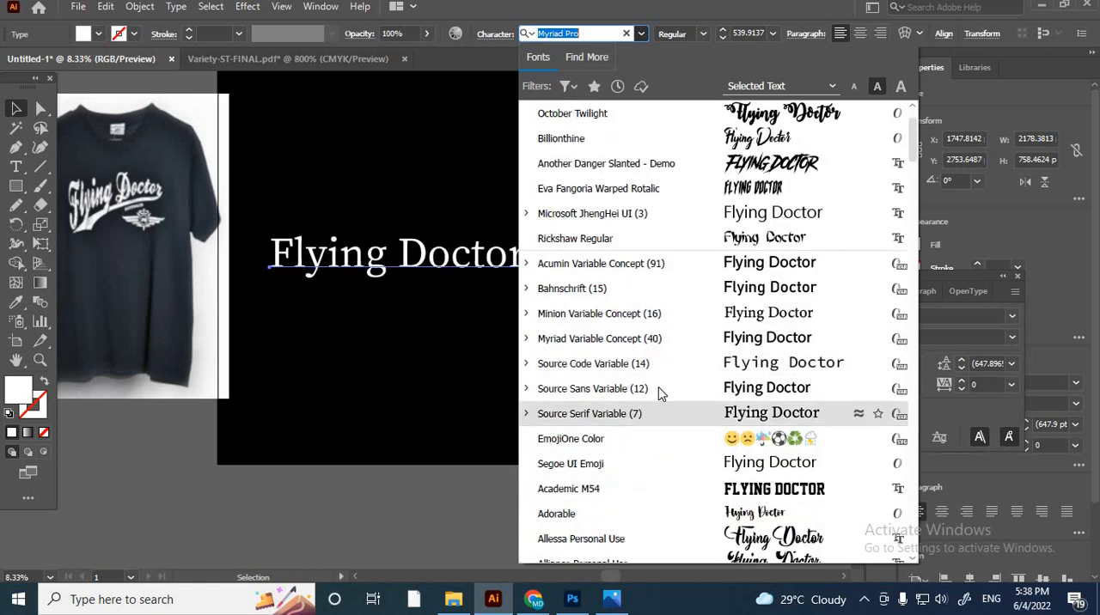
pyautogui.scroll(-2, 658, 419)
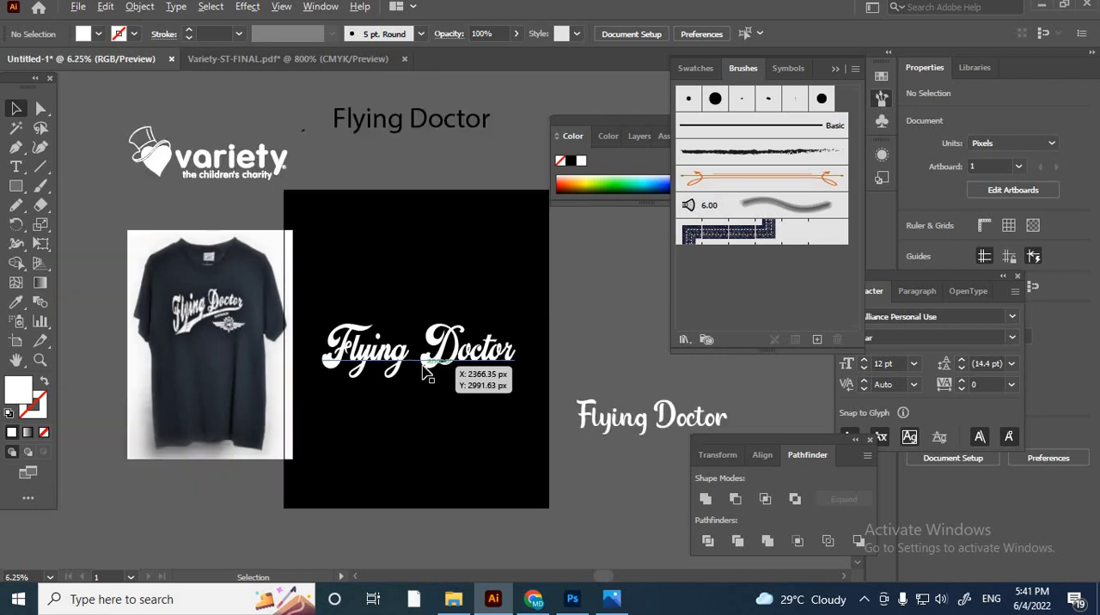
# - Place a copy of the script Flying Doctor text beside the artboard and convert the text on the artboard to outlines
pyautogui.moveTo(381, 365); pyautogui.dragTo(641, 391)
pyautogui.scroll(-1, 382, 367)
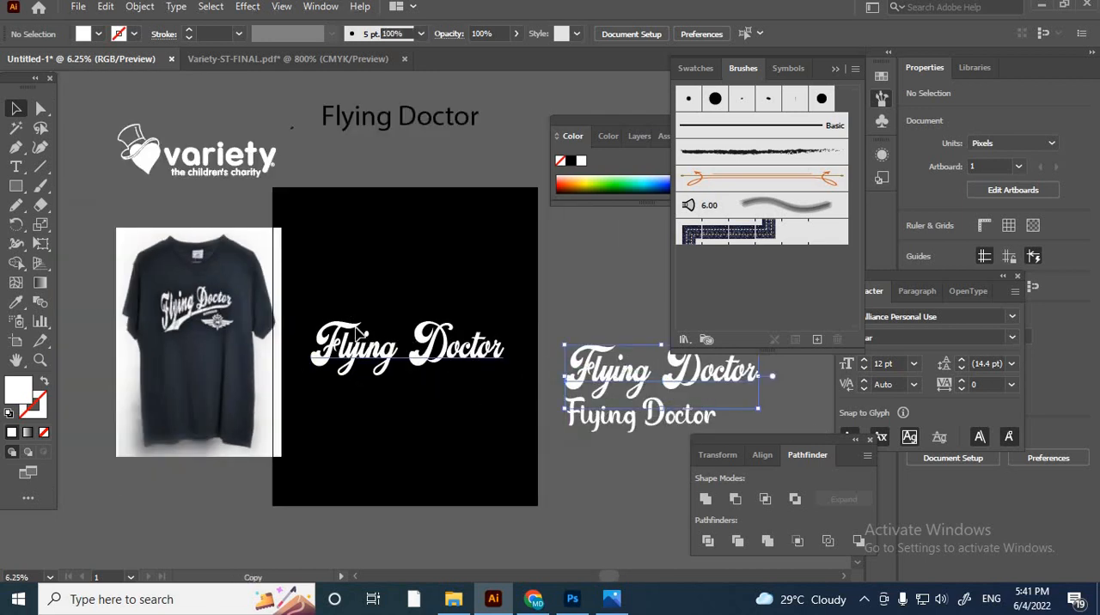
pyautogui.scroll(3, 765, 387)
pyautogui.rightClick(359, 395)
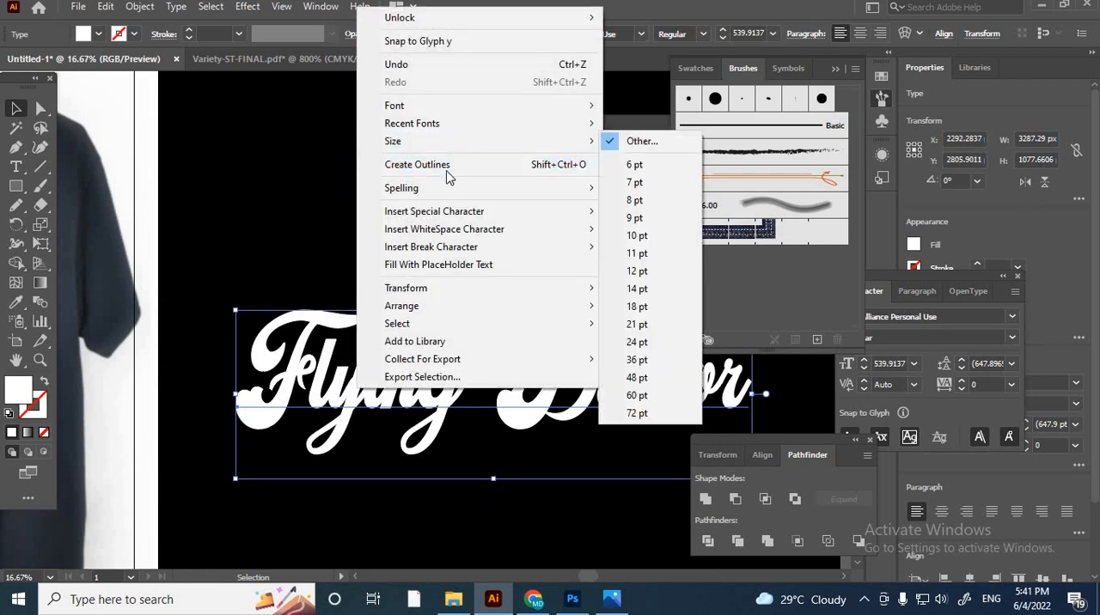
pyautogui.click(380, 170)
pyautogui.click(357, 211)
pyautogui.scroll(-3, 356, 213)
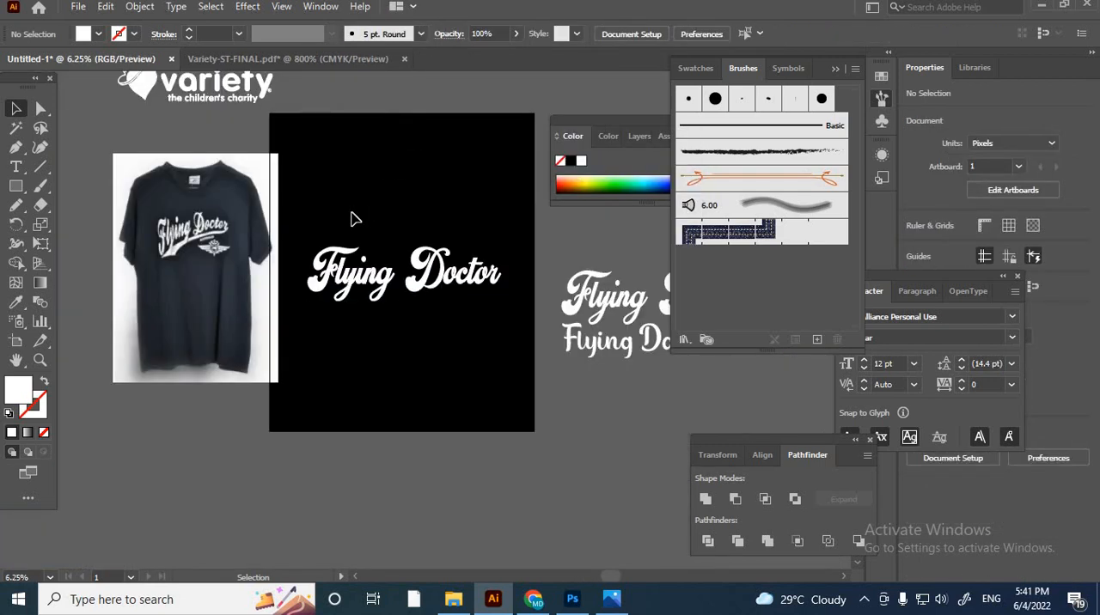
pyautogui.moveTo(436, 279); pyautogui.dragTo(469, 288)
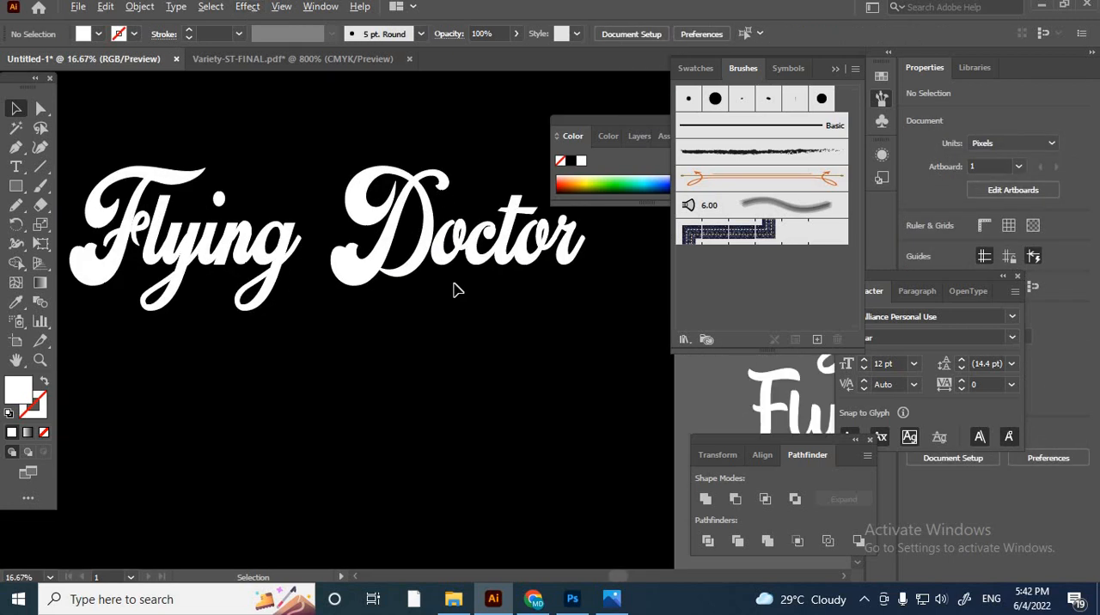
pyautogui.scroll(-1, 453, 289)
# - Isolate the outlined lettering group and move the word Doctor about 207 px closer to the word Flying
pyautogui.click(402, 269)
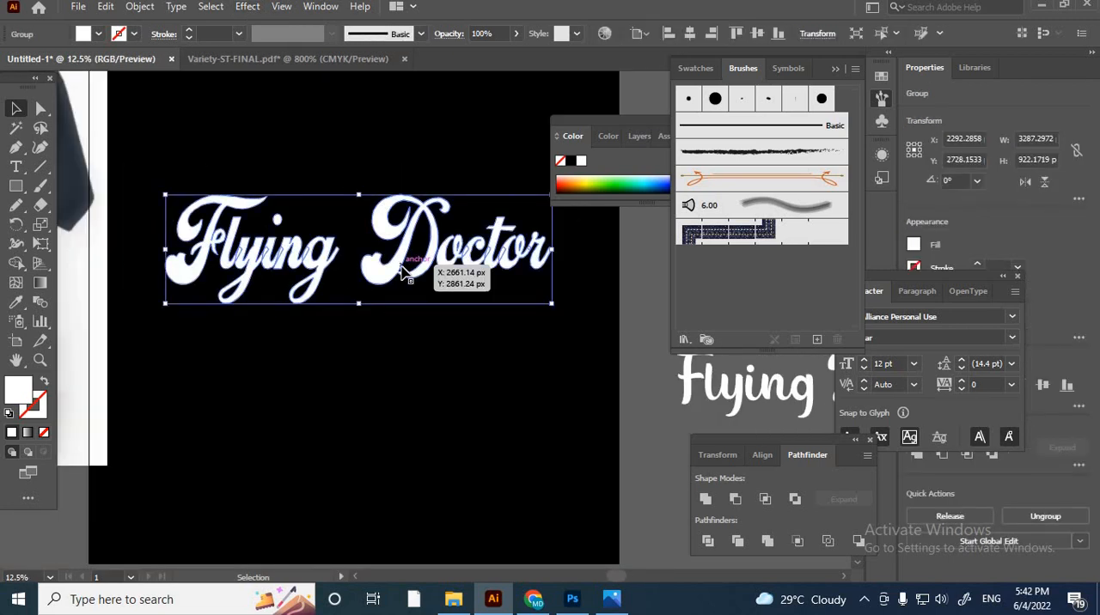
pyautogui.doubleClick(400, 268)
pyautogui.moveTo(592, 354); pyautogui.dragTo(384, 241)
pyautogui.scroll(3, 337, 255)
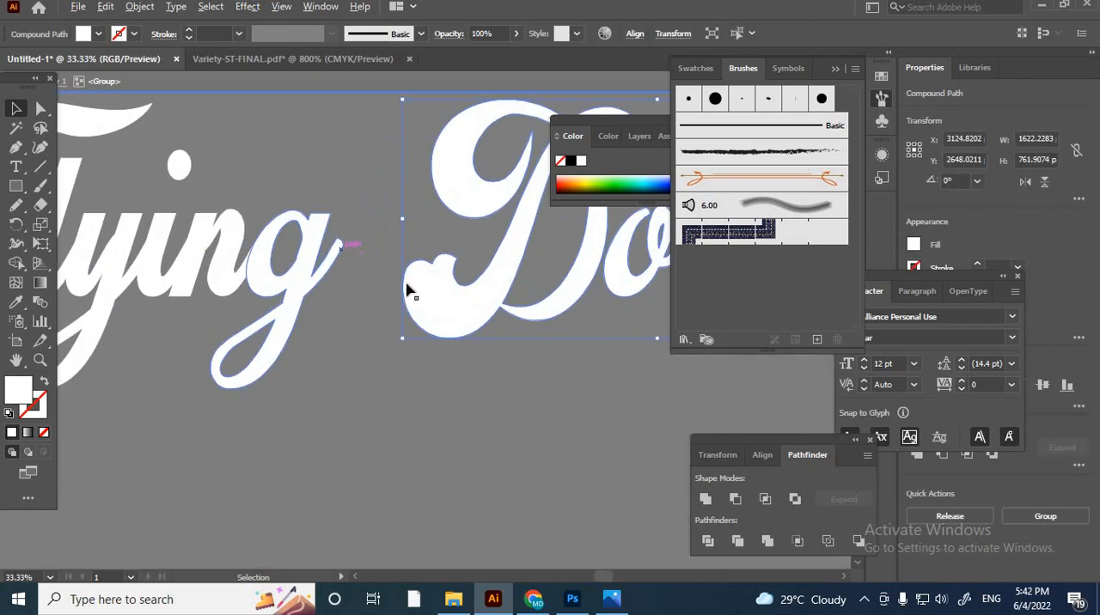
pyautogui.moveTo(451, 287); pyautogui.dragTo(396, 295)
pyautogui.scroll(-3, 457, 111)
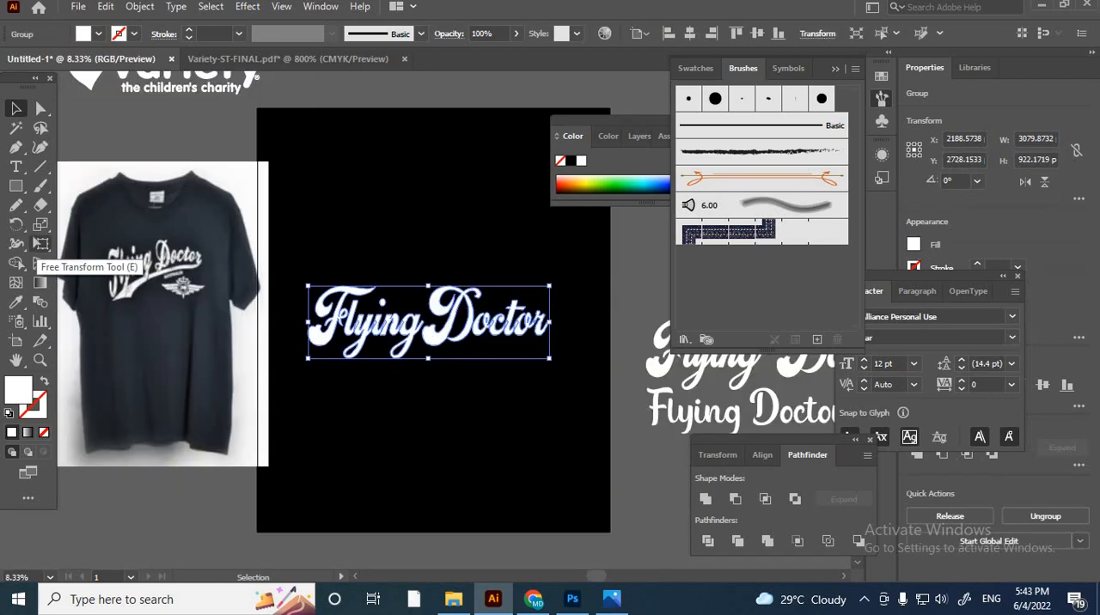
# - Apply a perspective distortion to the outlined Flying Doctor group, making its starting end taller, about 1264 px high, and tapering towards the end
pyautogui.click(40, 245)
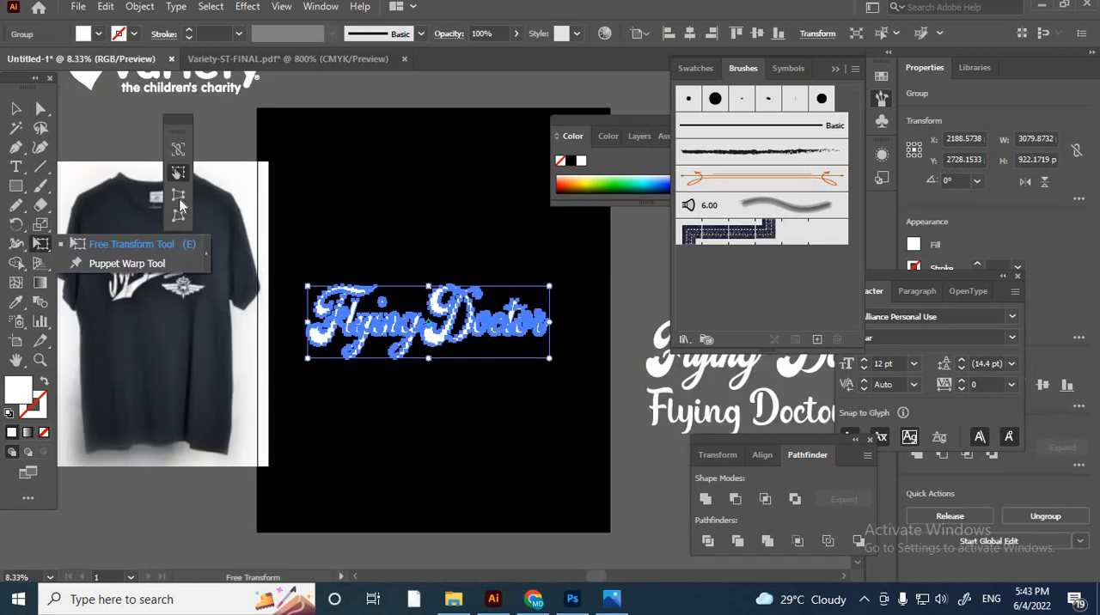
pyautogui.click(178, 194)
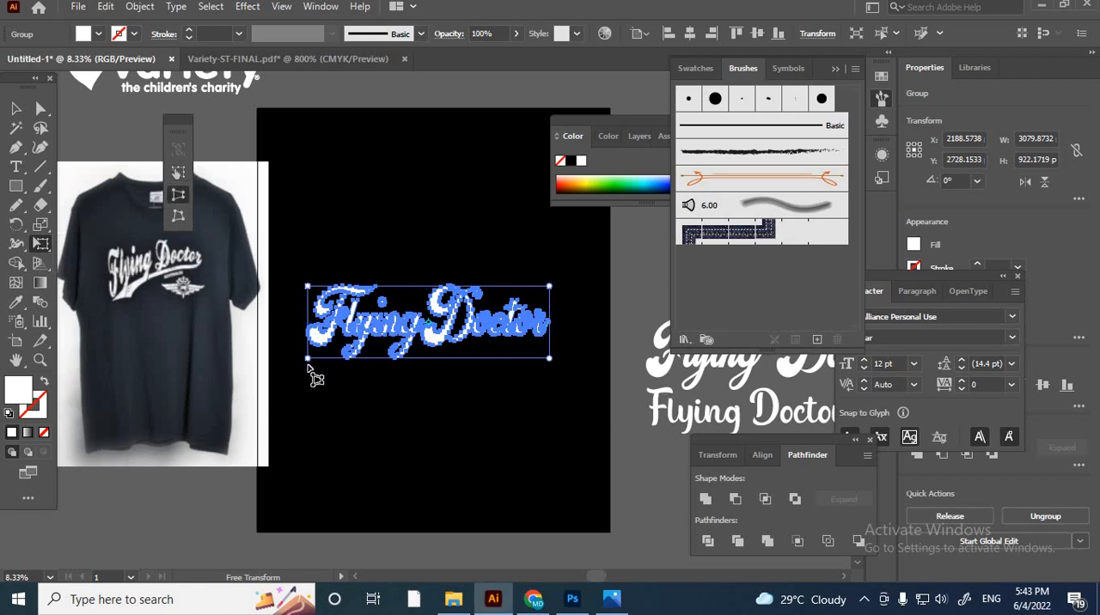
pyautogui.moveTo(307, 368); pyautogui.dragTo(308, 375)
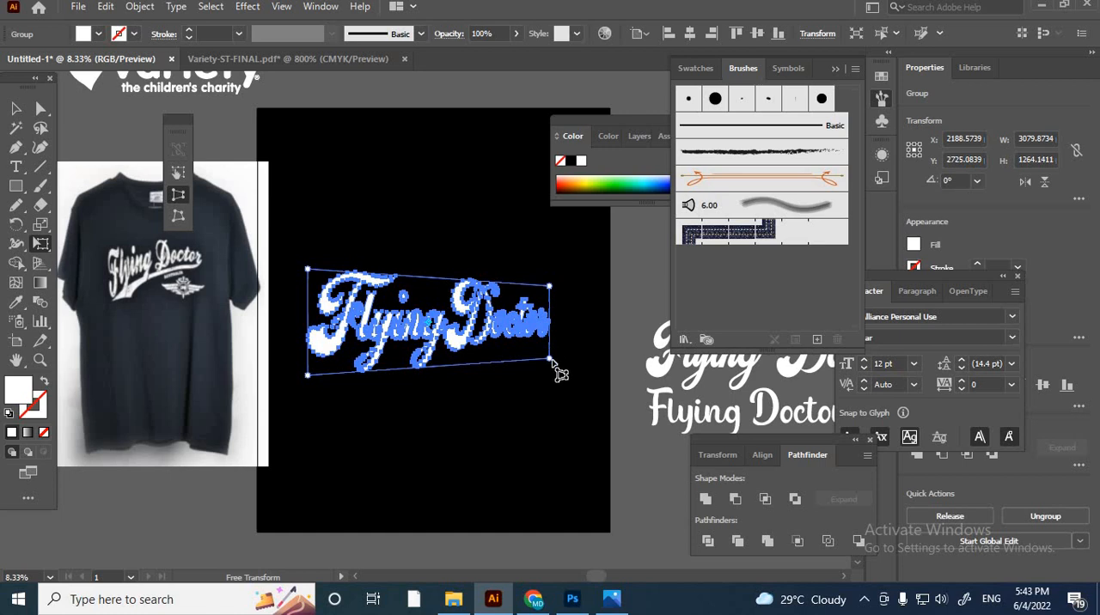
pyautogui.moveTo(554, 361)
pyautogui.mouseDown()
pyautogui.moveTo(535, 373)
pyautogui.moveTo(548, 364)
pyautogui.moveTo(541, 336)
pyautogui.moveTo(541, 346)
pyautogui.mouseUp()
pyautogui.moveTo(311, 378); pyautogui.dragTo(311, 383)
pyautogui.moveTo(550, 345); pyautogui.dragTo(550, 360)
pyautogui.press('v')
pyautogui.click(479, 225)
pyautogui.click(464, 352)
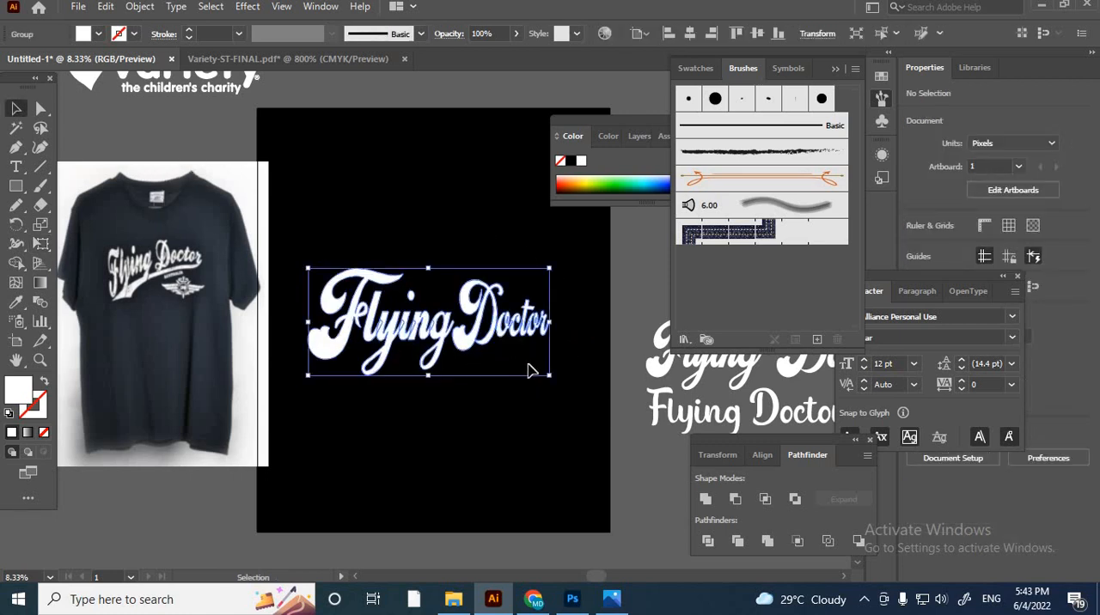
# - Place a copy of the tapered Flying Doctor lettering outside the artboard, above the other script text samples
pyautogui.click(596, 326)
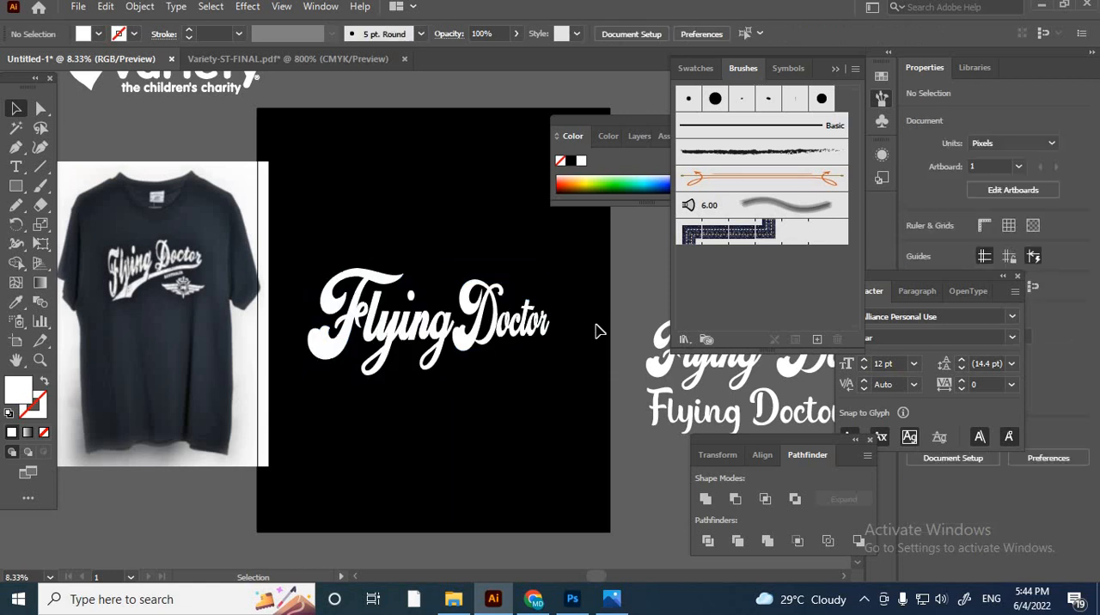
pyautogui.scroll(1, 596, 327)
pyautogui.click(246, 254)
pyautogui.click(253, 245)
pyautogui.click(329, 360)
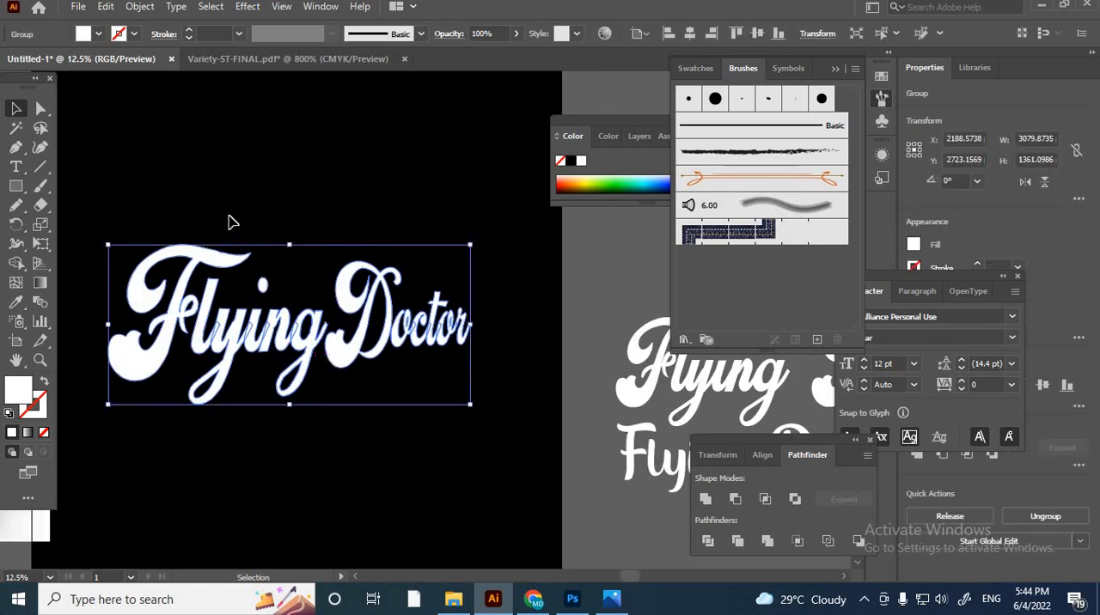
pyautogui.scroll(-3, 197, 217)
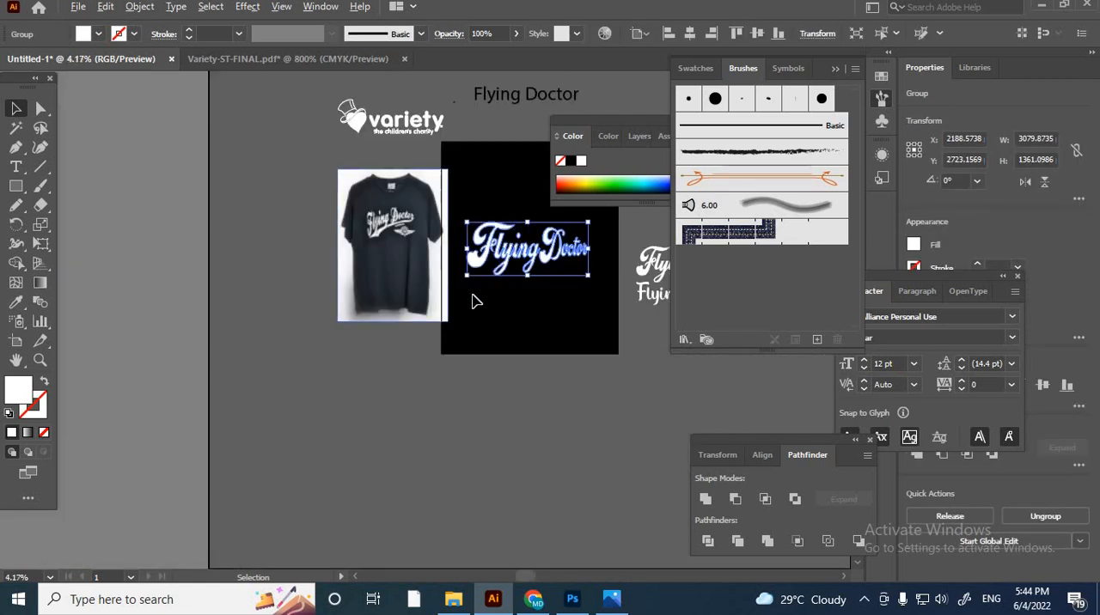
pyautogui.moveTo(560, 294); pyautogui.dragTo(339, 358)
pyautogui.moveTo(341, 303); pyautogui.dragTo(501, 263)
pyautogui.click(305, 335)
pyautogui.scroll(2, 305, 335)
pyautogui.scroll(2, 352, 331)
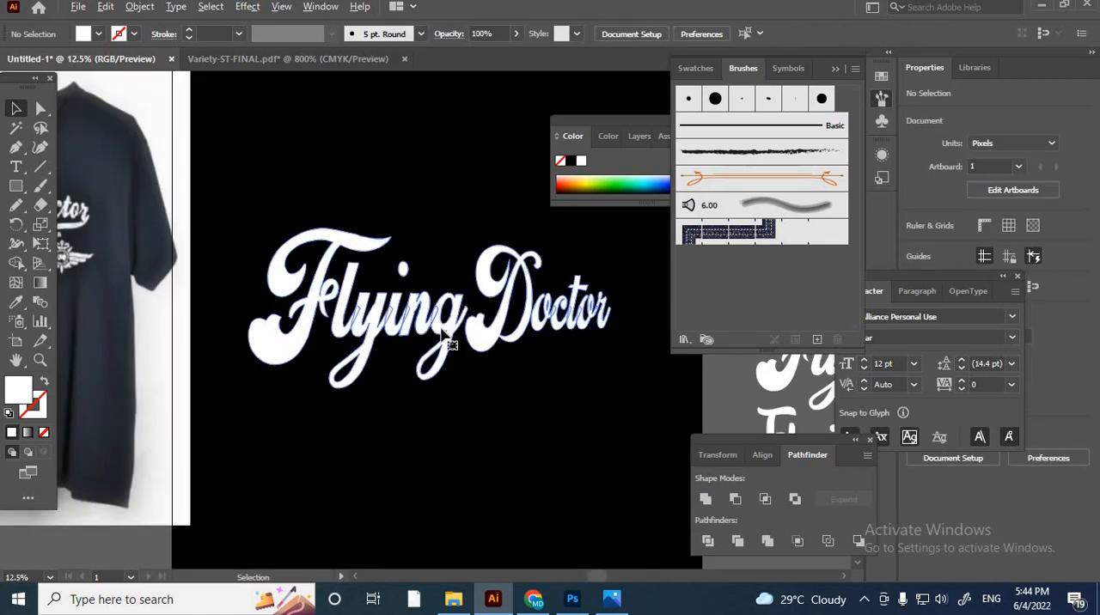
# - Turn the tapered Flying Doctor lettering group on the artboard into a compound path
pyautogui.click(449, 344)
pyautogui.hscroll(2, 422, 338)
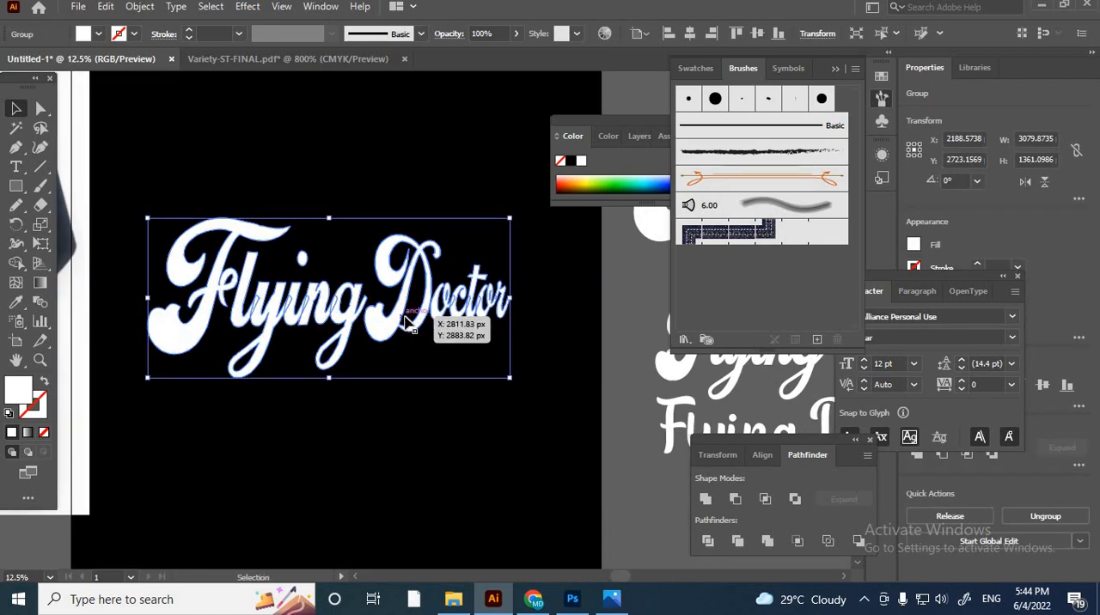
pyautogui.press('a')
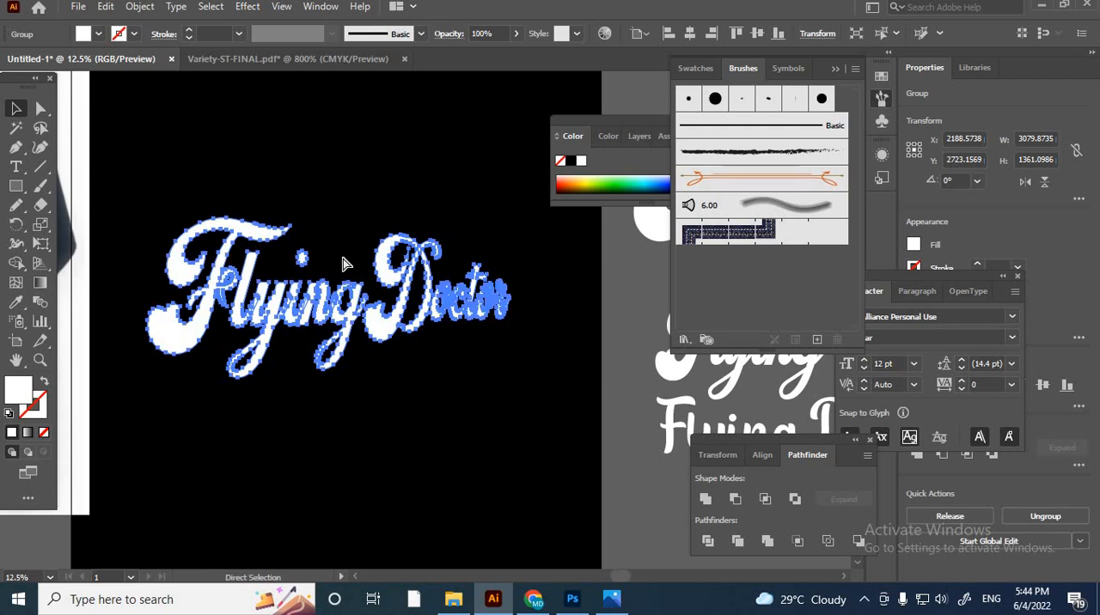
pyautogui.press('v')
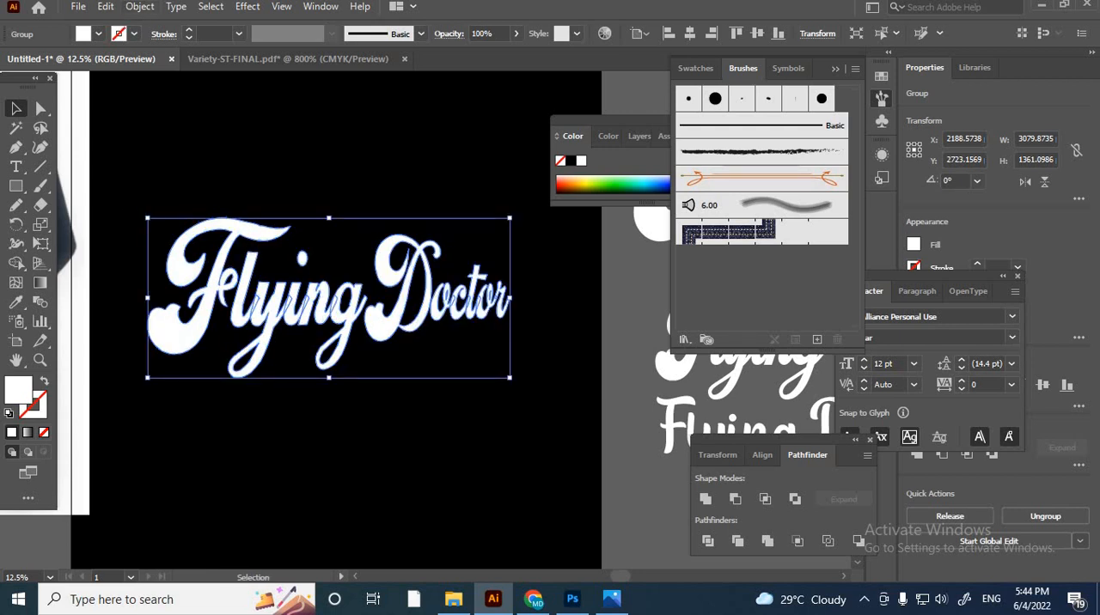
pyautogui.hotkey('ctrl', '8')
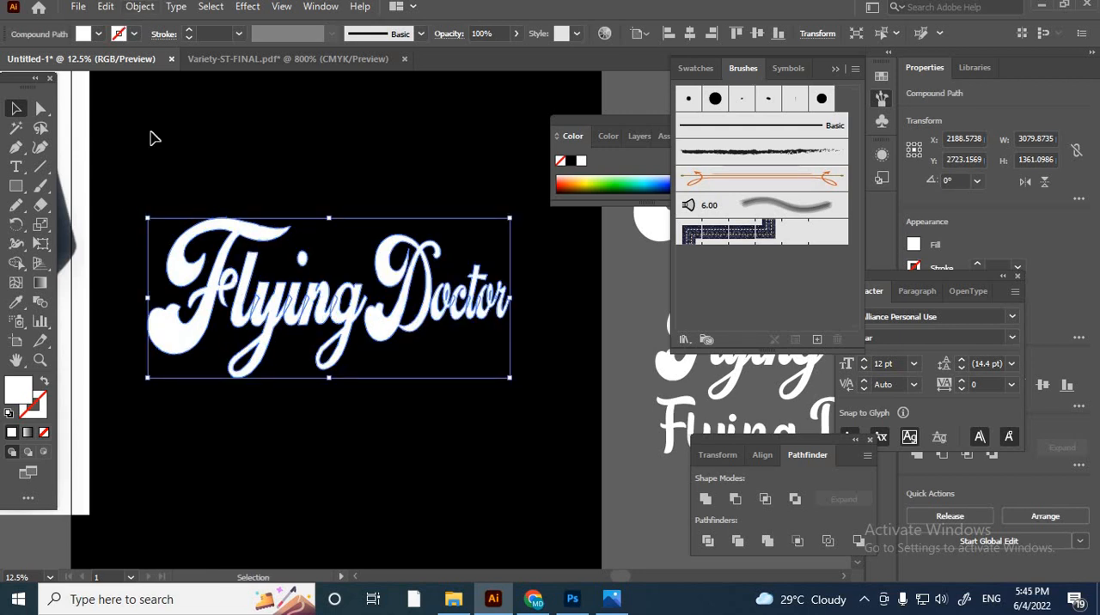
# - Apply the Arc warp effect to the lettering and place a copy of the arced version beside the artboard
pyautogui.click(247, 7)
pyautogui.moveTo(301, 222)
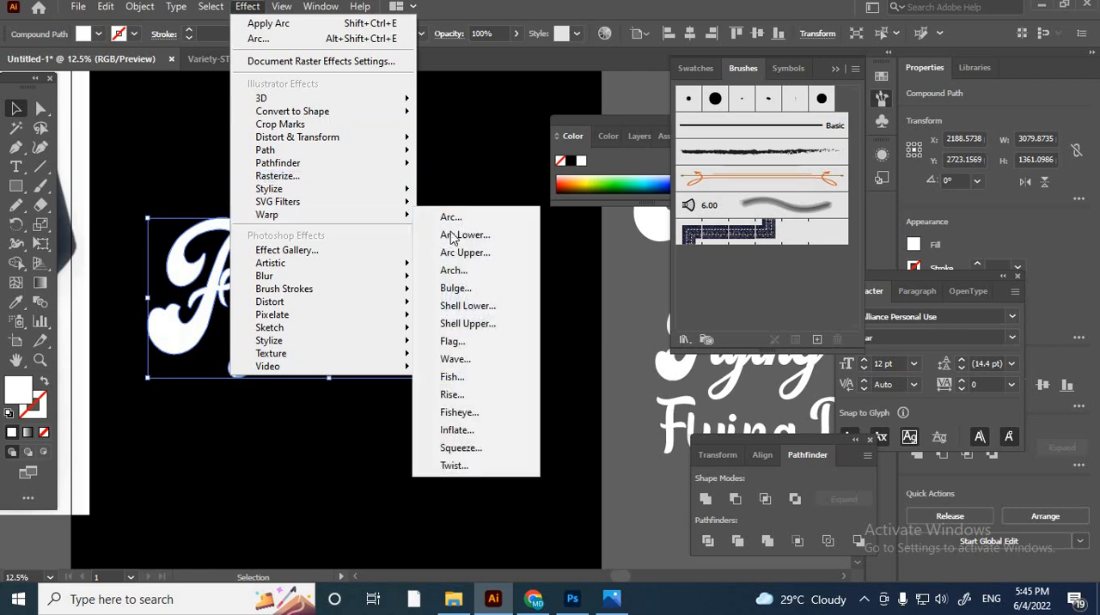
pyautogui.click(456, 219)
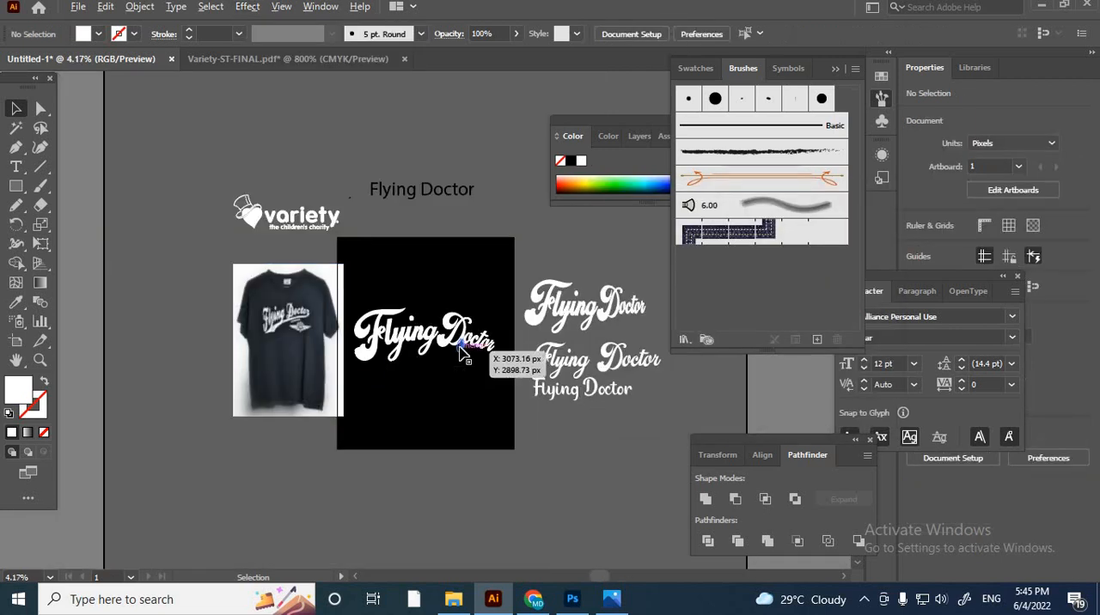
pyautogui.moveTo(467, 359); pyautogui.dragTo(629, 265)
pyautogui.click(491, 350)
pyautogui.scroll(2, 490, 350)
# - Expand the appearance of the arced Flying Doctor lettering on the artboard
pyautogui.rightClick(427, 342)
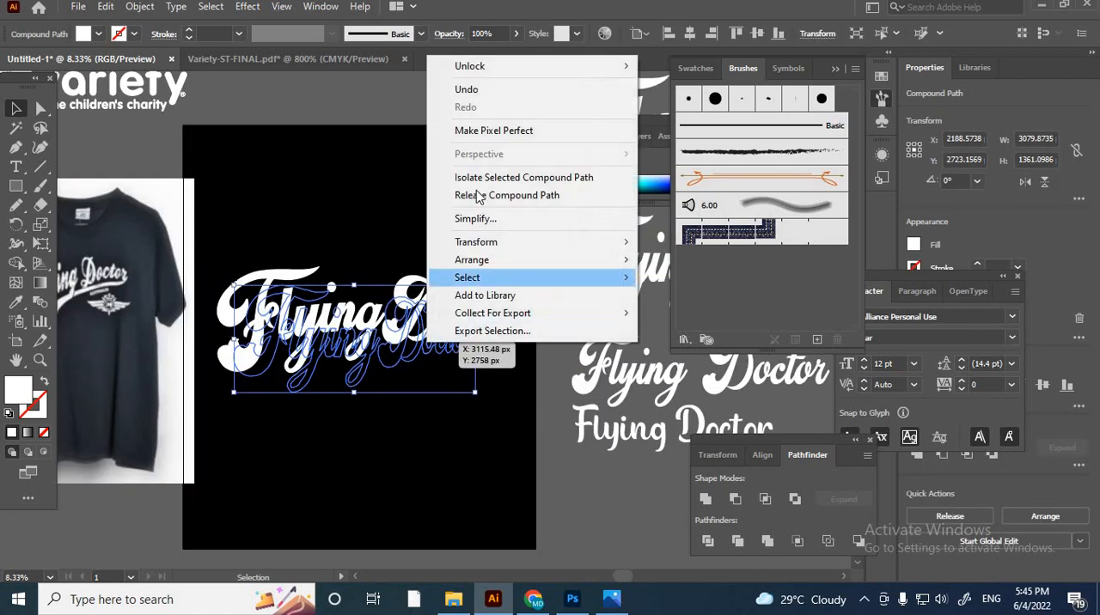
pyautogui.click(140, 7)
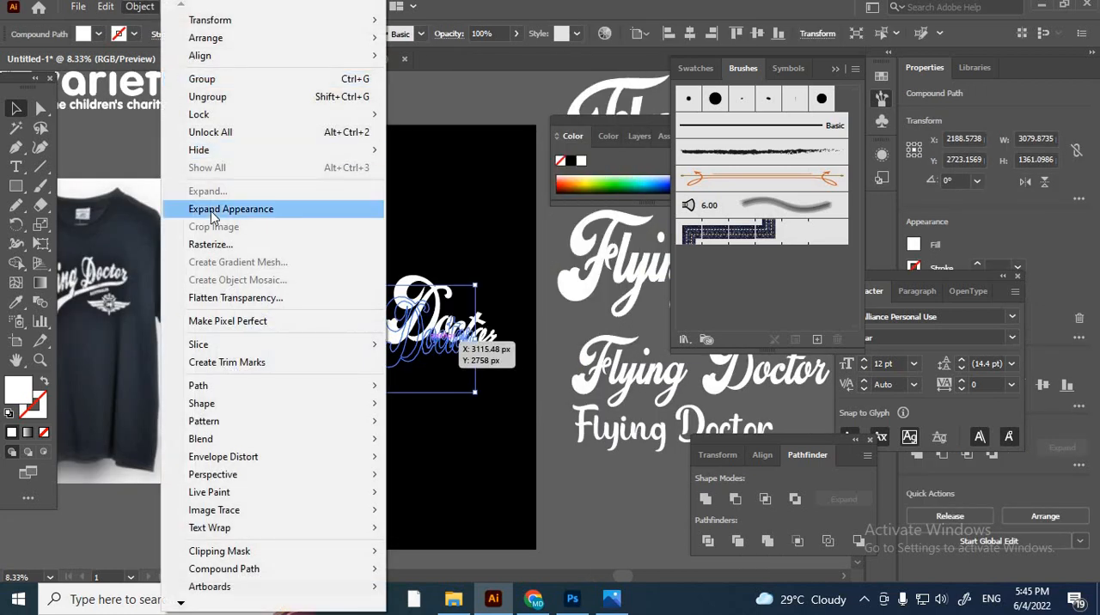
pyautogui.click(215, 210)
pyautogui.click(415, 342)
pyautogui.click(415, 343)
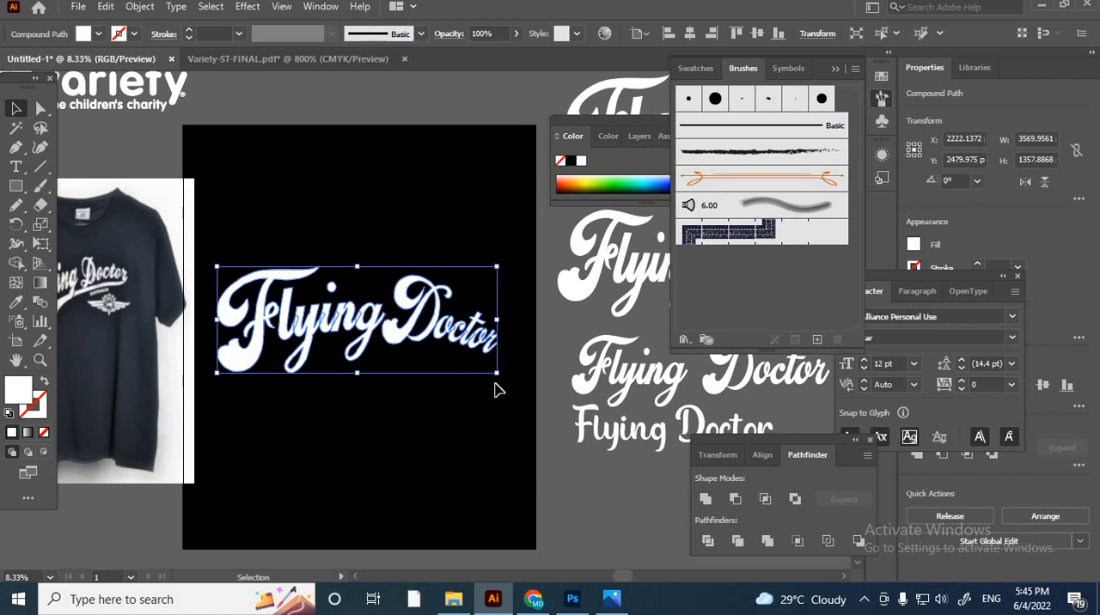
# - Rotate the expanded lettering counter-clockwise to about 10.44° so it slants upward like the T-shirt print
pyautogui.moveTo(501, 362); pyautogui.dragTo(506, 357)
pyautogui.click(467, 428)
pyautogui.scroll(2, 400, 326)
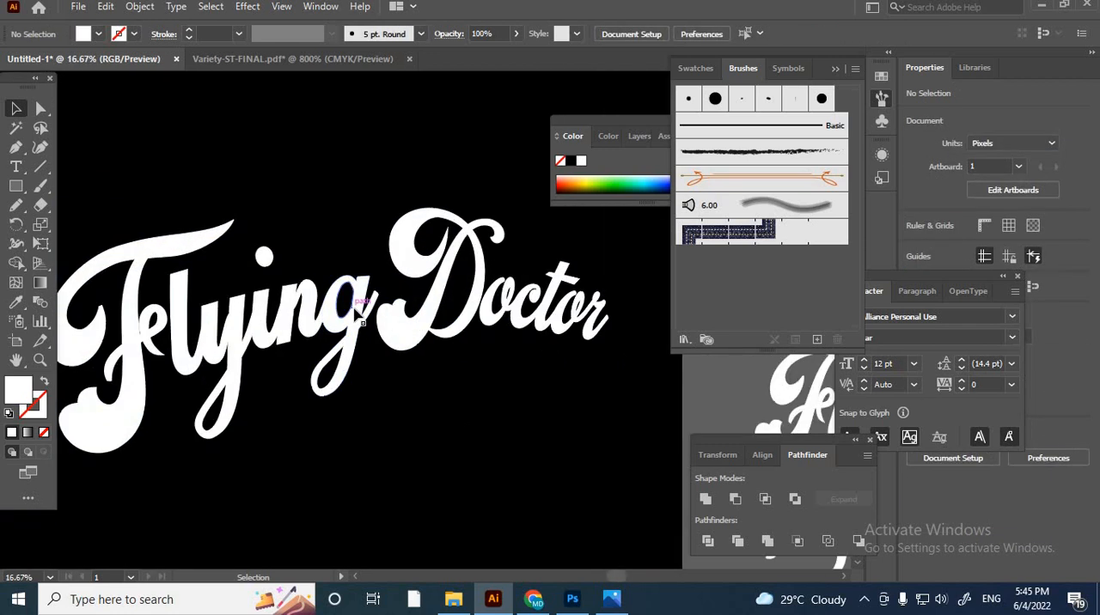
pyautogui.scroll(-3, 363, 323)
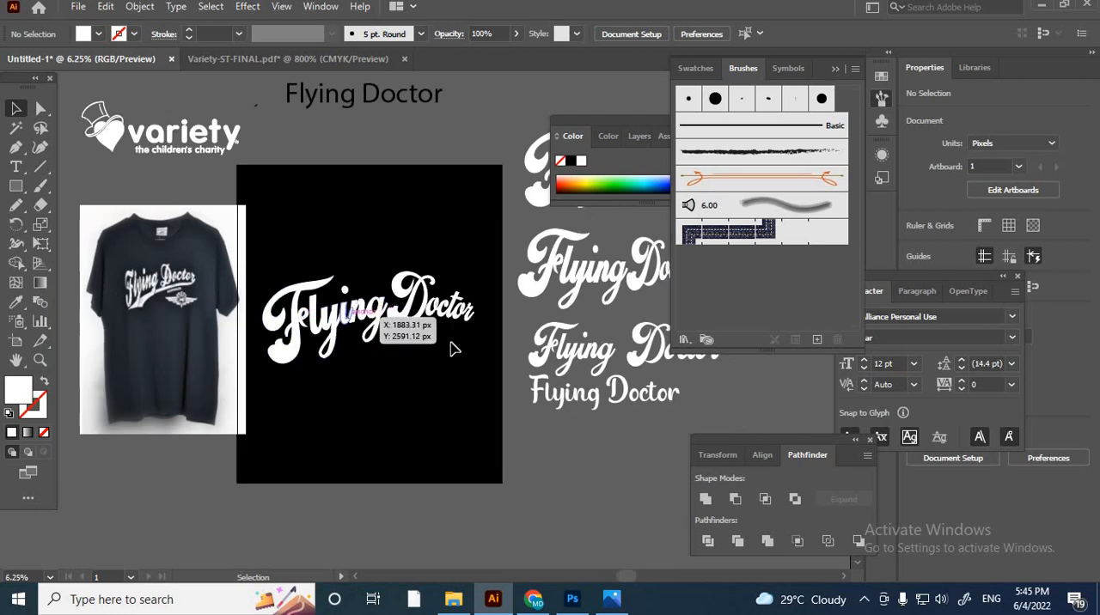
pyautogui.click(468, 326)
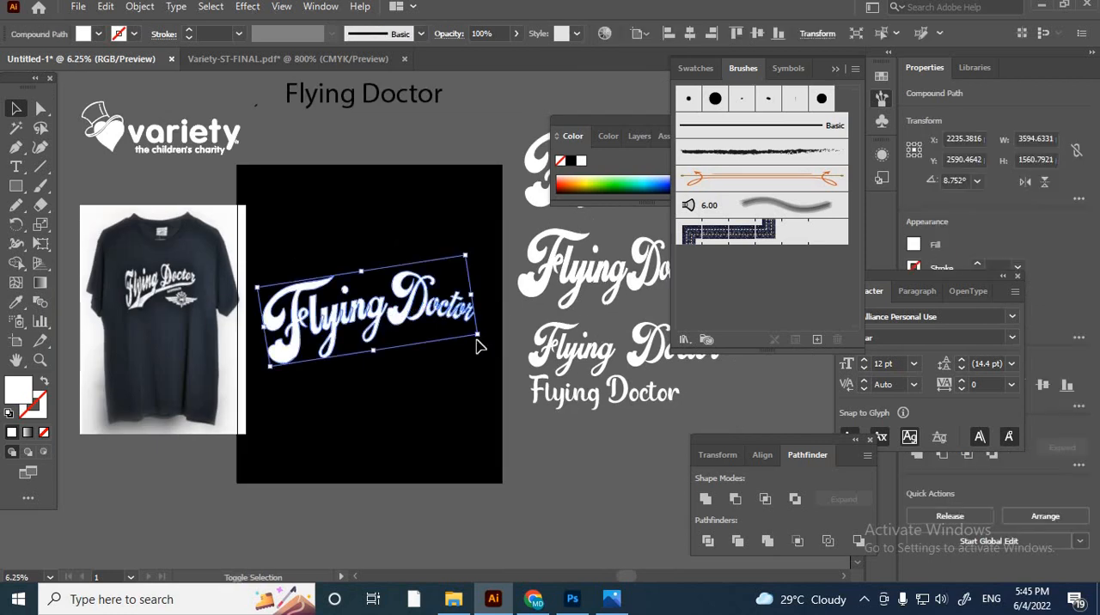
pyautogui.moveTo(483, 343); pyautogui.dragTo(478, 336)
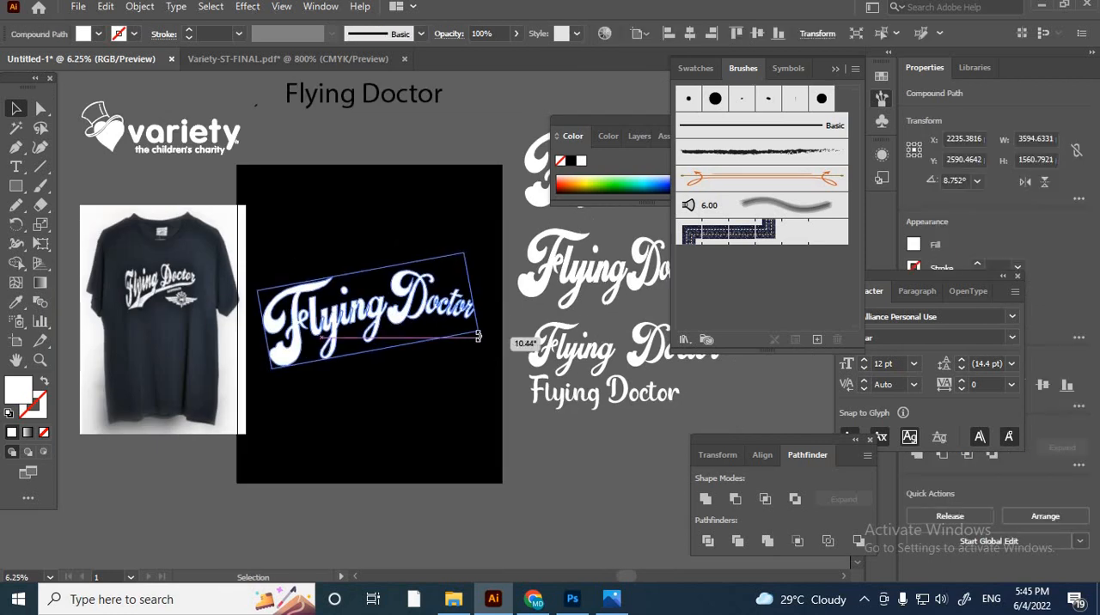
pyautogui.moveTo(411, 391); pyautogui.dragTo(436, 388)
pyautogui.click(437, 387)
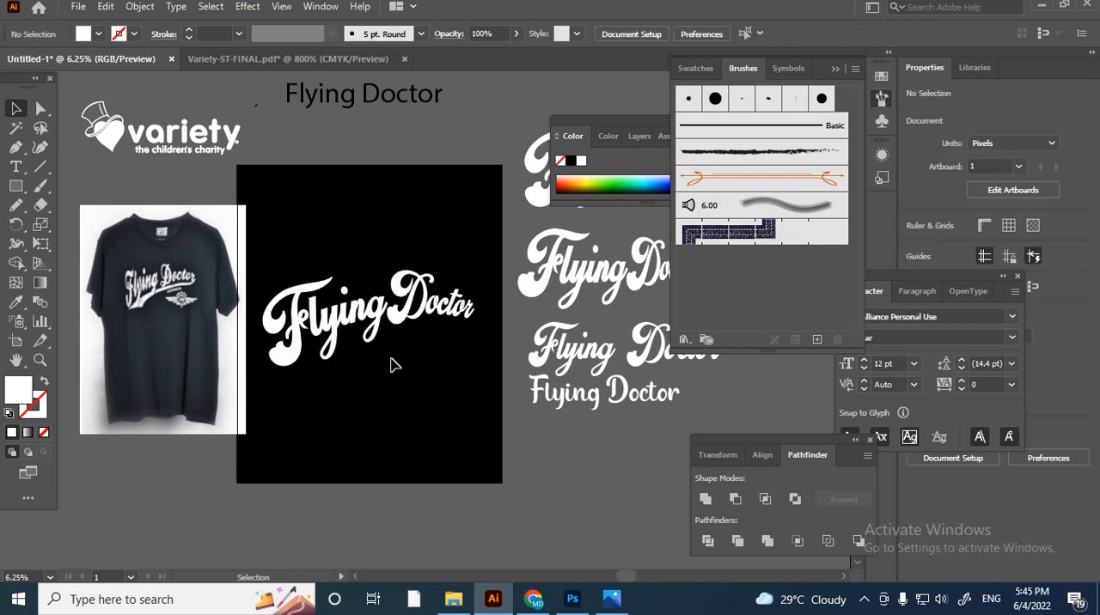
# - Set the Pencil tool's fidelity to the middle setting between Accurate and Smooth
pyautogui.hotkey('ctrl', '+')
pyautogui.hotkey('ctrl', '+')
pyautogui.hotkey('ctrl', '-')
pyautogui.hotkey('ctrl', '-')
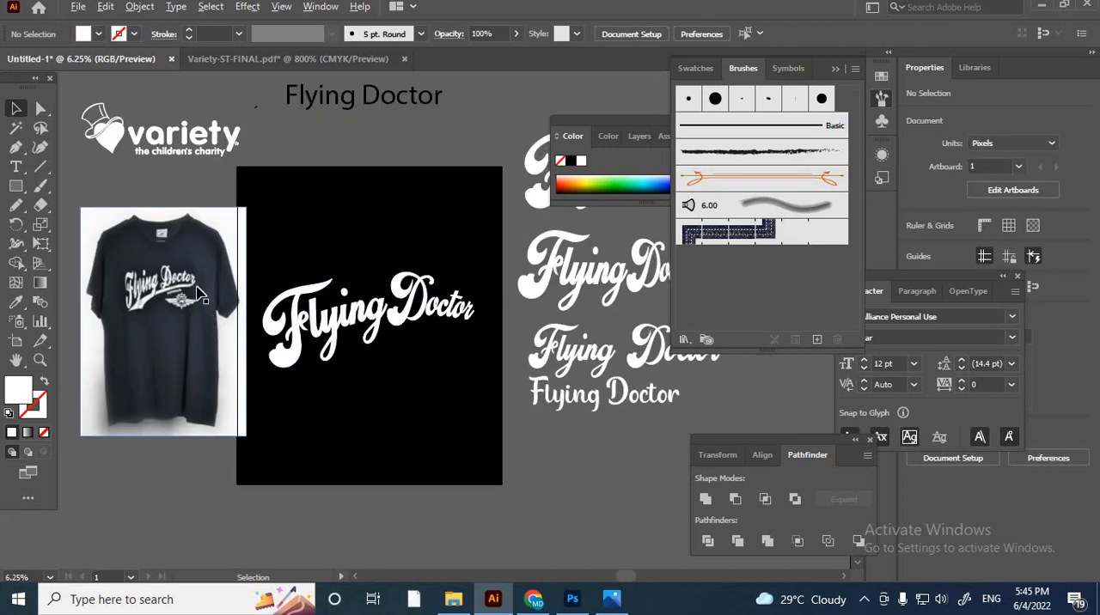
pyautogui.scroll(3, 196, 293)
pyautogui.scroll(-3, 246, 363)
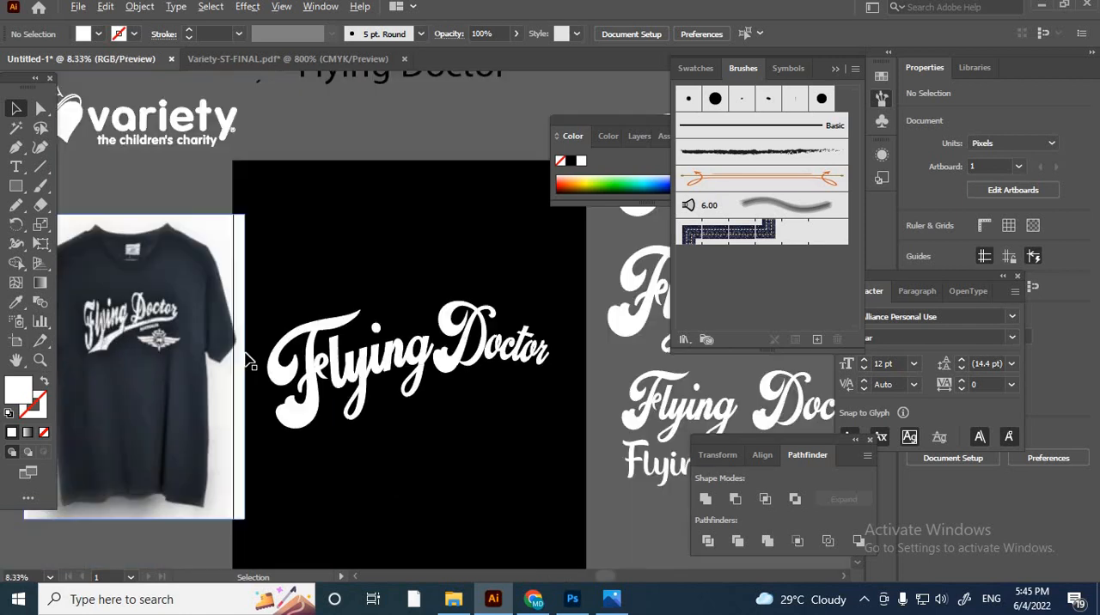
pyautogui.scroll(2, 236, 344)
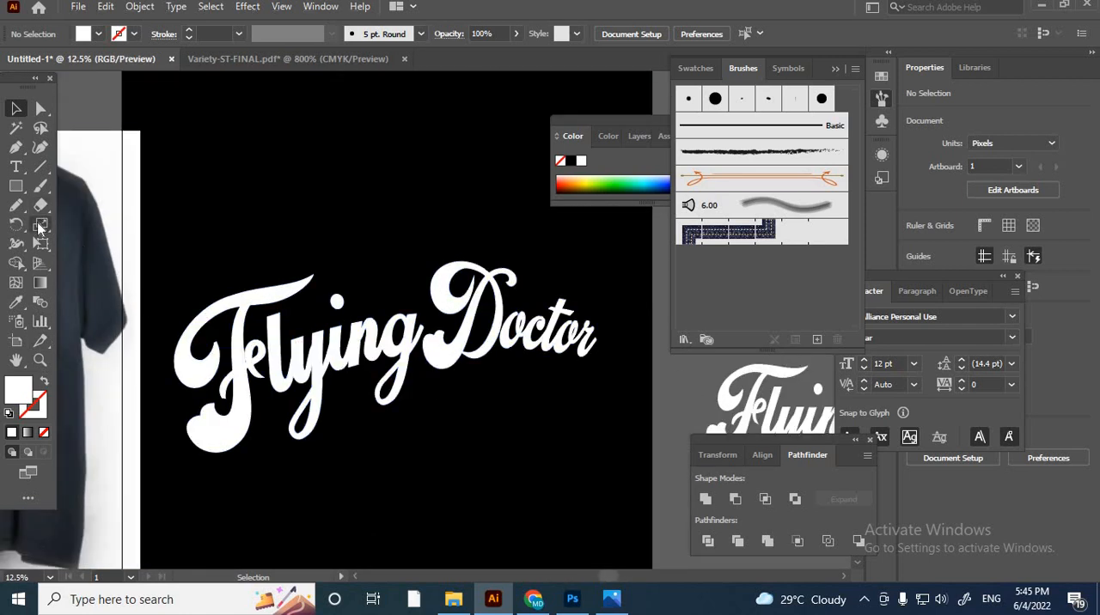
pyautogui.click(15, 147)
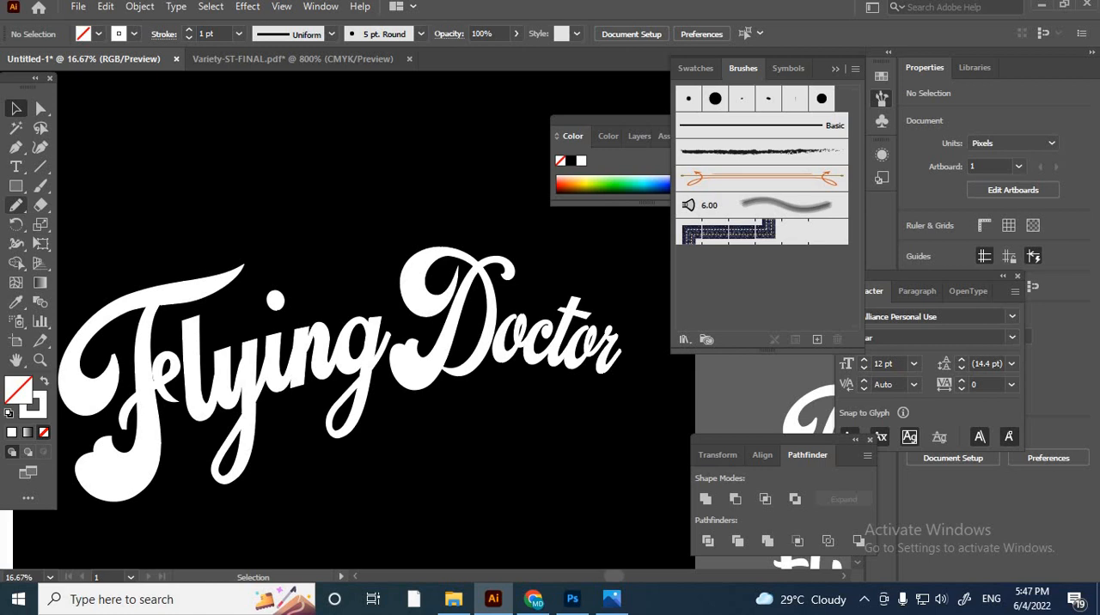
pyautogui.doubleClick(15, 205)
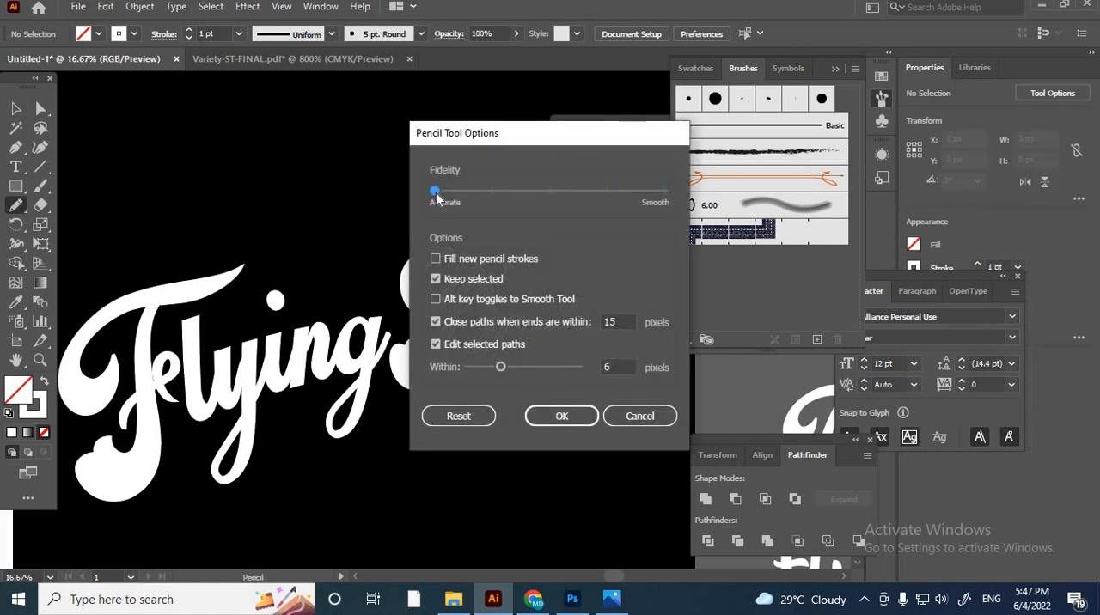
pyautogui.moveTo(484, 198); pyautogui.dragTo(550, 204)
pyautogui.click(562, 418)
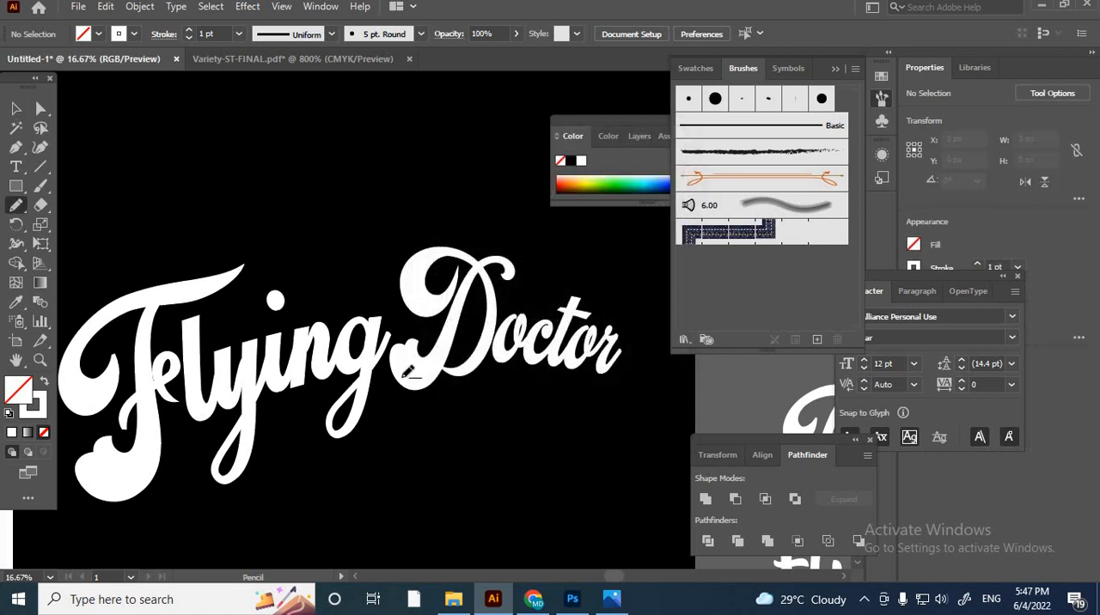
# - Draw a freehand Pencil swash from the final r of Doctor under the lettering to below the F, about 3371 × 1406 px
pyautogui.scroll(-3, 407, 375)
pyautogui.scroll(1, 430, 360)
pyautogui.moveTo(444, 456); pyautogui.dragTo(481, 437)
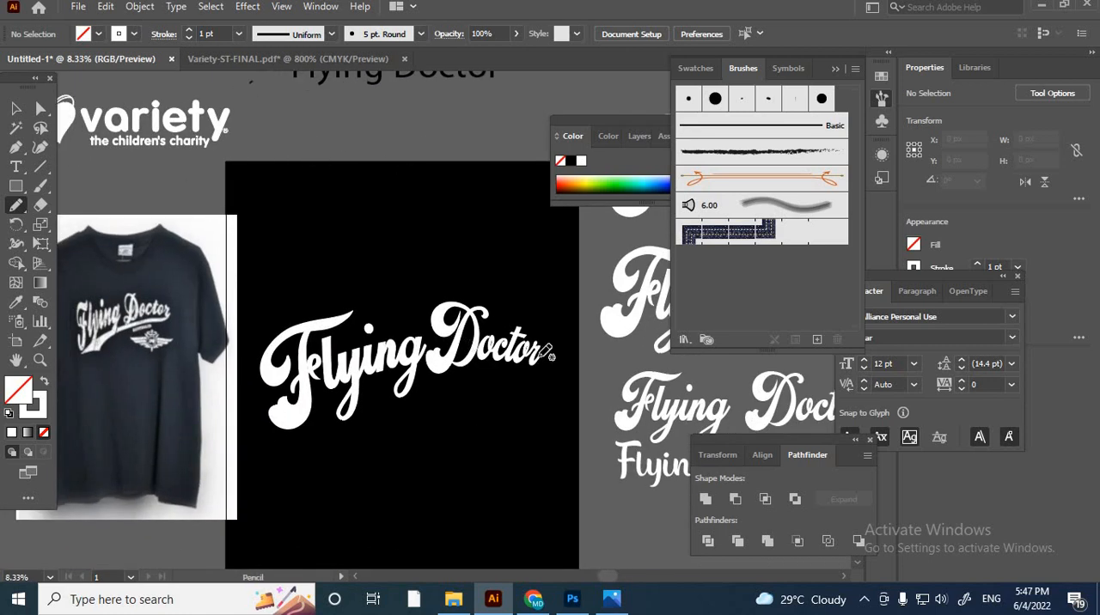
pyautogui.moveTo(536, 365)
pyautogui.mouseDown()
pyautogui.moveTo(502, 383)
pyautogui.moveTo(318, 414)
pyautogui.mouseUp()
pyautogui.moveTo(285, 460); pyautogui.dragTo(273, 465)
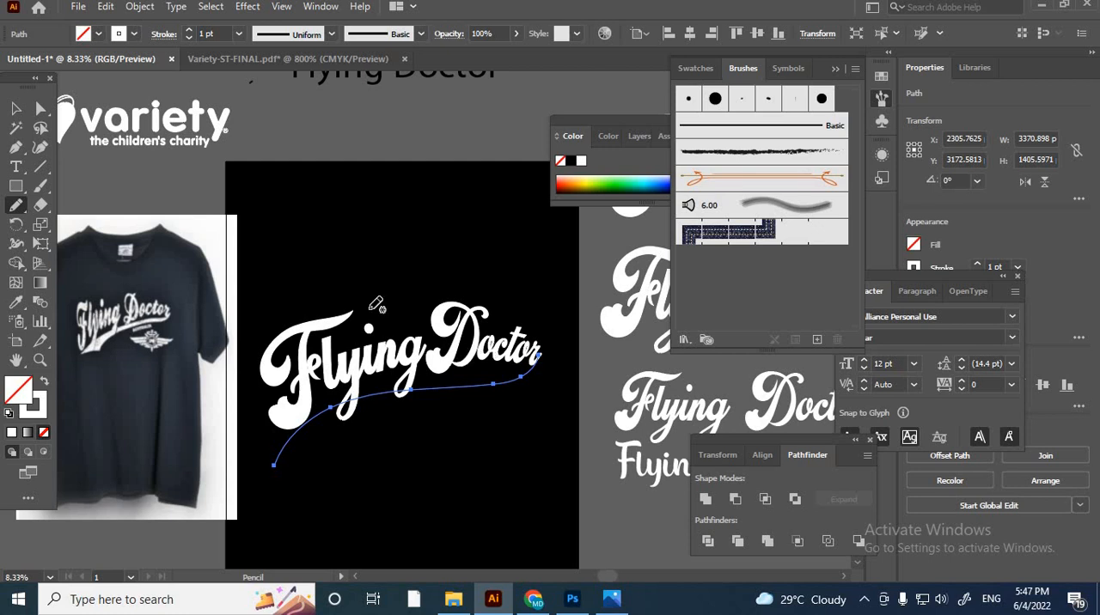
pyautogui.click(15, 108)
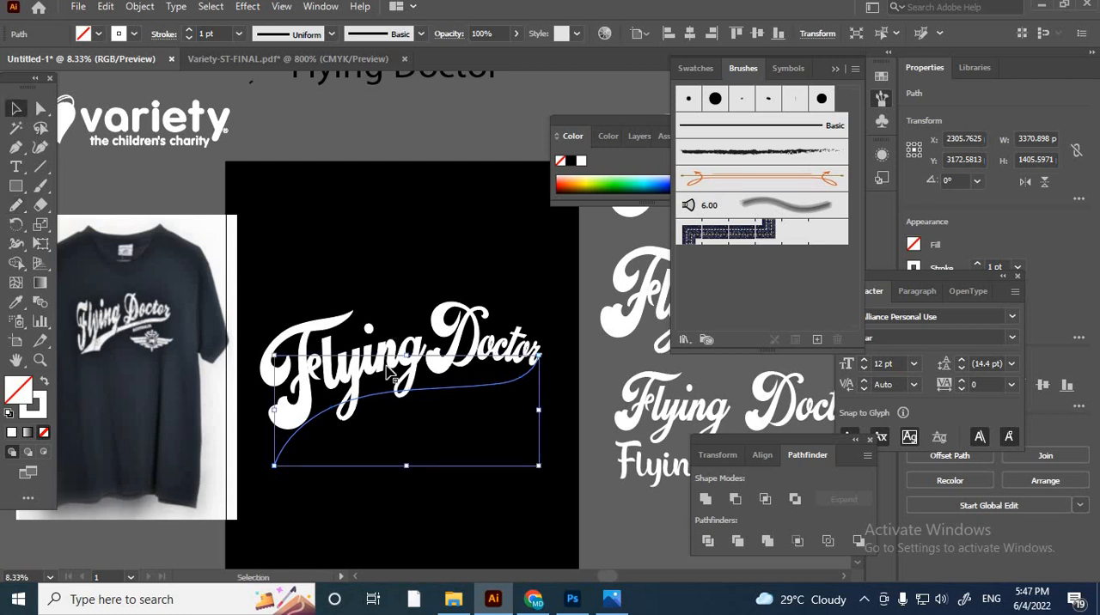
pyautogui.click(336, 445)
# - Widen the swash's lower end below the F to about 66.84 px with the Width tool, tapering it towards Doctor
pyautogui.scroll(6, 303, 433)
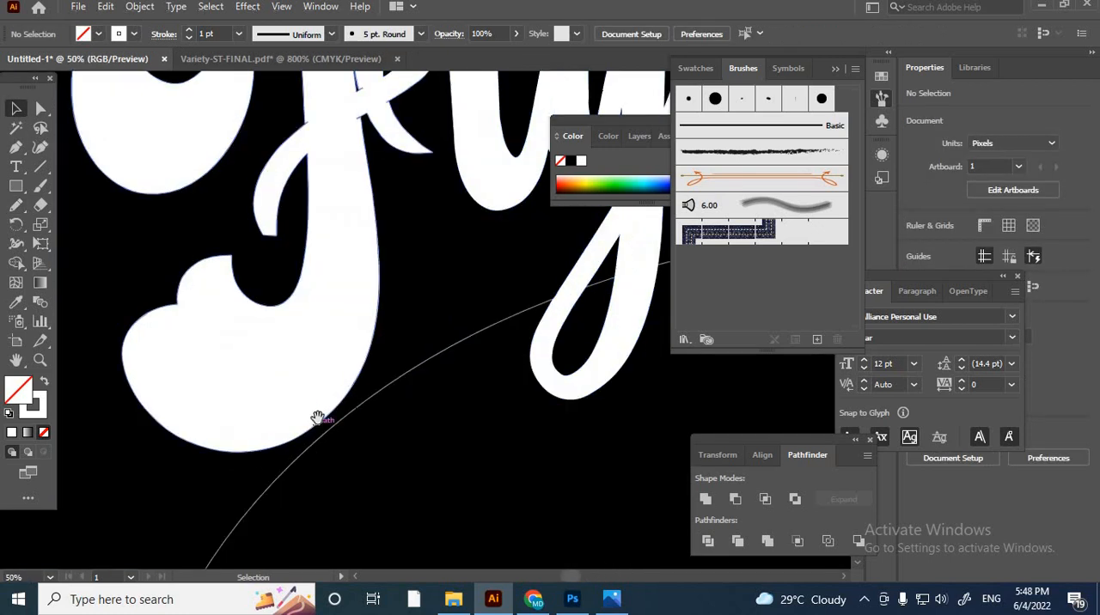
pyautogui.scroll(-7, 315, 420)
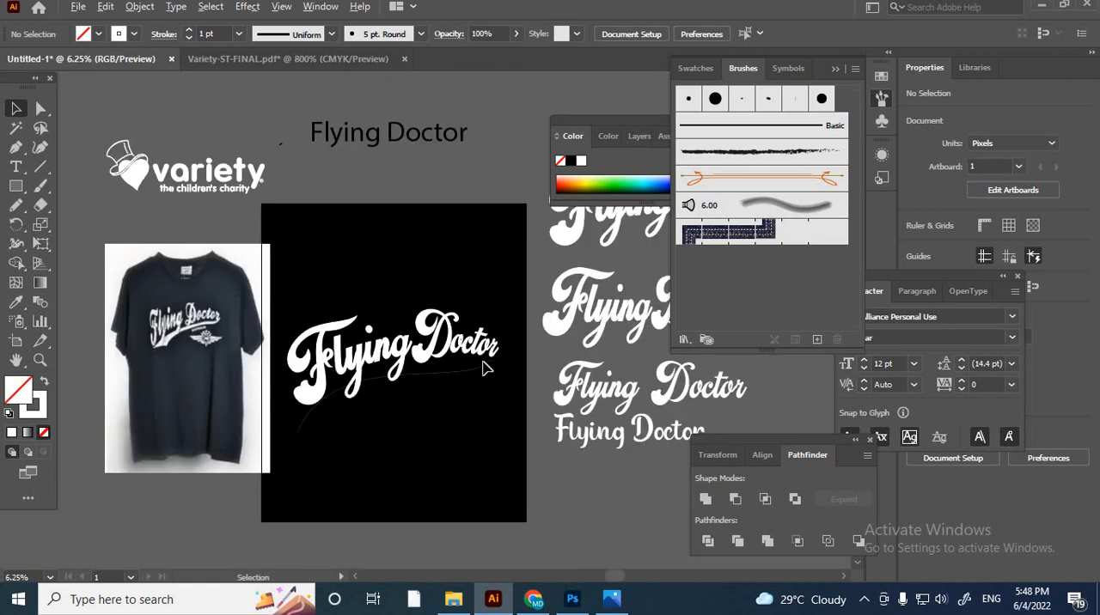
pyautogui.scroll(4, 507, 364)
pyautogui.scroll(-4, 503, 363)
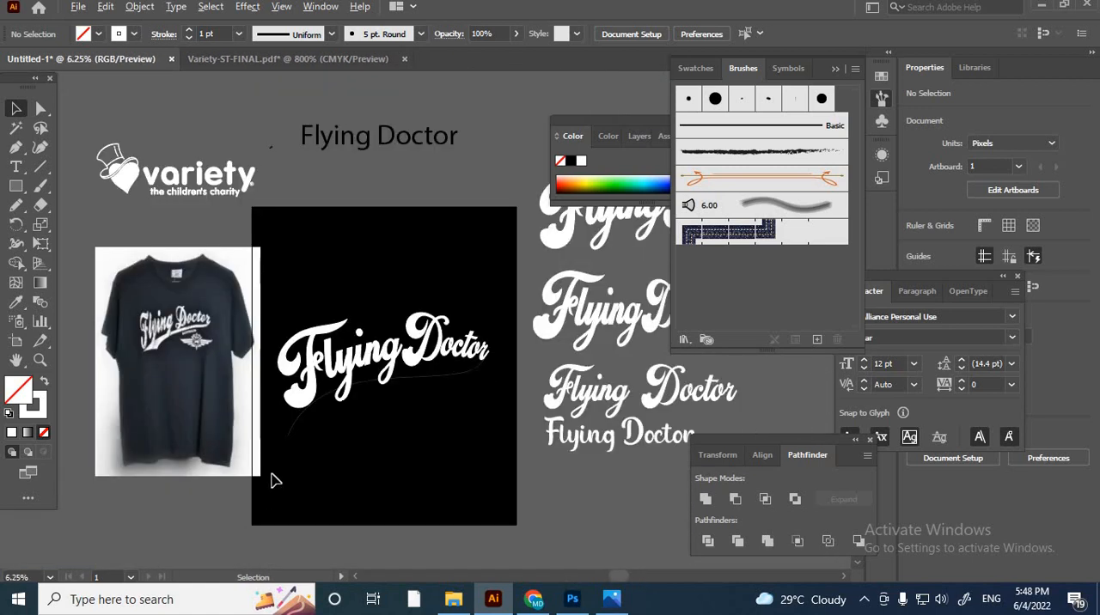
pyautogui.scroll(4, 272, 480)
pyautogui.moveTo(334, 339); pyautogui.dragTo(332, 342)
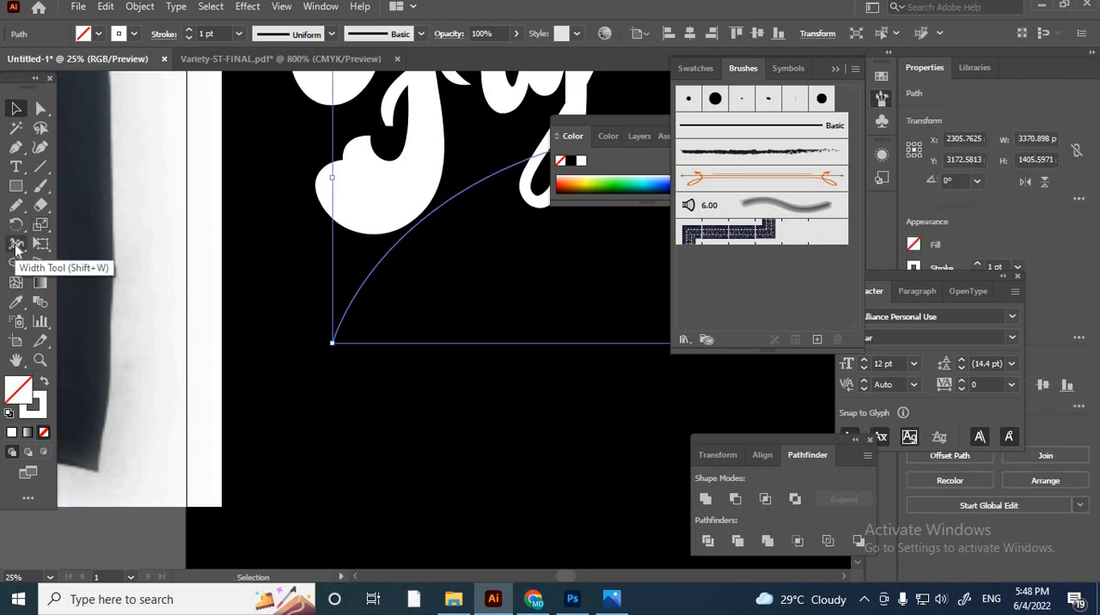
pyautogui.click(16, 247)
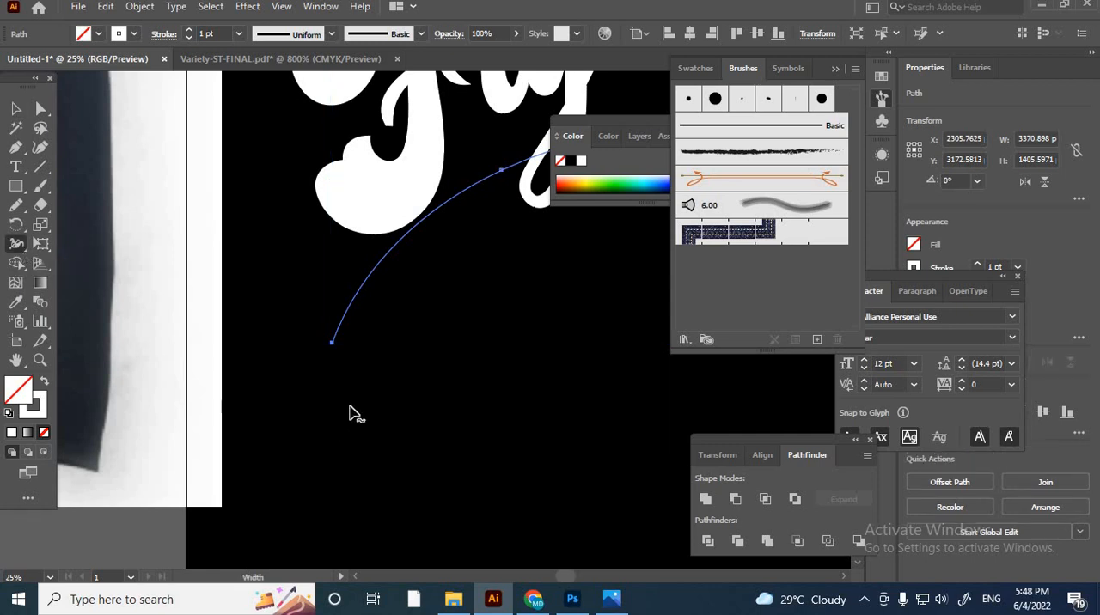
pyautogui.scroll(7, 349, 407)
pyautogui.scroll(5, 313, 305)
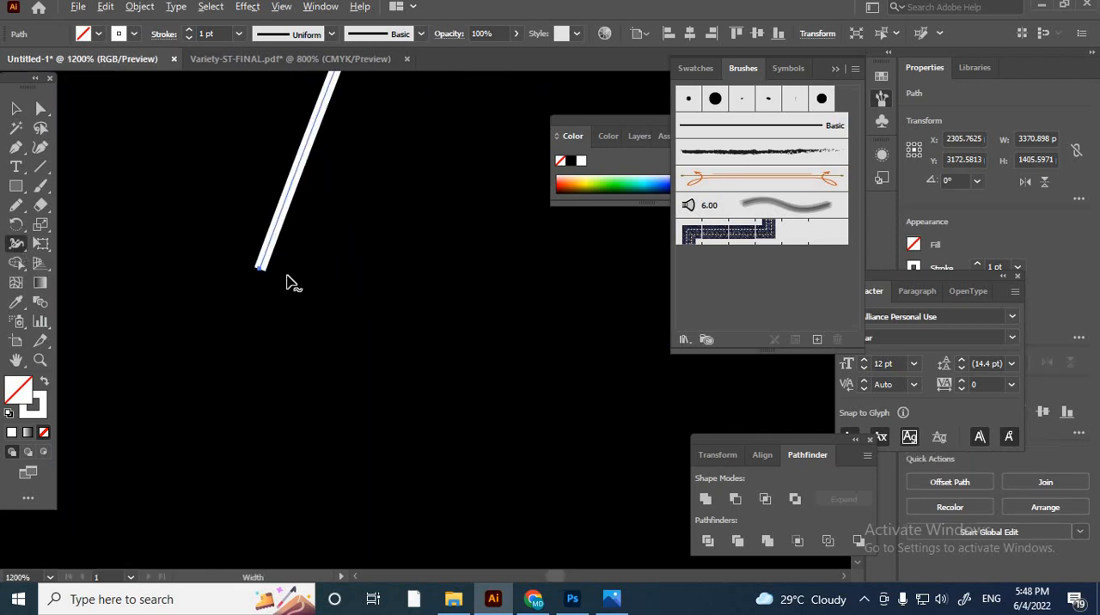
pyautogui.moveTo(253, 262); pyautogui.dragTo(729, 404)
pyautogui.scroll(-6, 228, 408)
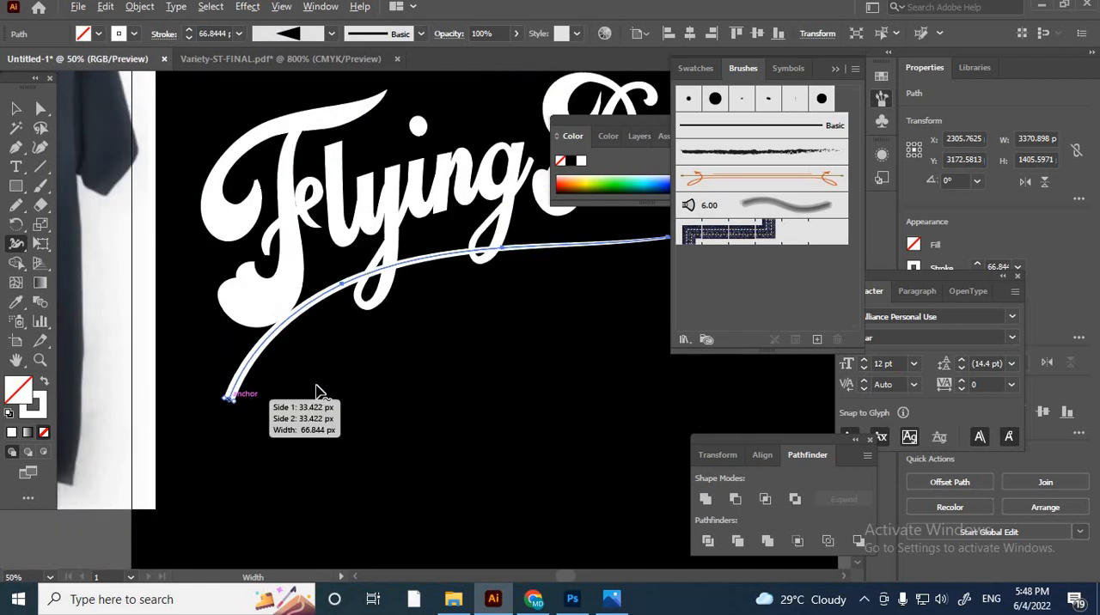
pyautogui.scroll(2, 215, 410)
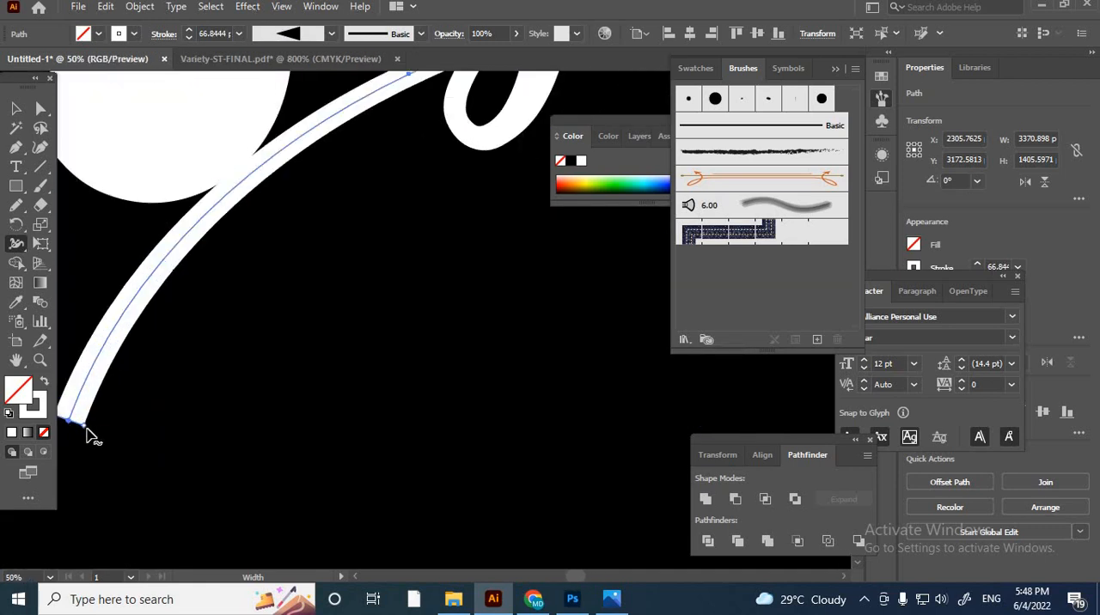
# - Widen the swash's lower end below the F to about 615.59 px with the Width tool
pyautogui.moveTo(86, 432)
pyautogui.mouseDown()
pyautogui.moveTo(278, 510)
pyautogui.moveTo(269, 495)
pyautogui.mouseUp()
pyautogui.scroll(-7, 269, 495)
pyautogui.scroll(1, 390, 325)
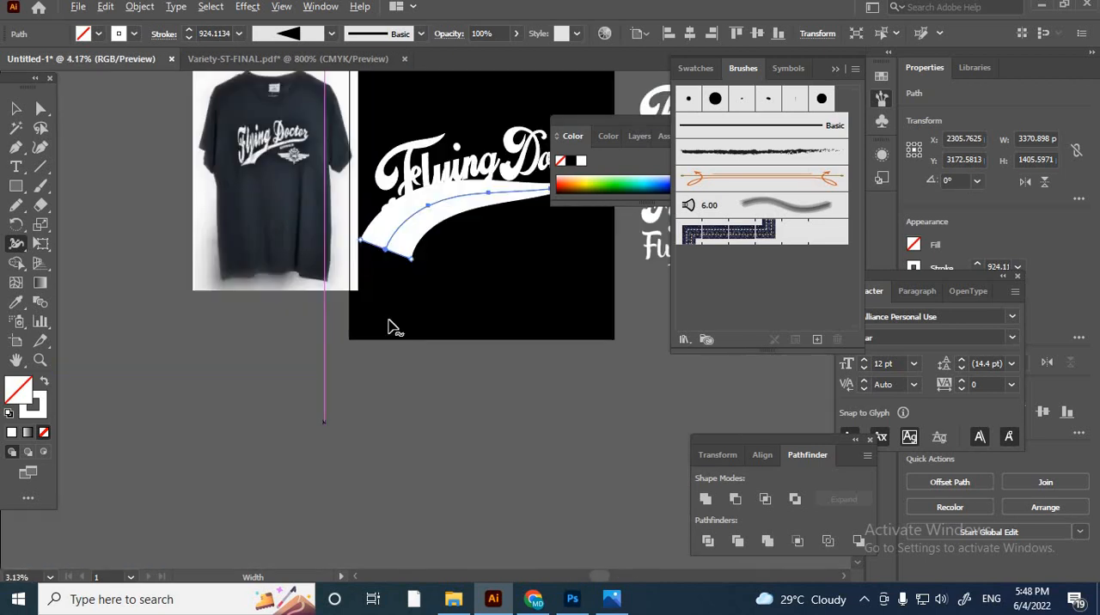
pyautogui.moveTo(452, 253); pyautogui.dragTo(359, 350)
pyautogui.scroll(2, 253, 327)
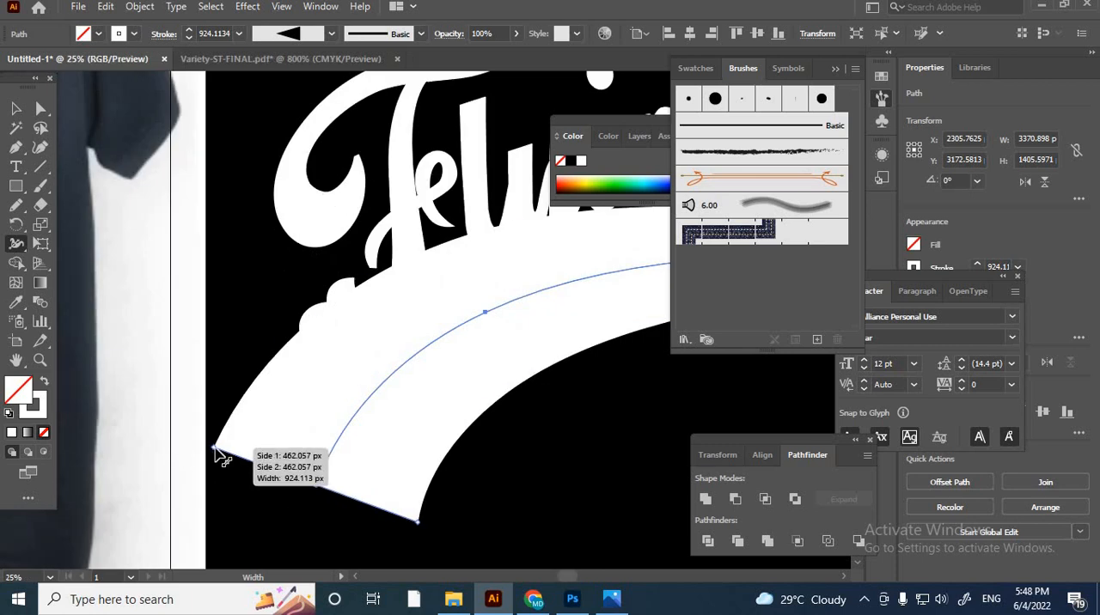
pyautogui.moveTo(221, 458)
pyautogui.mouseDown()
pyautogui.moveTo(245, 472)
pyautogui.moveTo(221, 472)
pyautogui.moveTo(229, 456)
pyautogui.mouseUp()
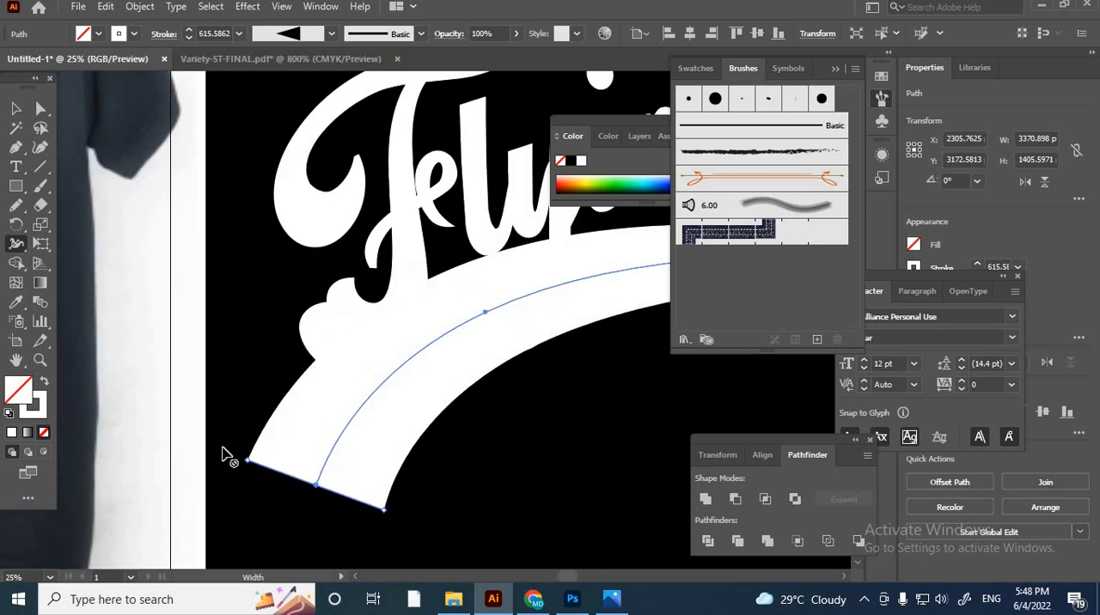
# - Compare the swash with the T-shirt print and inspect how its thin tip meets the final r of Doctor
pyautogui.scroll(-2, 229, 456)
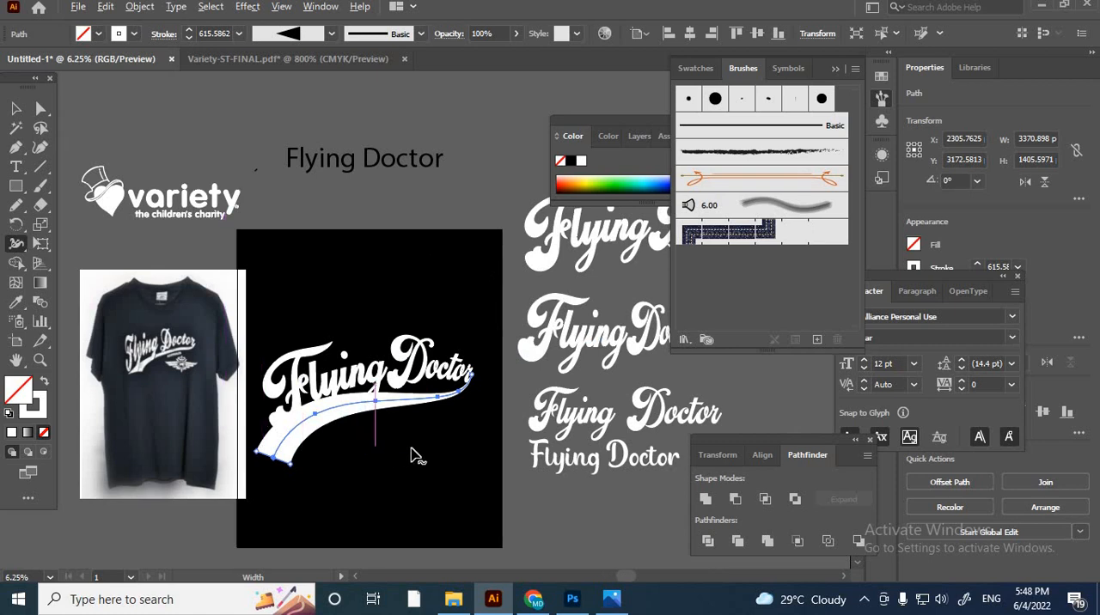
pyautogui.scroll(1, 378, 376)
pyautogui.moveTo(373, 378); pyautogui.dragTo(610, 393)
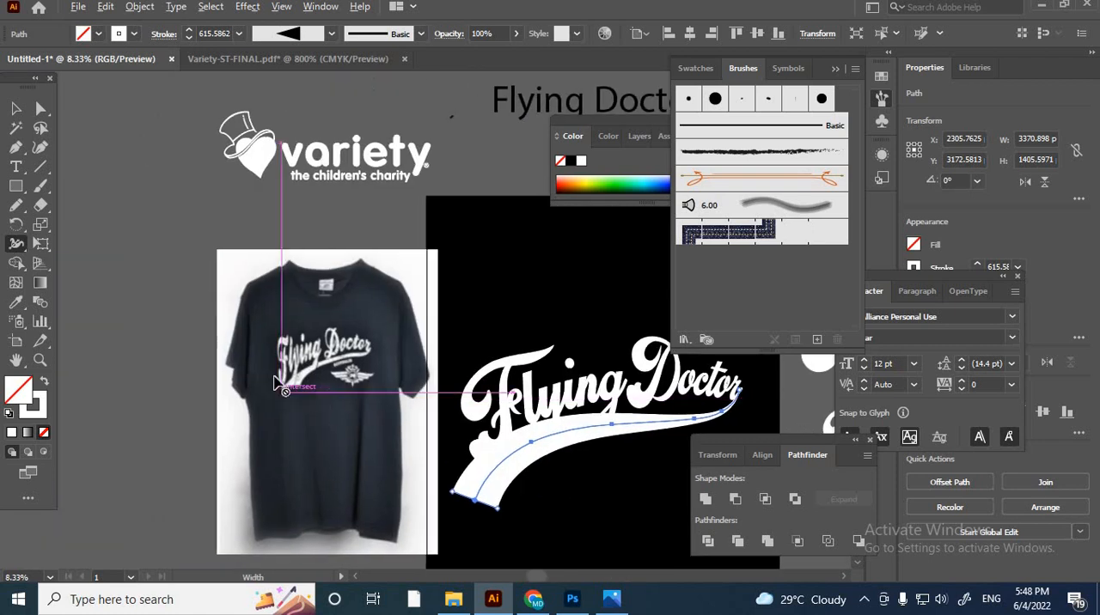
pyautogui.scroll(3, 276, 379)
pyautogui.scroll(-2, 339, 375)
pyautogui.moveTo(619, 455); pyautogui.dragTo(196, 341)
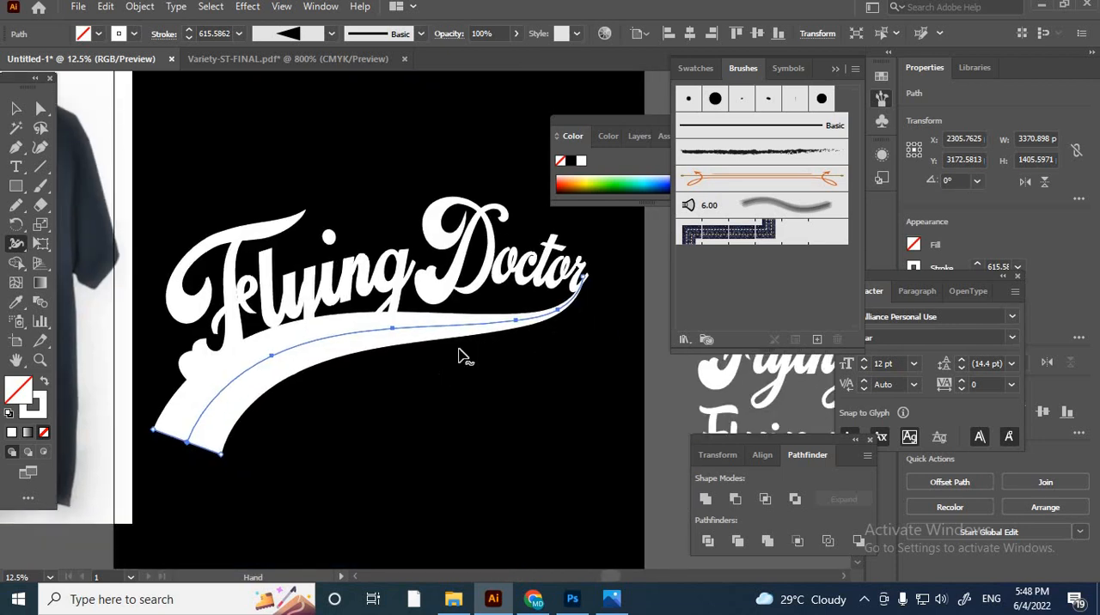
pyautogui.scroll(2, 614, 255)
pyautogui.scroll(3, 533, 369)
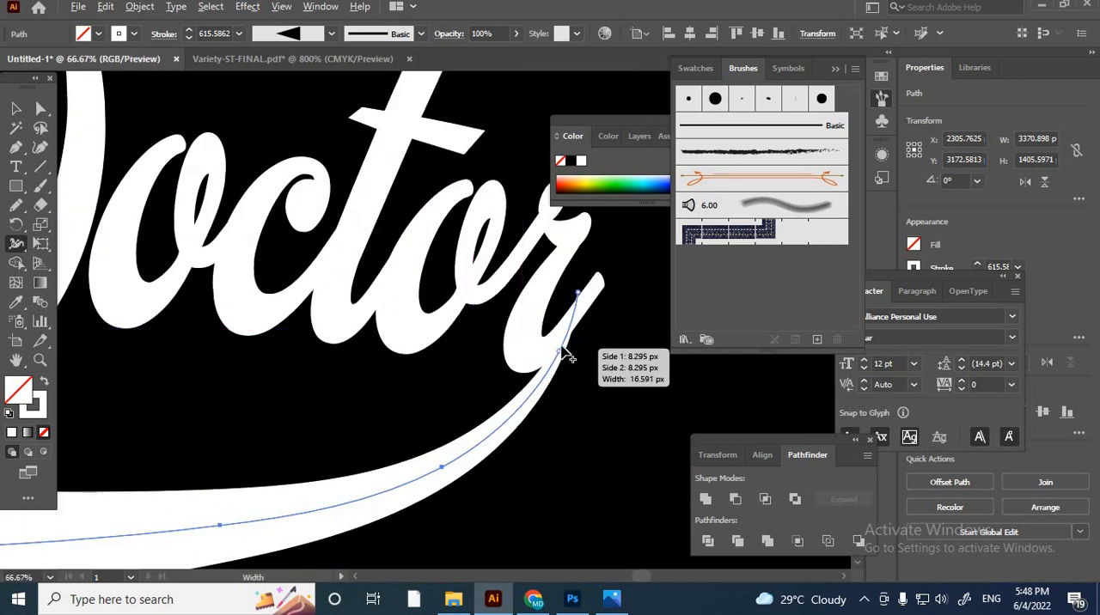
pyautogui.scroll(2, 567, 356)
pyautogui.scroll(-6, 567, 356)
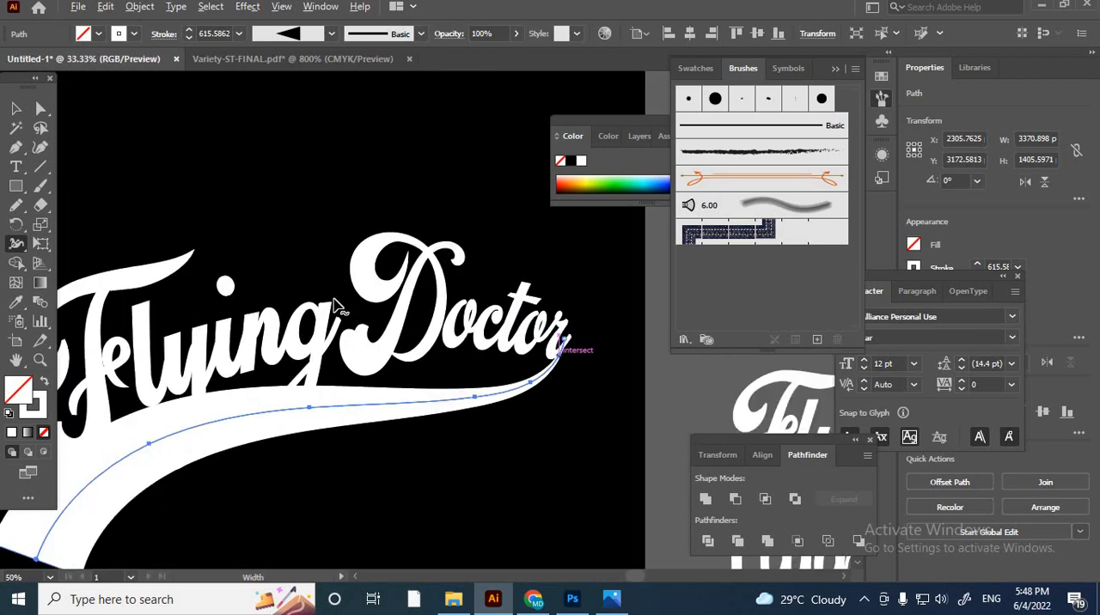
pyautogui.press('v')
pyautogui.click(389, 468)
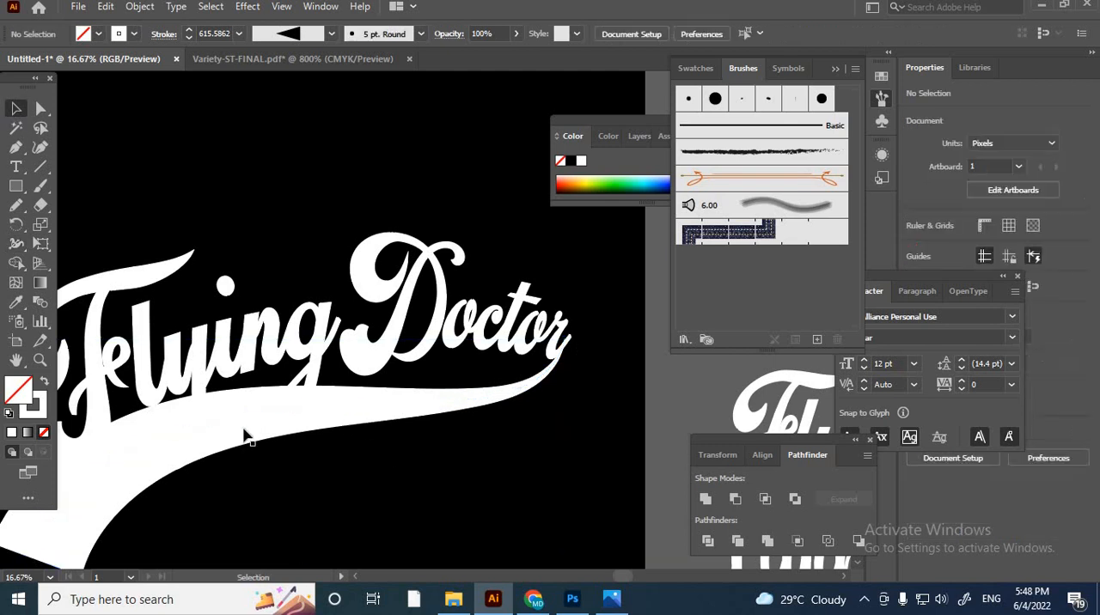
# - Narrow the swash's lower end to about 511.58 px with the Width tool
pyautogui.click(243, 430)
pyautogui.scroll(-3, 332, 479)
pyautogui.scroll(3, 421, 494)
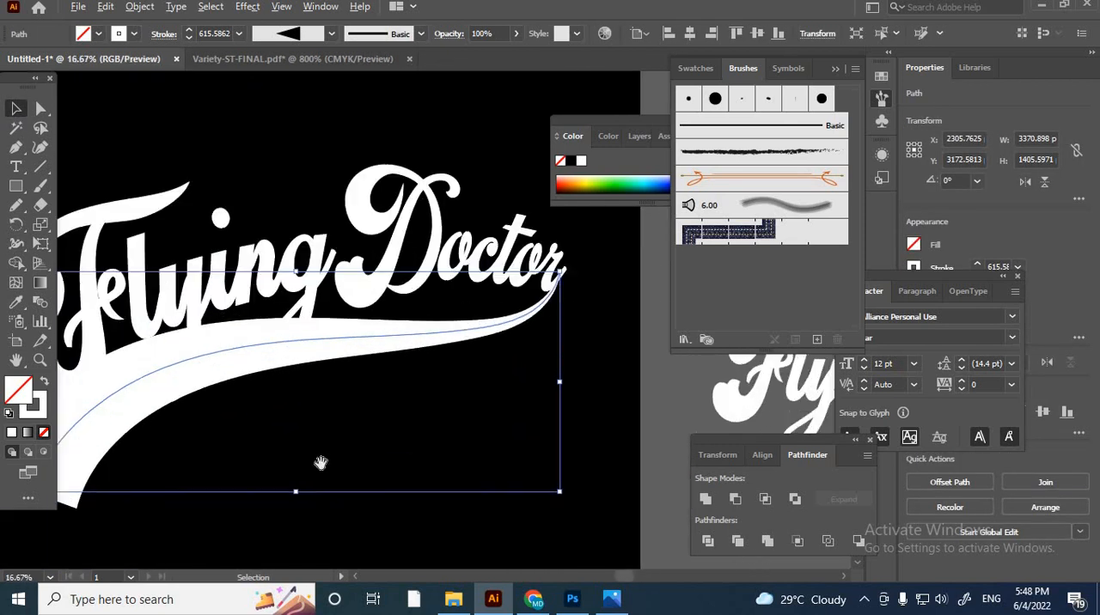
pyautogui.click(16, 247)
pyautogui.scroll(3, 135, 416)
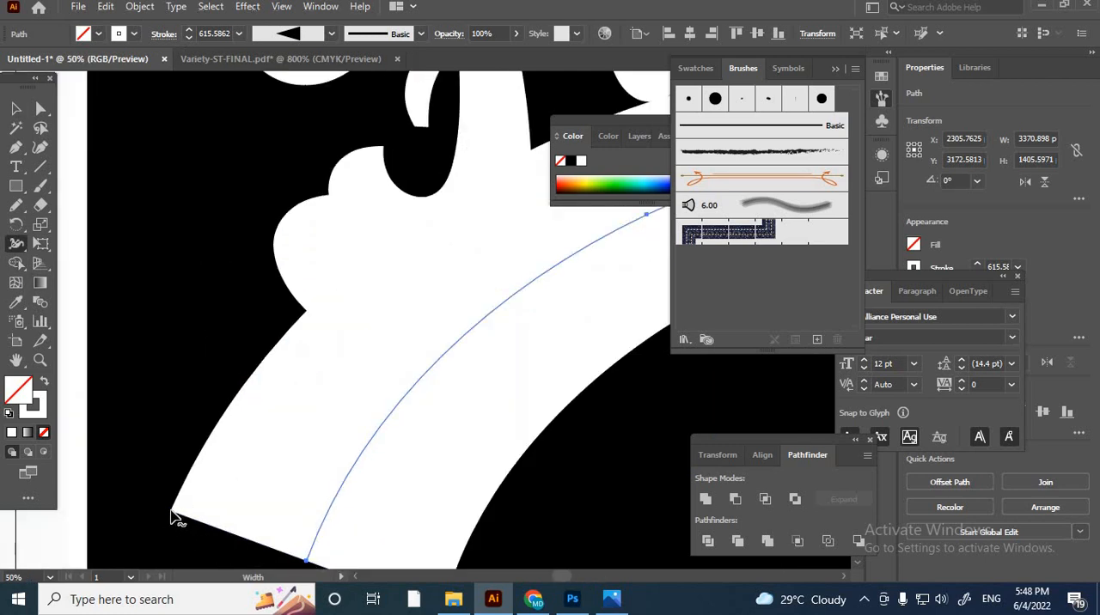
pyautogui.moveTo(171, 517); pyautogui.dragTo(194, 520)
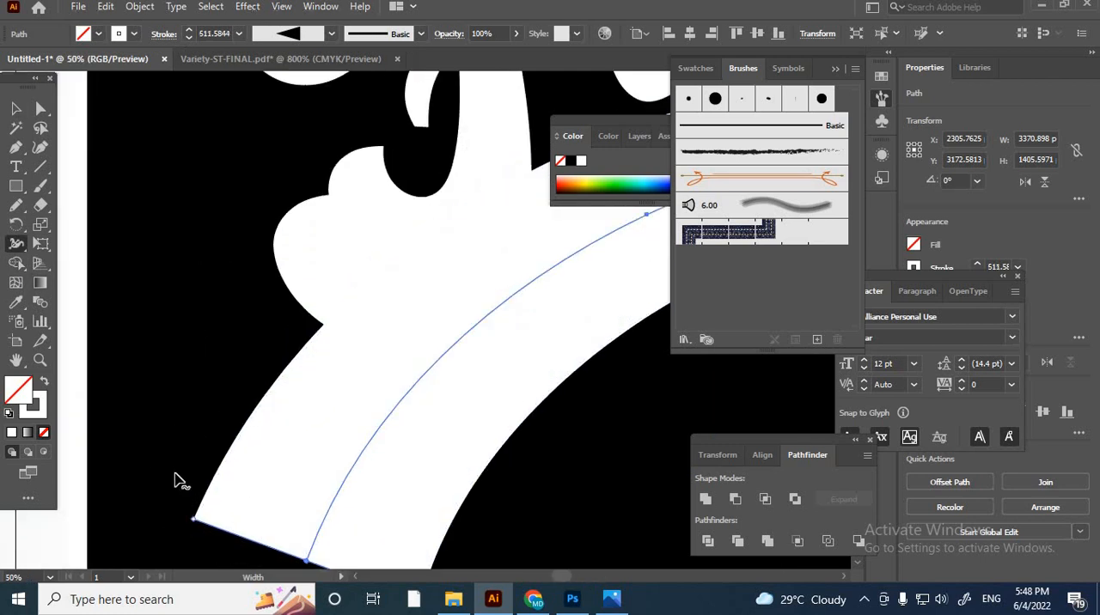
pyautogui.scroll(-3, 177, 479)
pyautogui.scroll(1, 167, 478)
pyautogui.scroll(-3, 164, 479)
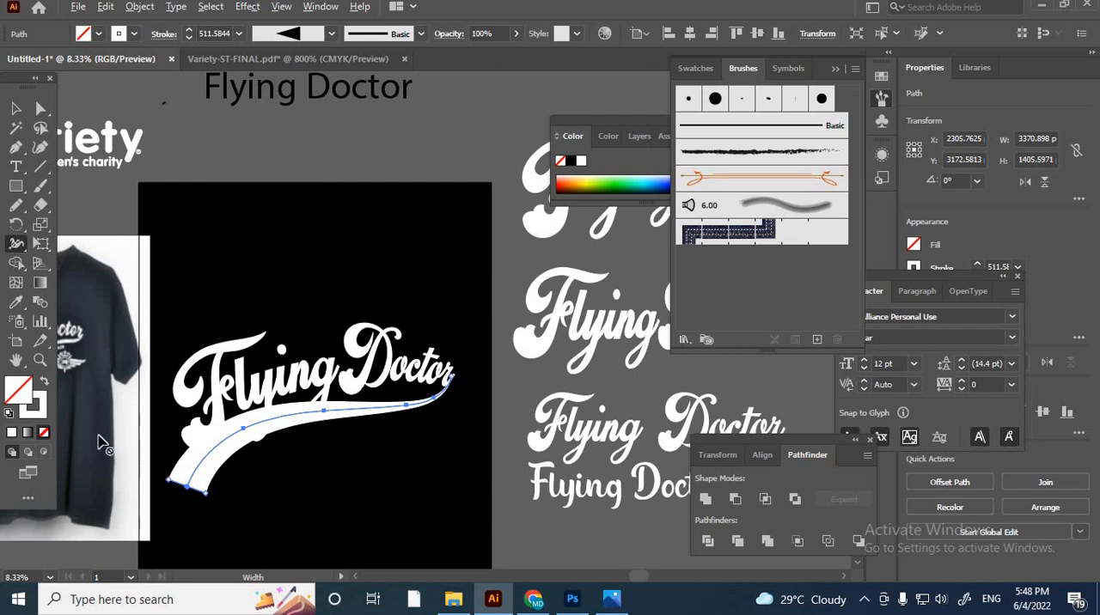
# - Expand the appearance of the swash stroke so that it becomes a filled shape
pyautogui.click(16, 111)
pyautogui.click(372, 440)
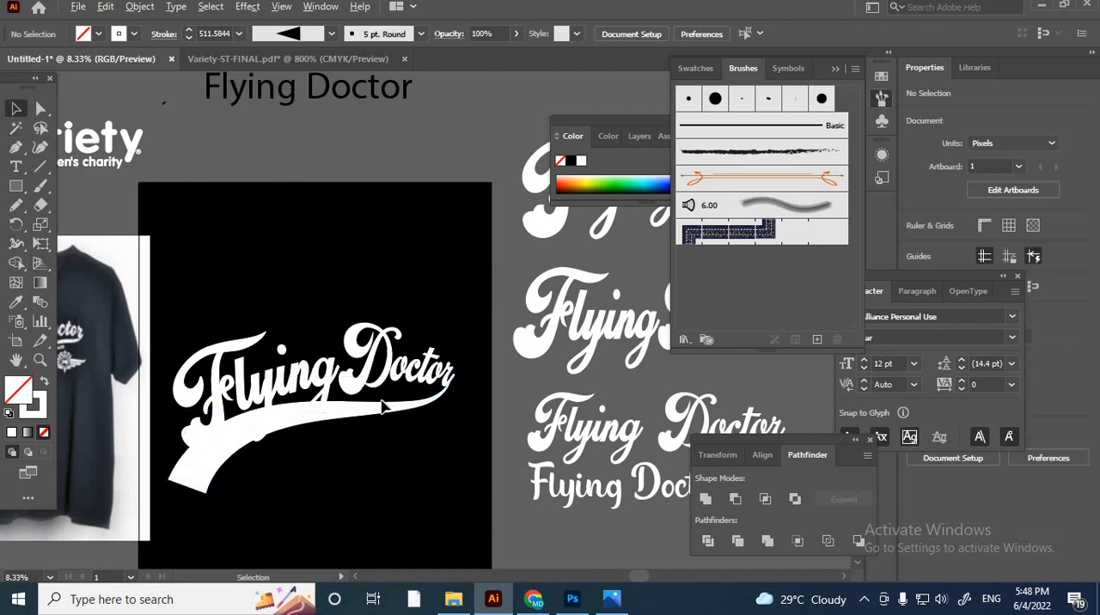
pyautogui.scroll(3, 385, 407)
pyautogui.click(386, 422)
pyautogui.click(139, 6)
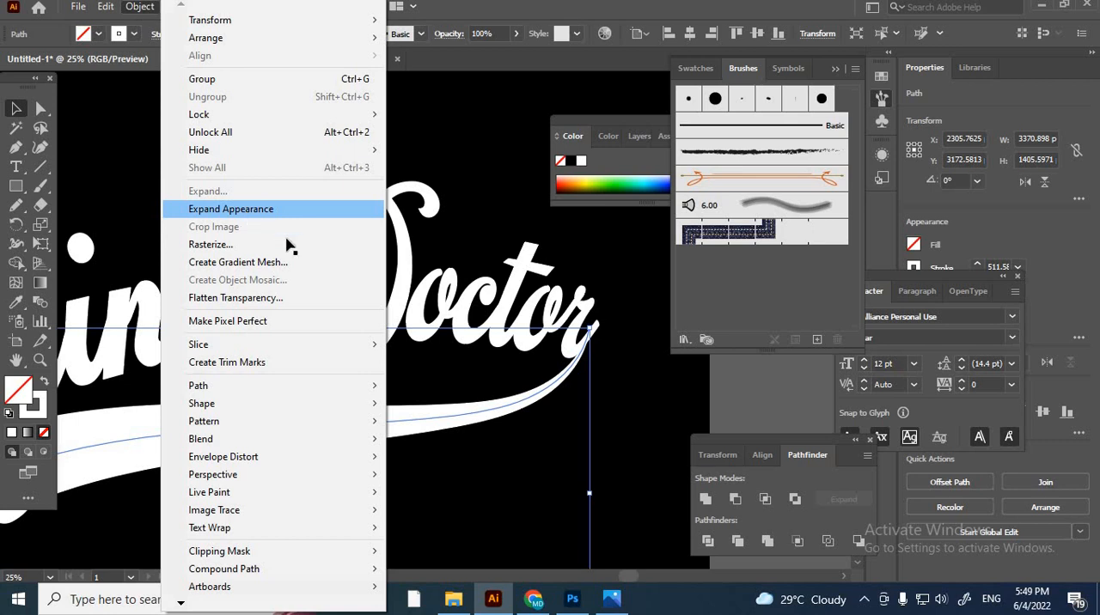
pyautogui.click(287, 208)
pyautogui.click(561, 477)
pyautogui.scroll(-4, 547, 438)
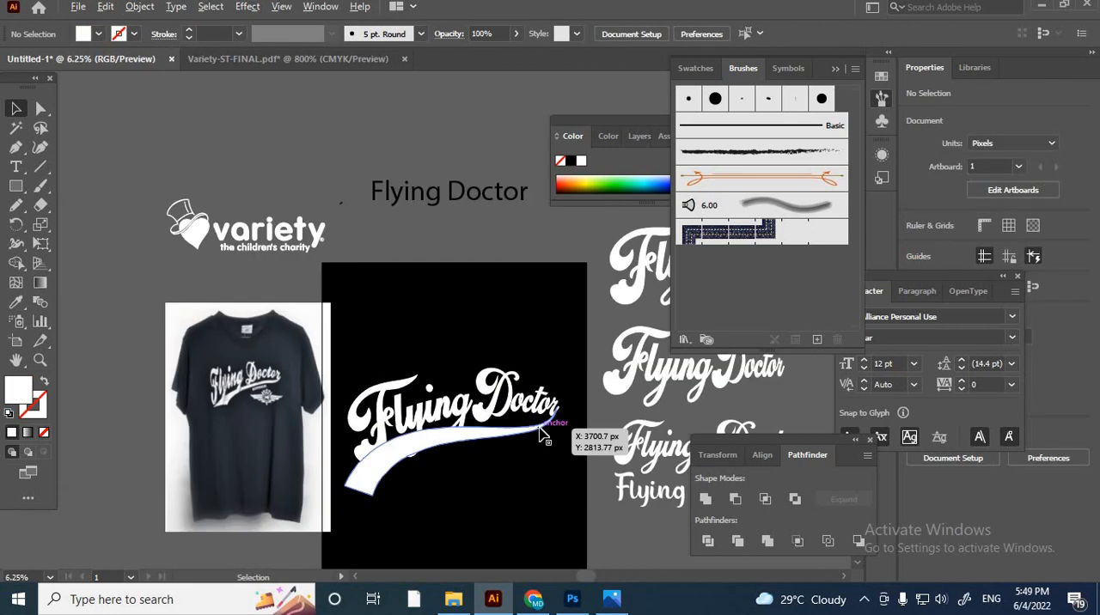
pyautogui.scroll(2, 418, 429)
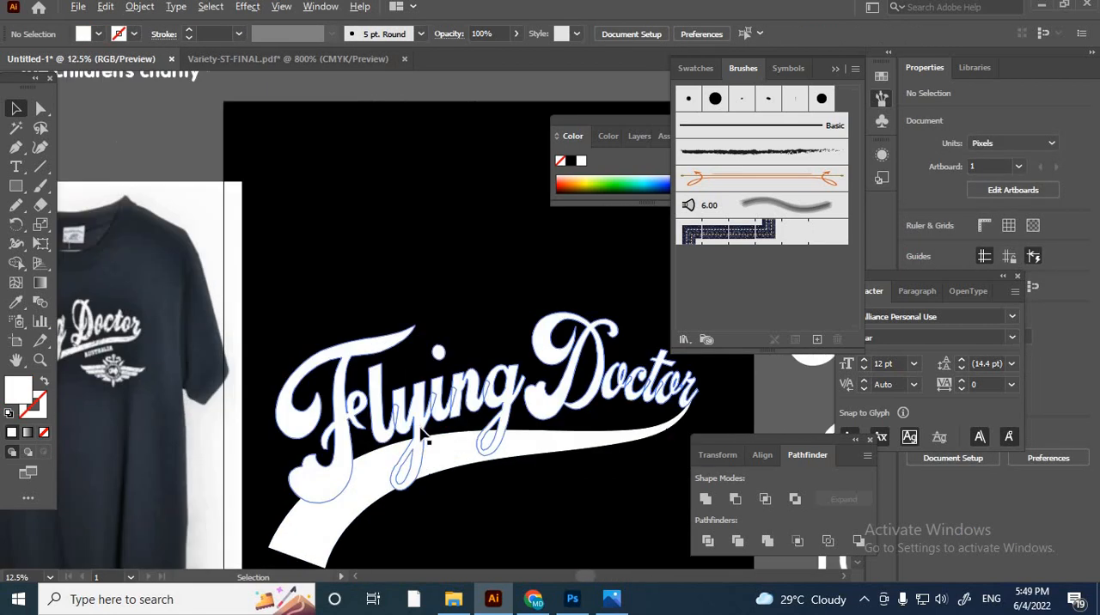
pyautogui.scroll(2, 473, 498)
pyautogui.scroll(-2, 427, 470)
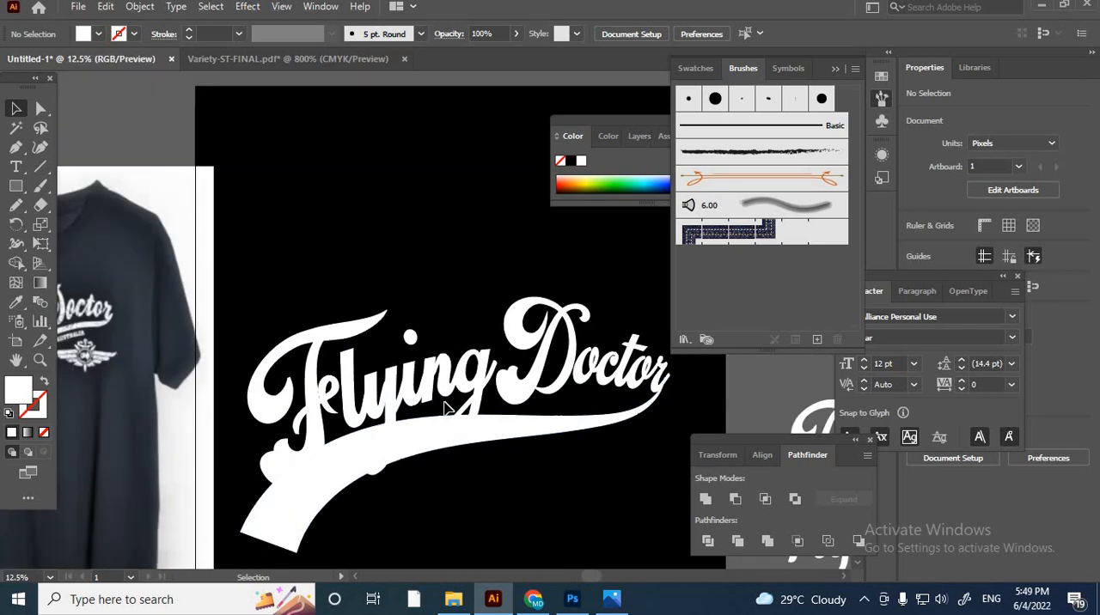
# - Bring the Flying Doctor lettering to the front of the stacking order, above the swash
pyautogui.moveTo(494, 485); pyautogui.dragTo(447, 407)
pyautogui.click(426, 314)
pyautogui.rightClick(426, 315)
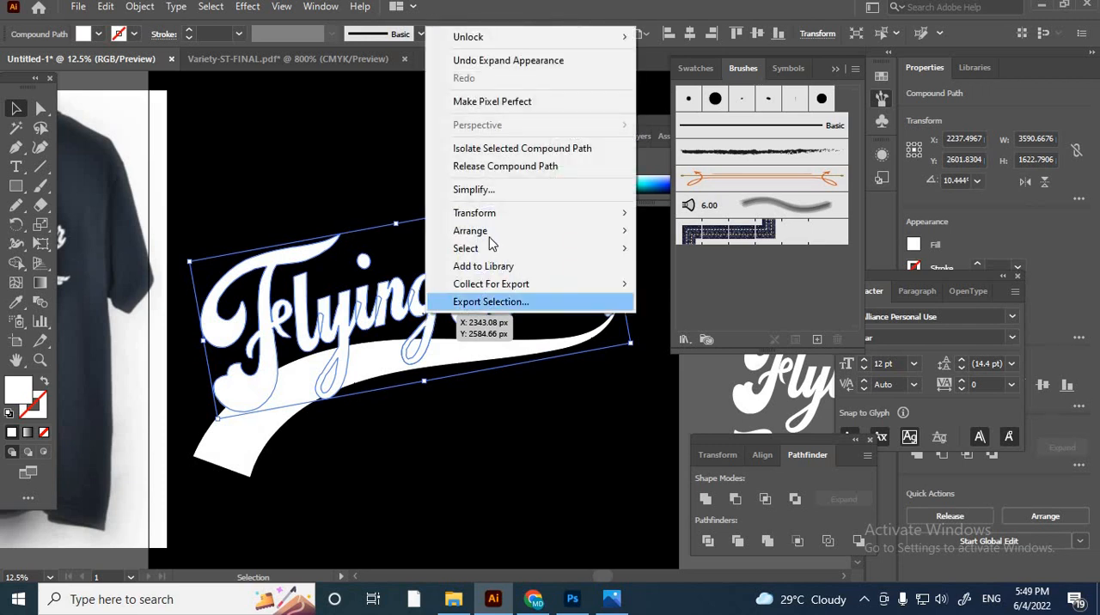
pyautogui.moveTo(511, 230)
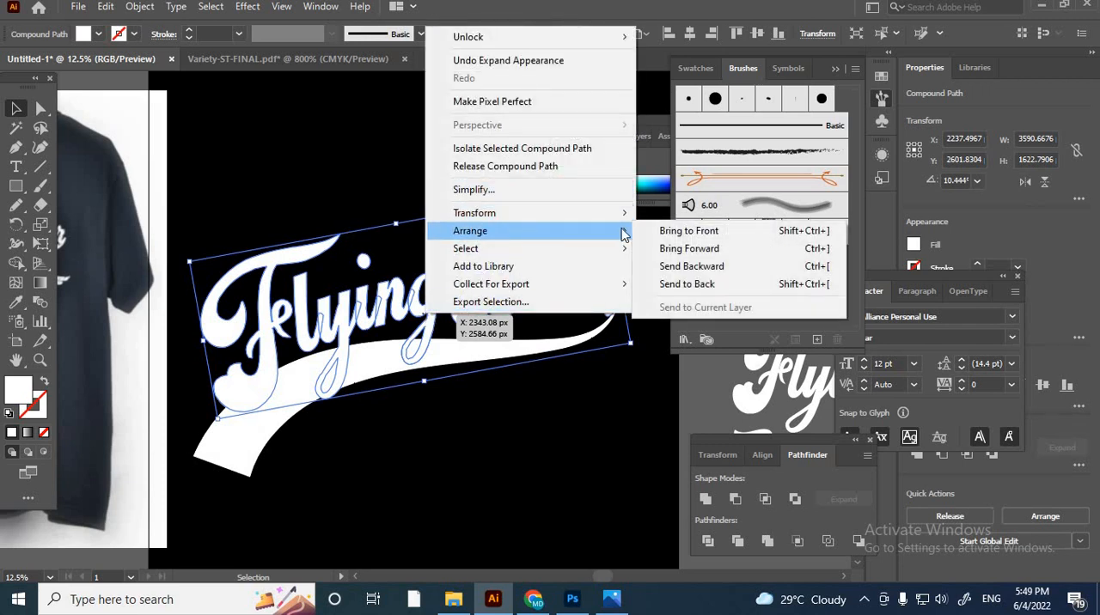
pyautogui.click(704, 231)
pyautogui.click(455, 425)
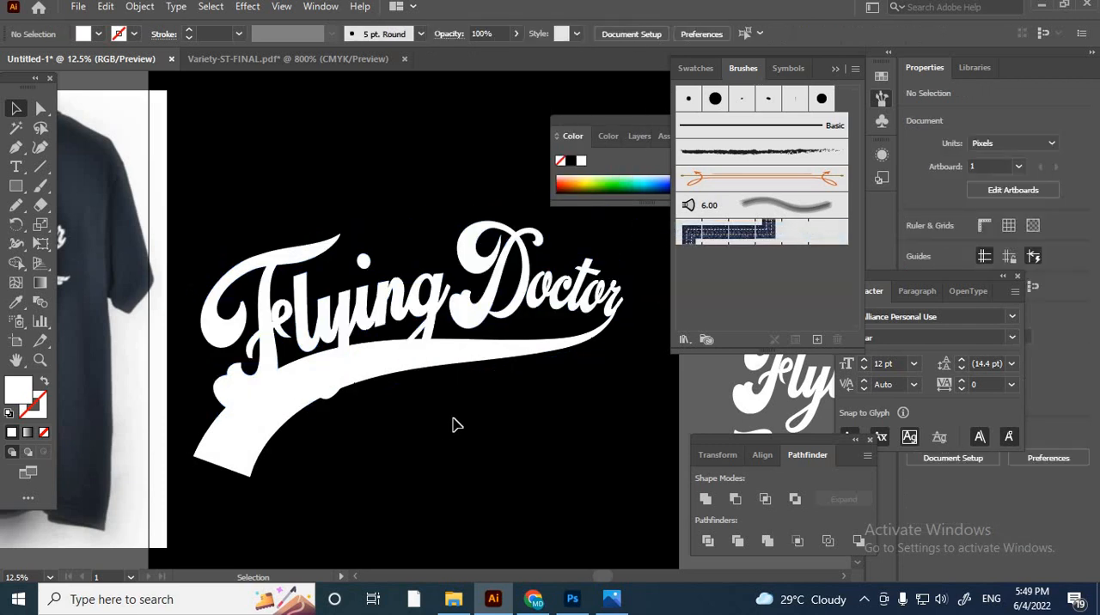
pyautogui.scroll(3, 563, 318)
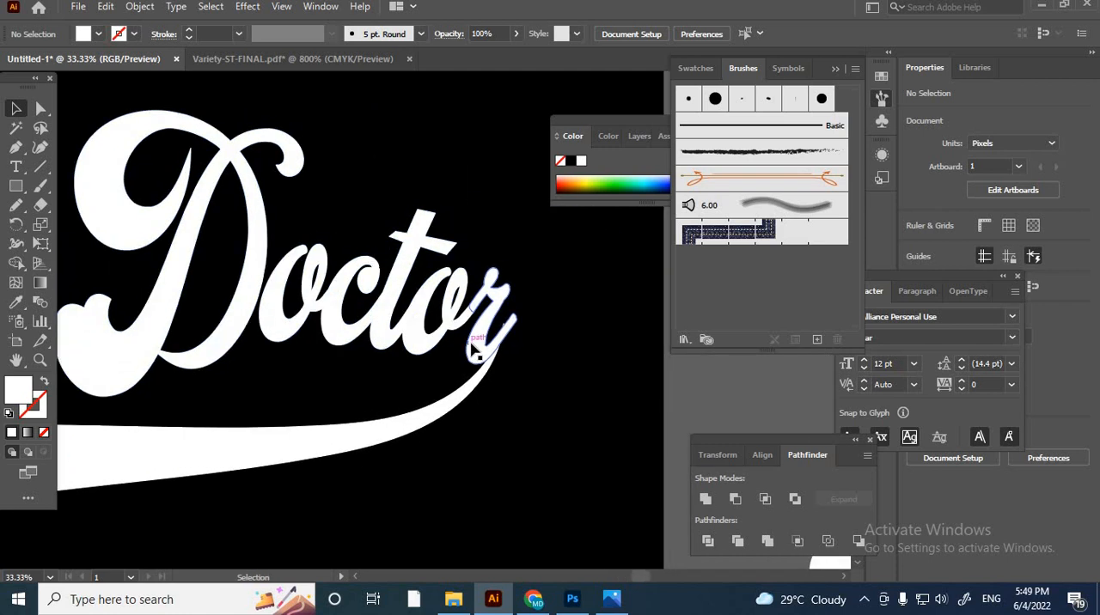
pyautogui.click(472, 351)
pyautogui.doubleClick(491, 360)
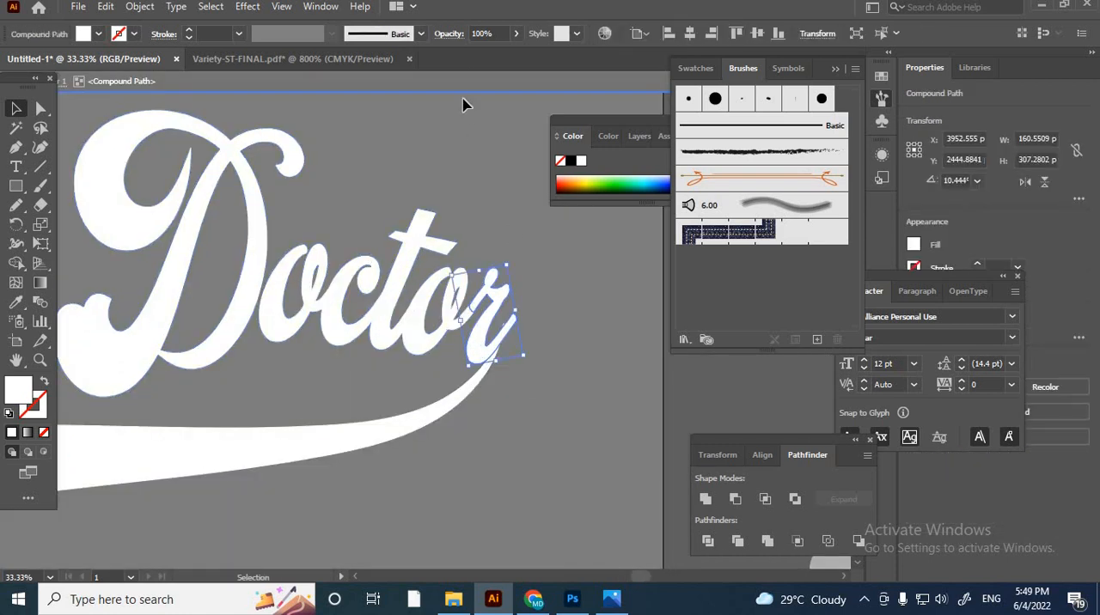
pyautogui.press('Escape')
pyautogui.click(576, 402)
# - Release the lettering's compound path and select the final r of Doctor together with the swash
pyautogui.click(512, 301)
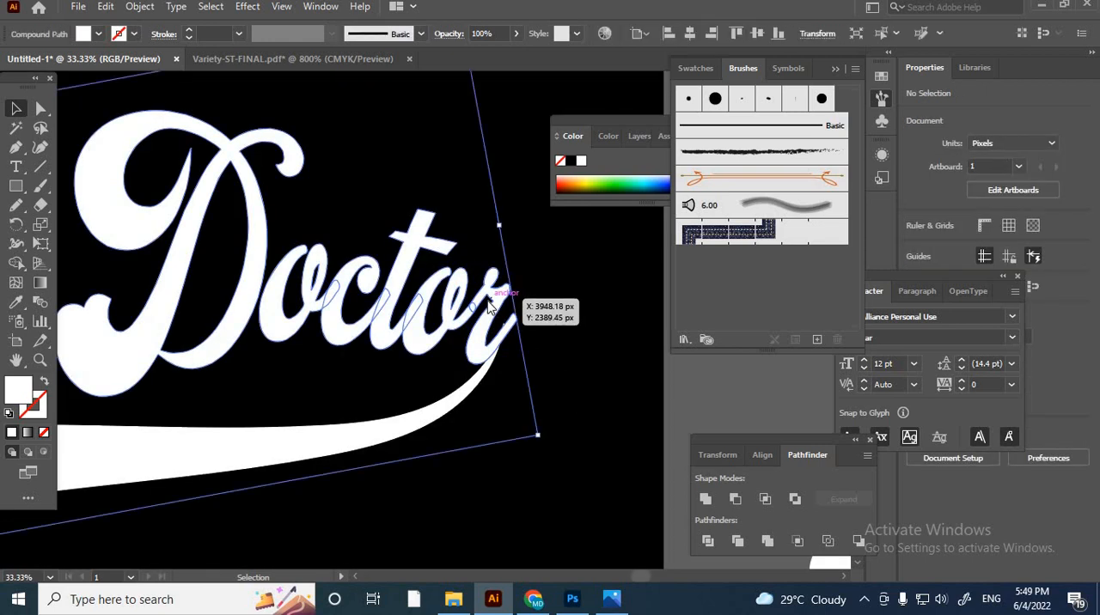
pyautogui.rightClick(513, 299)
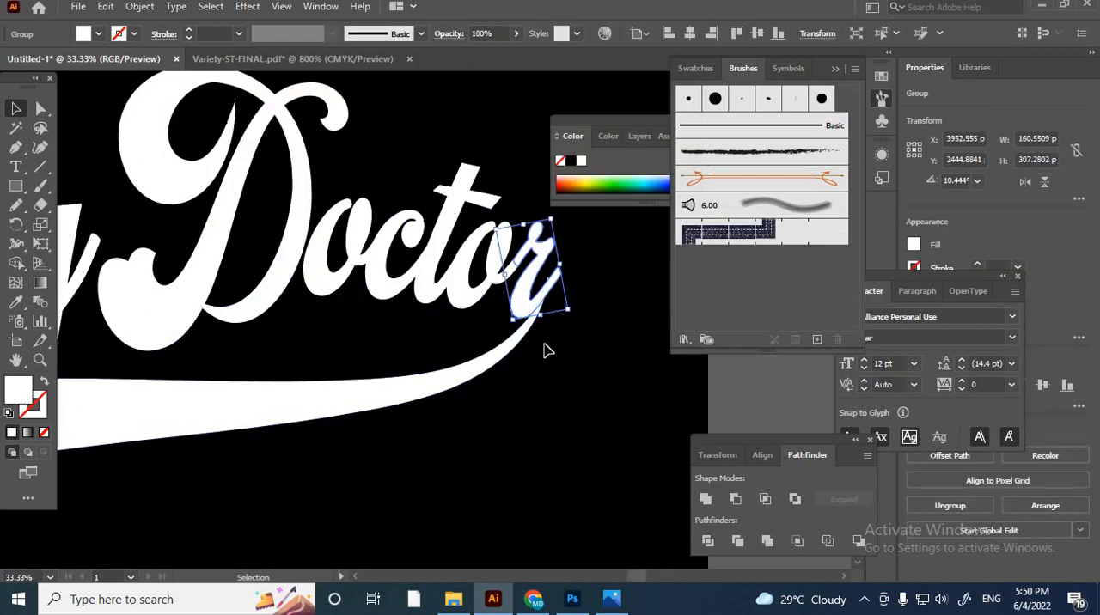
pyautogui.scroll(3, 545, 349)
pyautogui.click(449, 319)
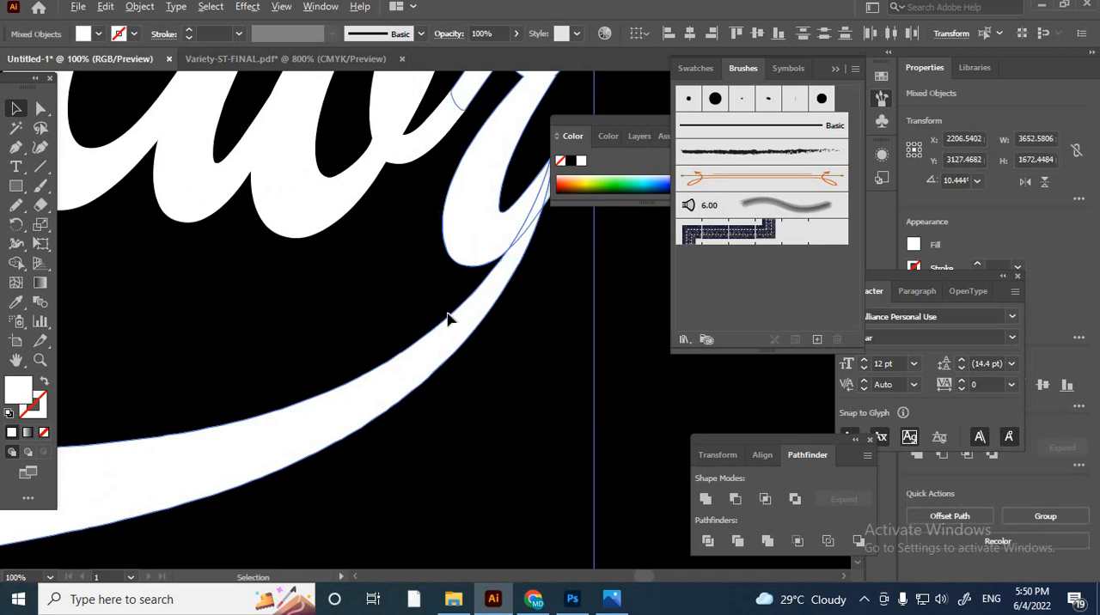
# - Trim off the r's overhanging tail and the swash's protruding tip with the Shape Builder tool so both meet in a clean point
pyautogui.scroll(-3, 450, 319)
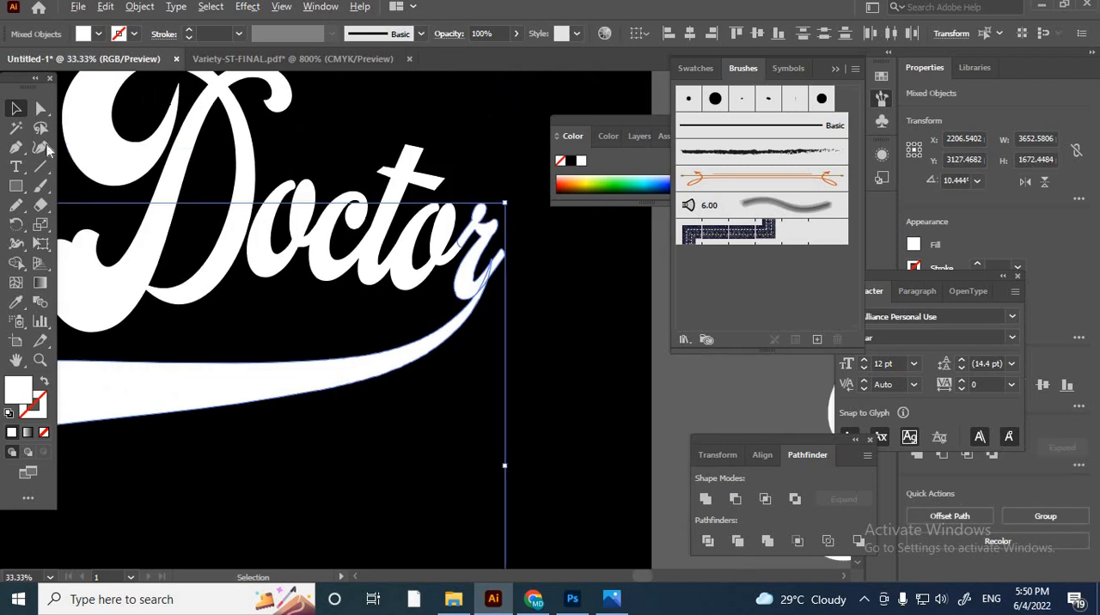
pyautogui.click(19, 268)
pyautogui.scroll(6, 522, 243)
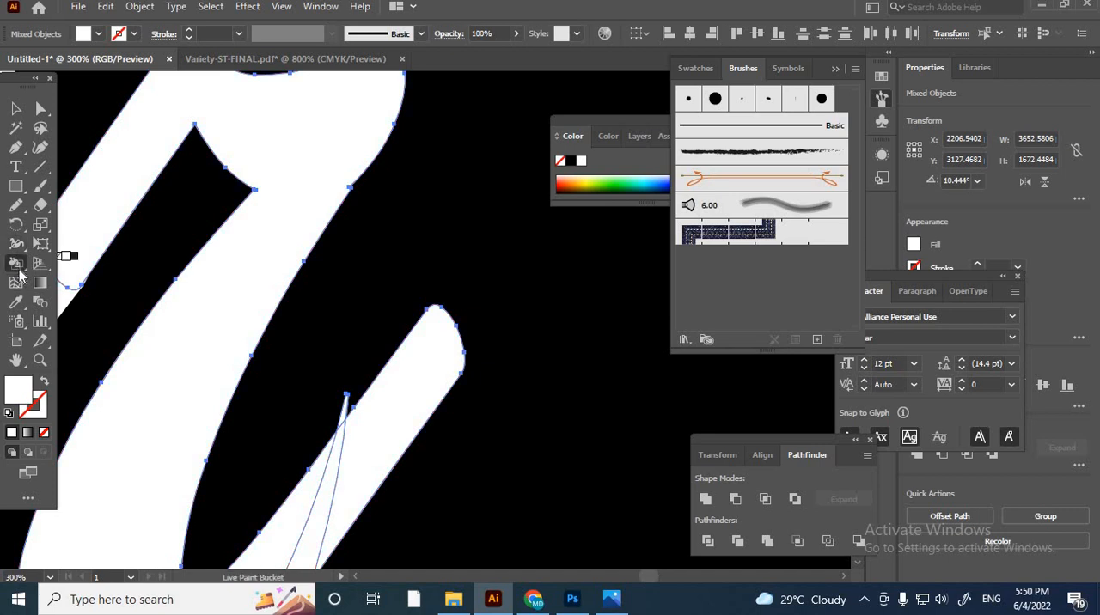
pyautogui.moveTo(19, 273); pyautogui.dragTo(53, 260)
pyautogui.keyDown('alt'); pyautogui.click(388, 428); pyautogui.keyUp('alt')
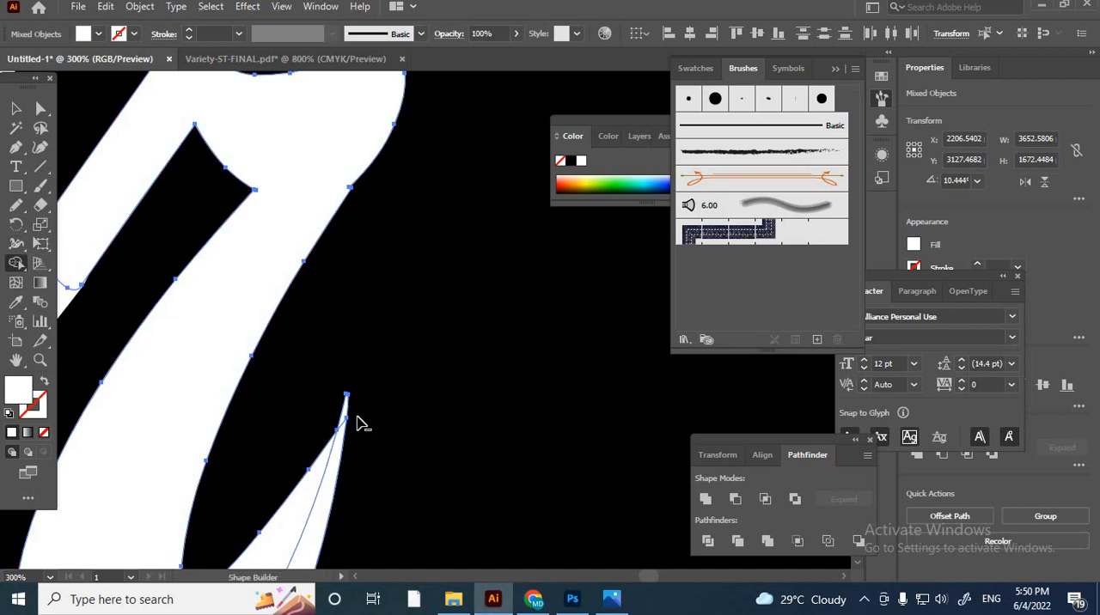
pyautogui.scroll(3, 363, 423)
pyautogui.keyDown('alt'); pyautogui.click(320, 378); pyautogui.keyUp('alt')
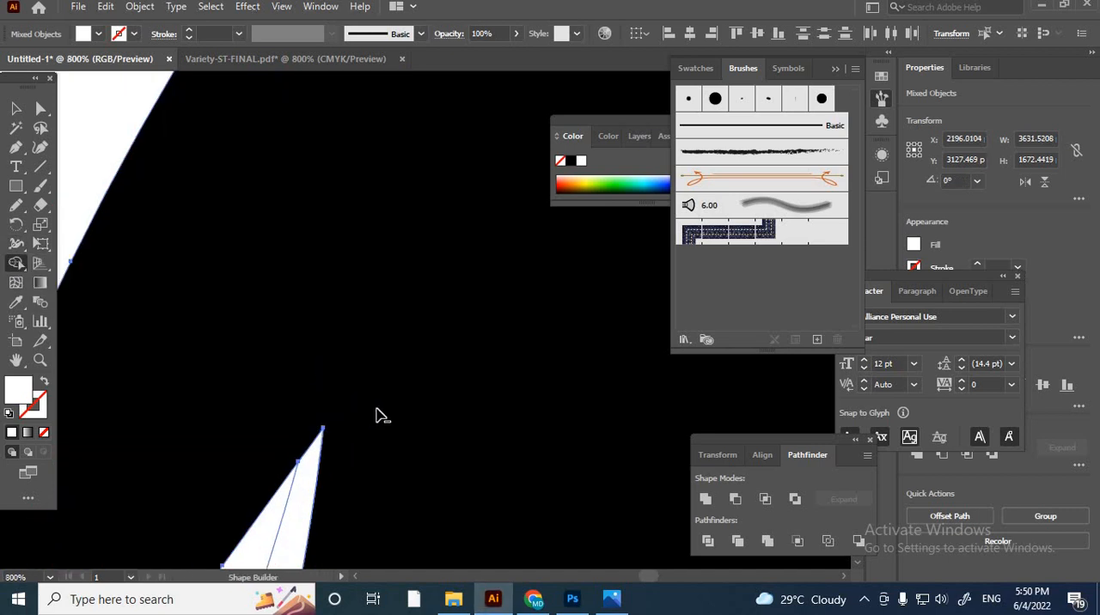
pyautogui.scroll(-5, 382, 416)
pyautogui.scroll(3, 404, 481)
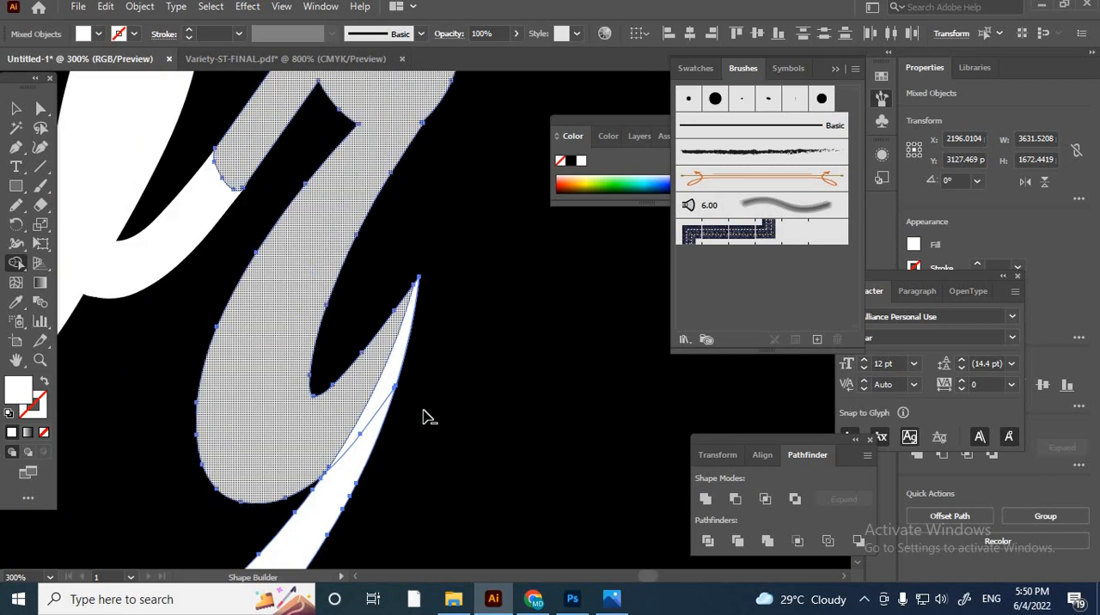
pyautogui.scroll(-5, 424, 417)
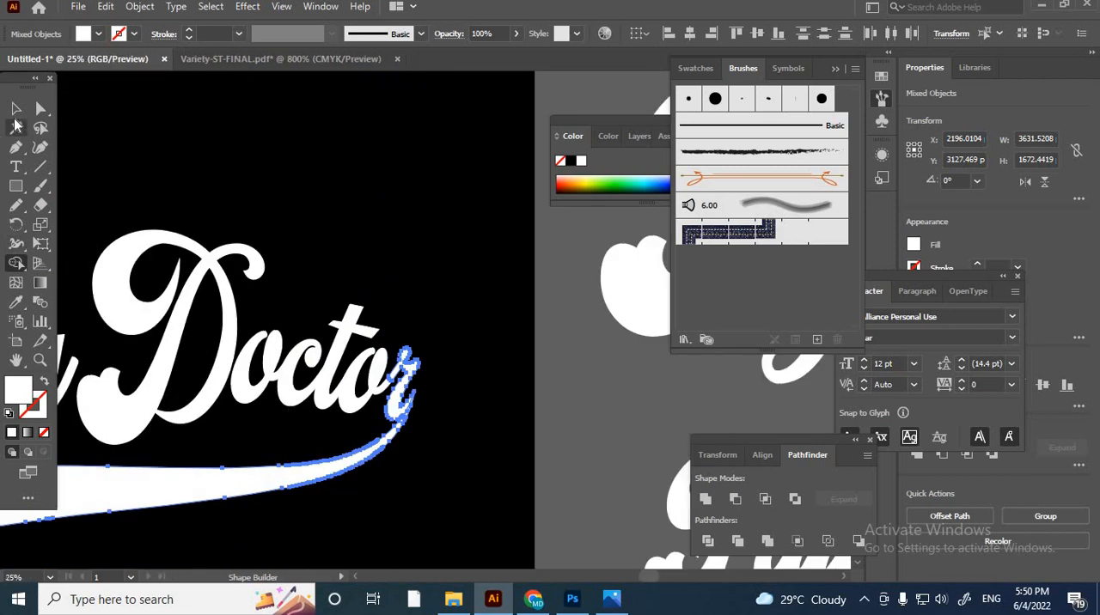
pyautogui.click(16, 108)
pyautogui.click(502, 389)
# - Select the F, y and g of Flying, whose tails overlap the swash
pyautogui.scroll(-1, 479, 423)
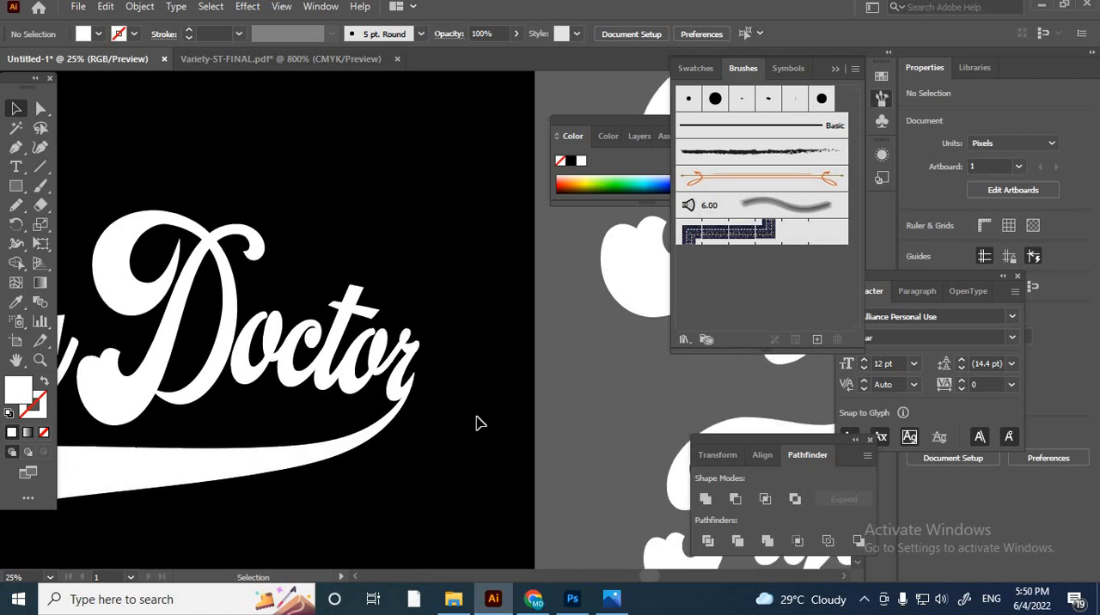
pyautogui.scroll(-3, 460, 391)
pyautogui.scroll(2, 335, 423)
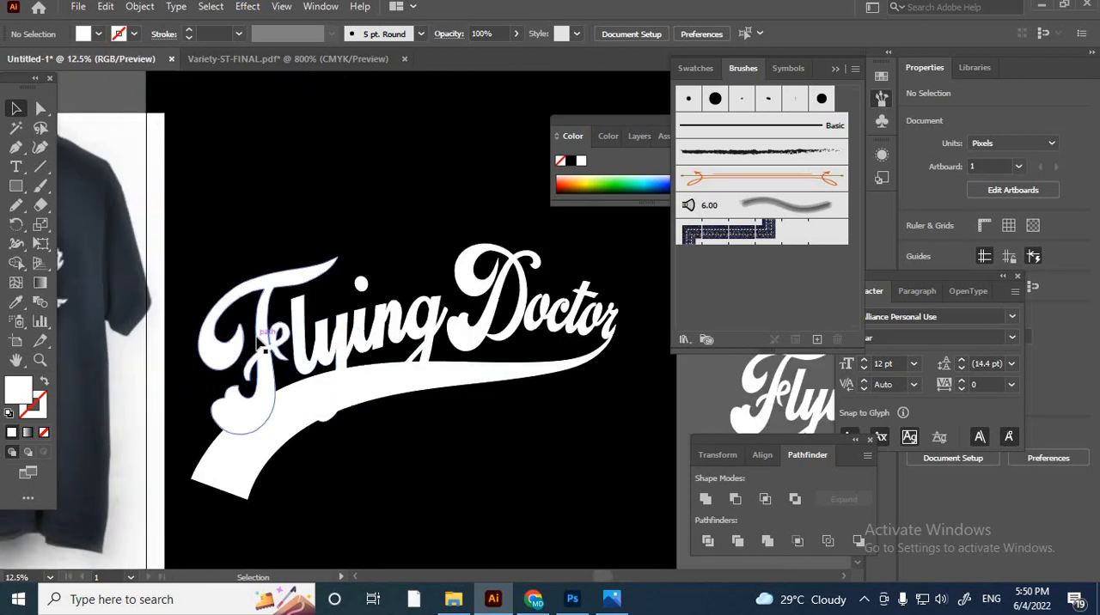
pyautogui.click(305, 391)
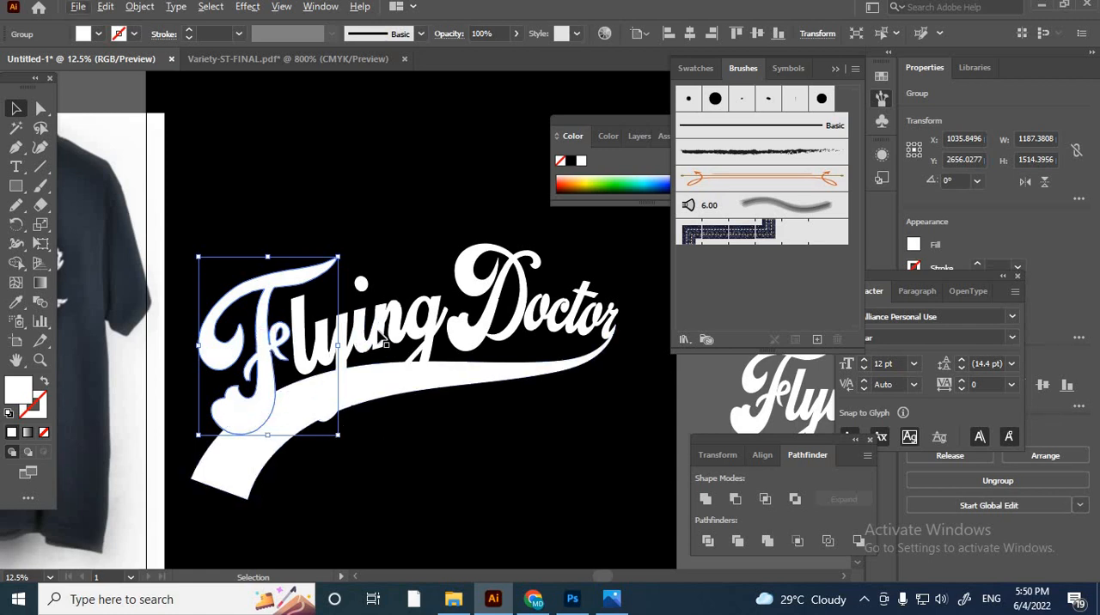
pyautogui.click(386, 478)
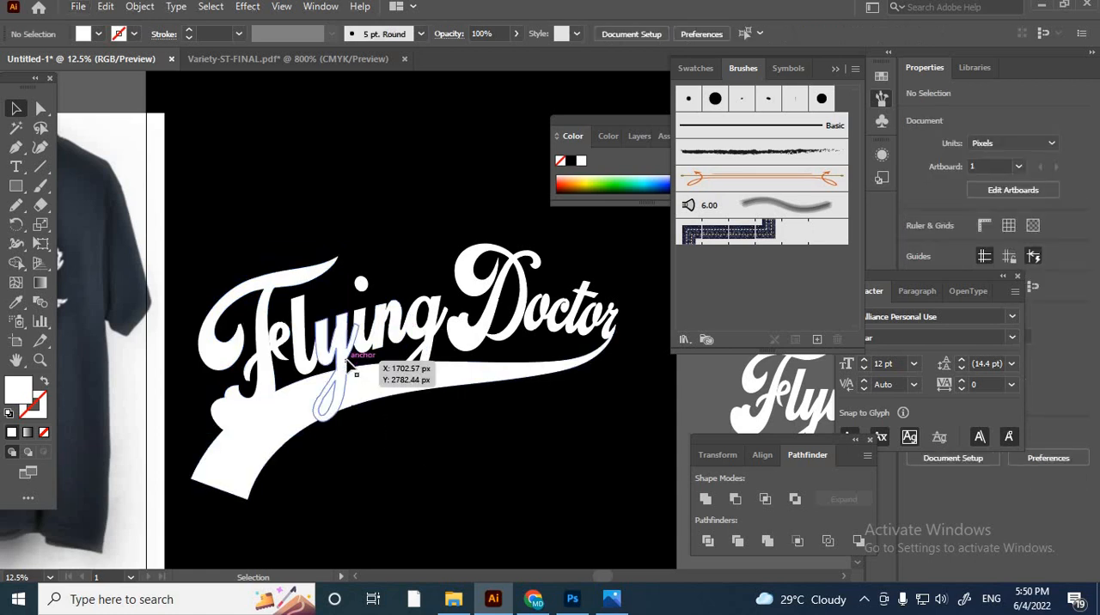
pyautogui.click(272, 397)
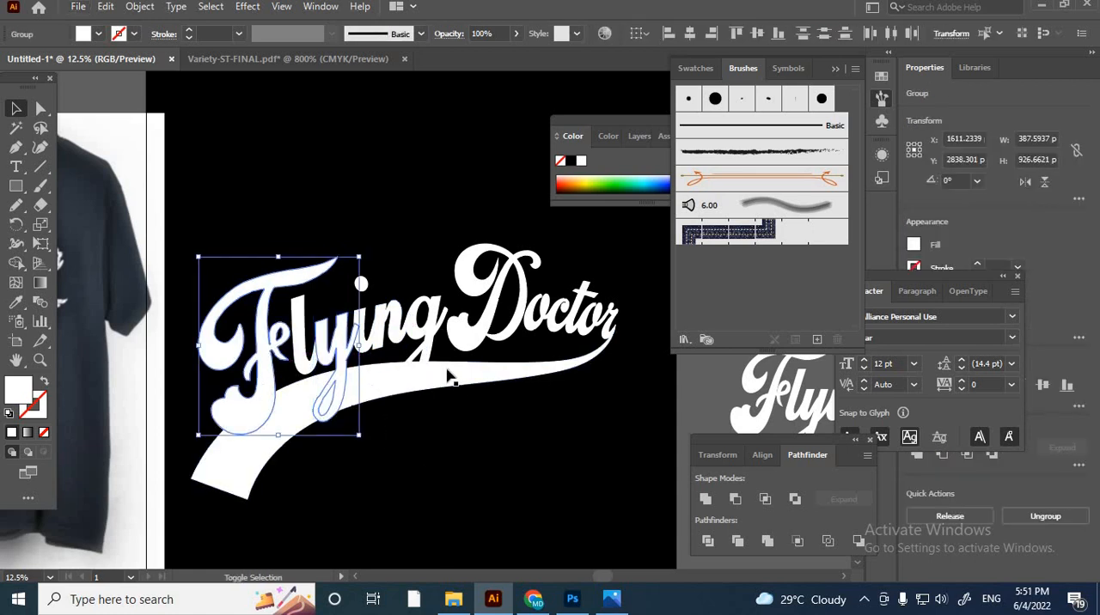
pyautogui.keyDown('shift'); pyautogui.click(447, 375); pyautogui.keyUp('shift')
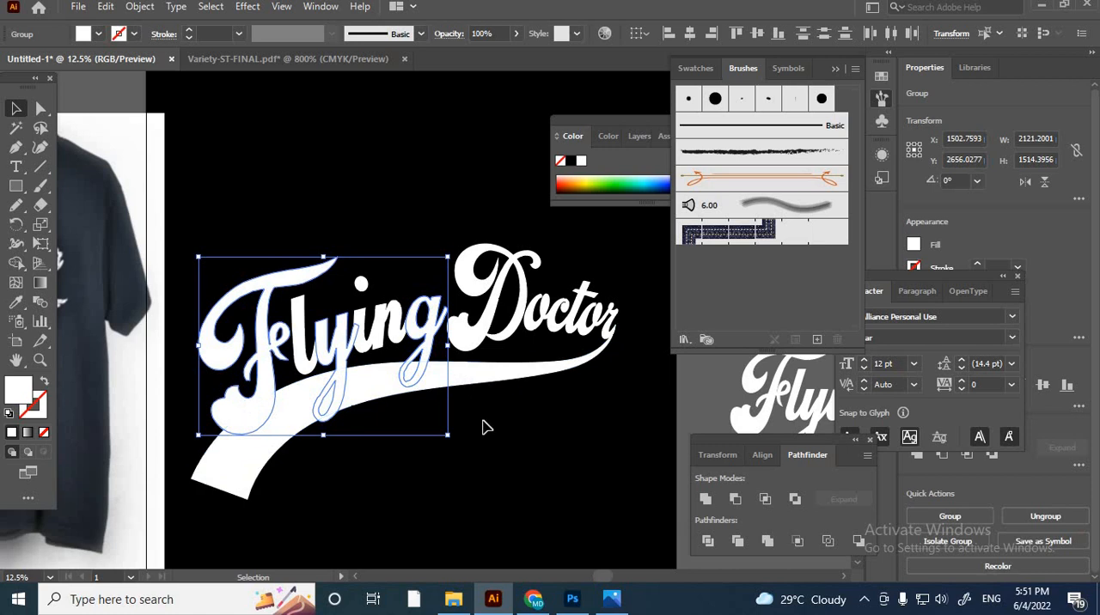
# - Offset the paths of the selected F, y and g by 25 px with round joins
pyautogui.click(139, 7)
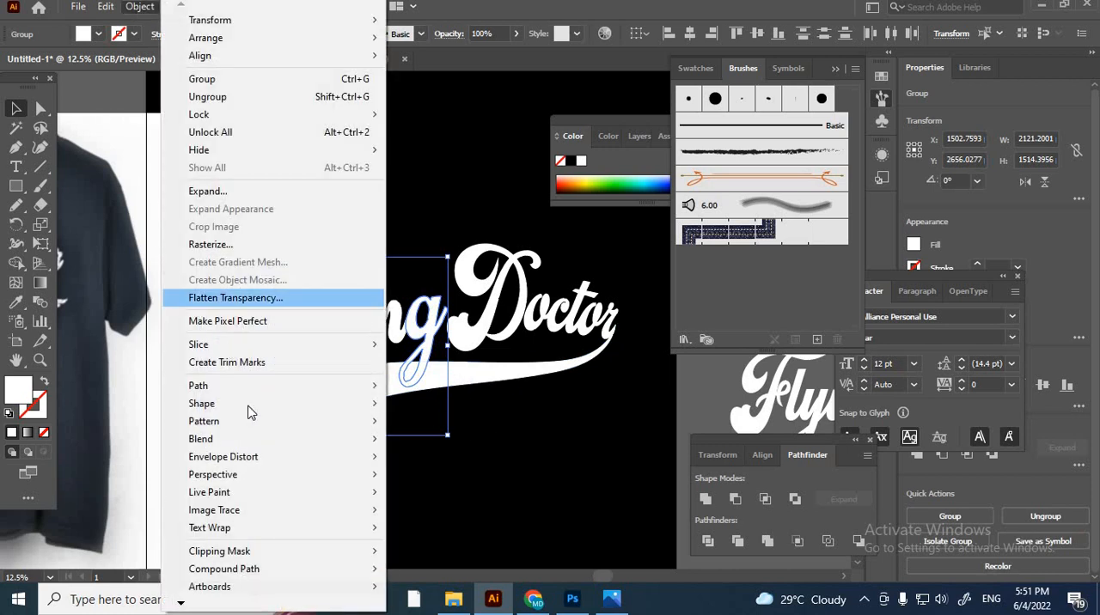
pyautogui.moveTo(226, 386)
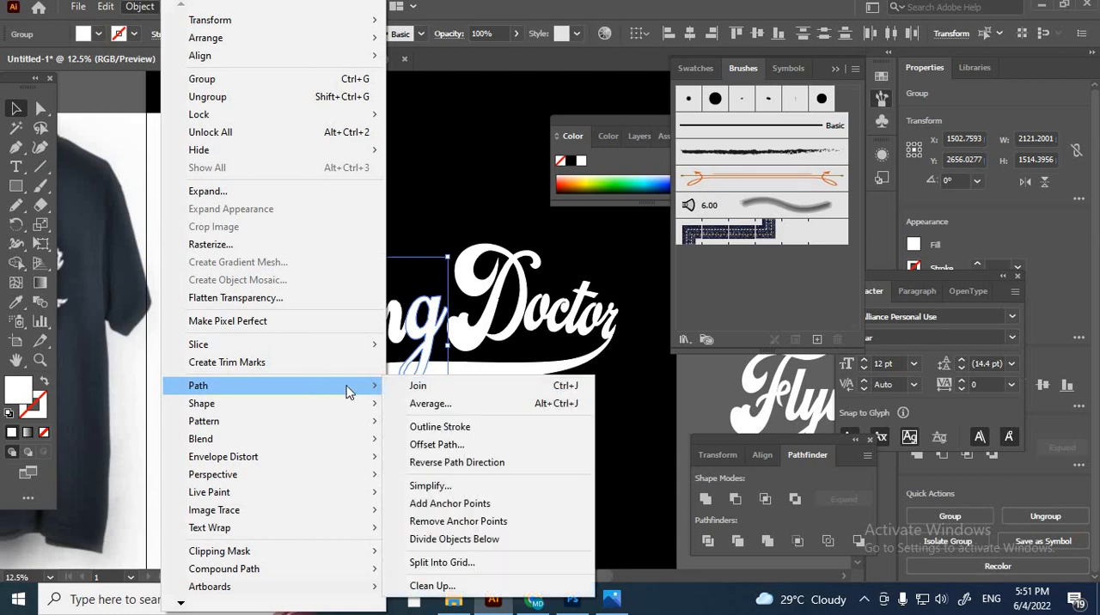
pyautogui.click(436, 444)
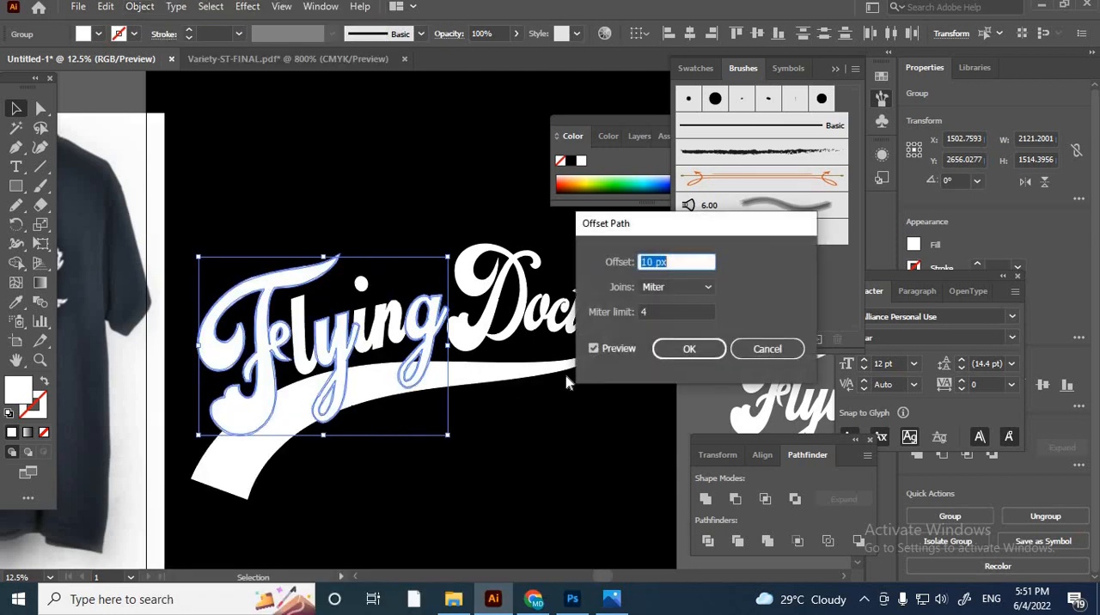
pyautogui.click(664, 293)
pyautogui.click(662, 316)
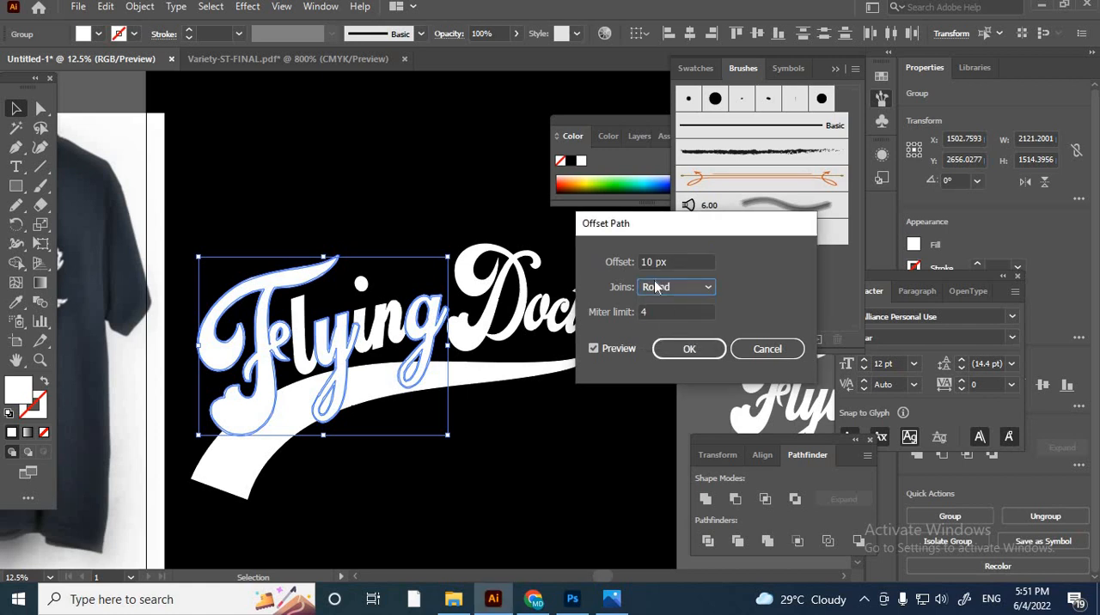
pyautogui.scroll(6, 647, 267)
pyautogui.scroll(-2, 648, 269)
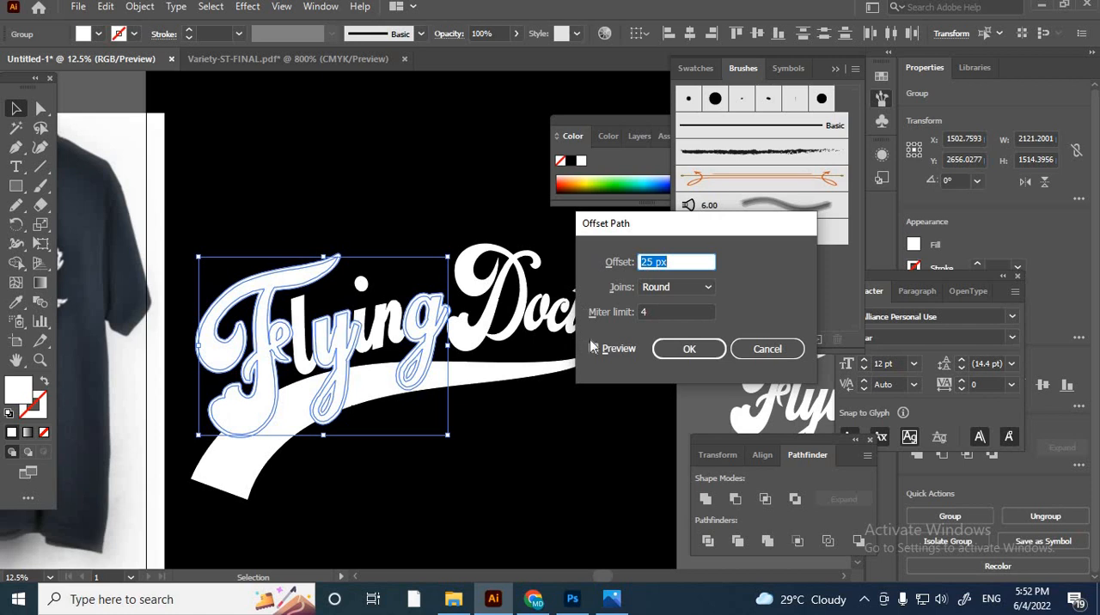
pyautogui.click(681, 350)
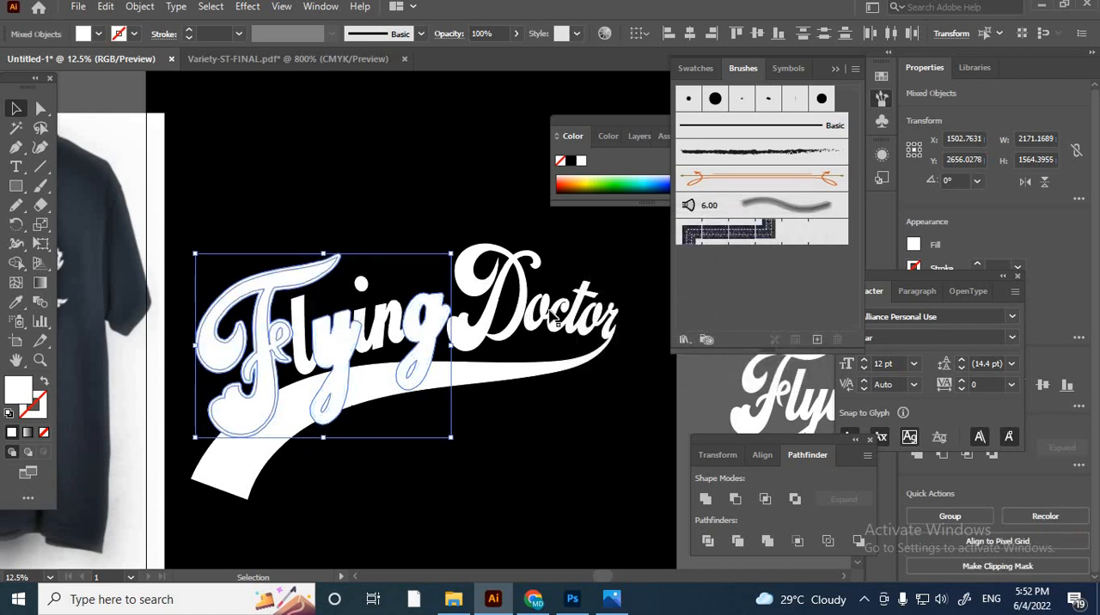
# - Copy the offset F, y and g and take the offset outlines off the artwork, keeping the original letters
pyautogui.press('a')
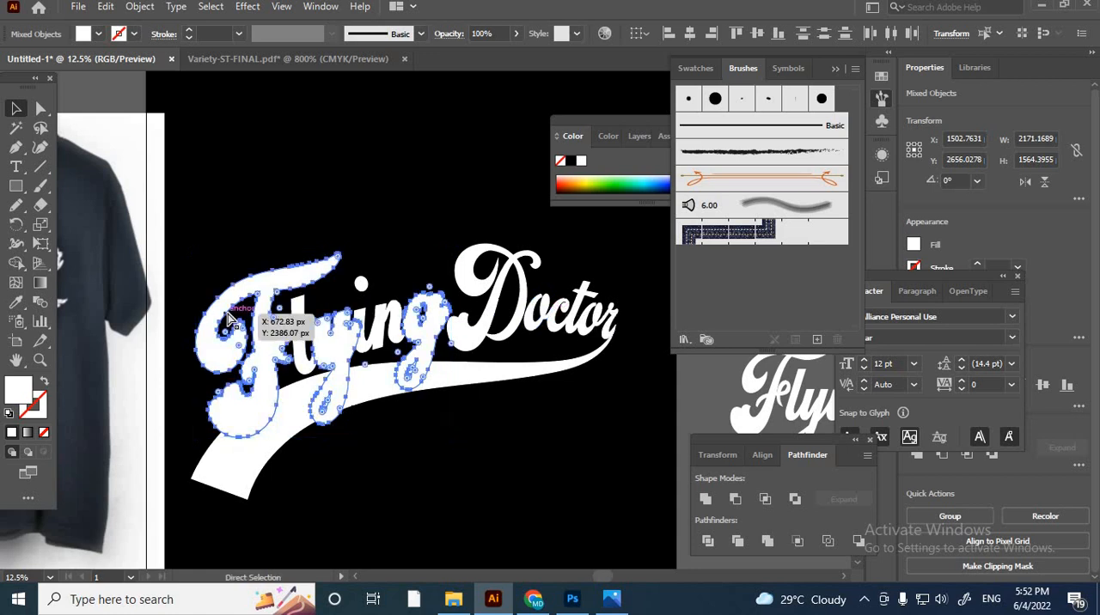
pyautogui.hotkey('ctrl', 'shift', 'a')
pyautogui.press('v')
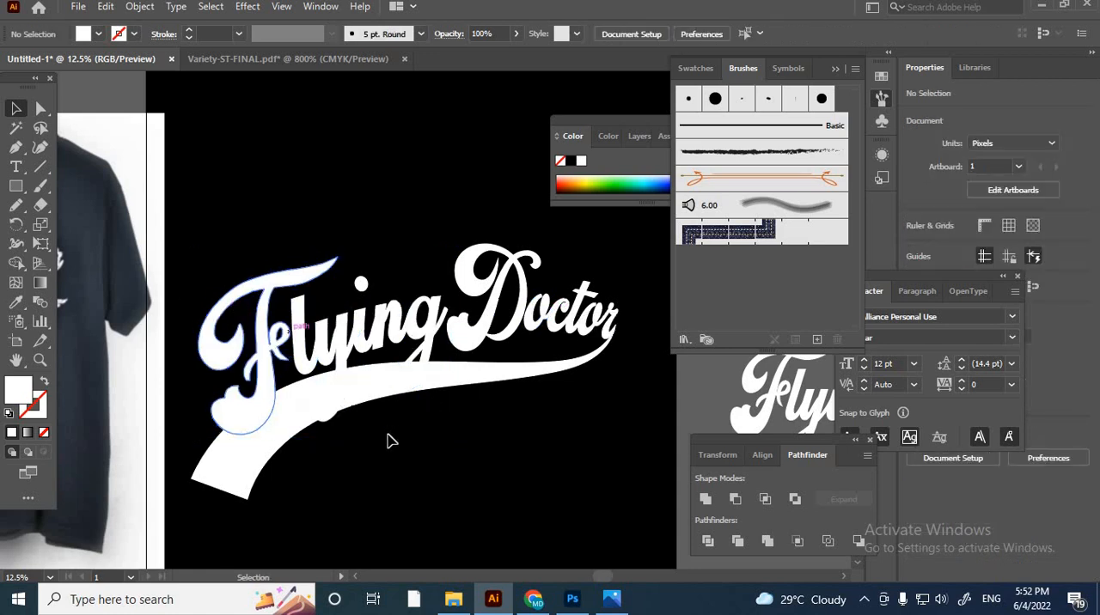
# - Create an opacity mask on the white swash and turn off its clipping
pyautogui.click(275, 436)
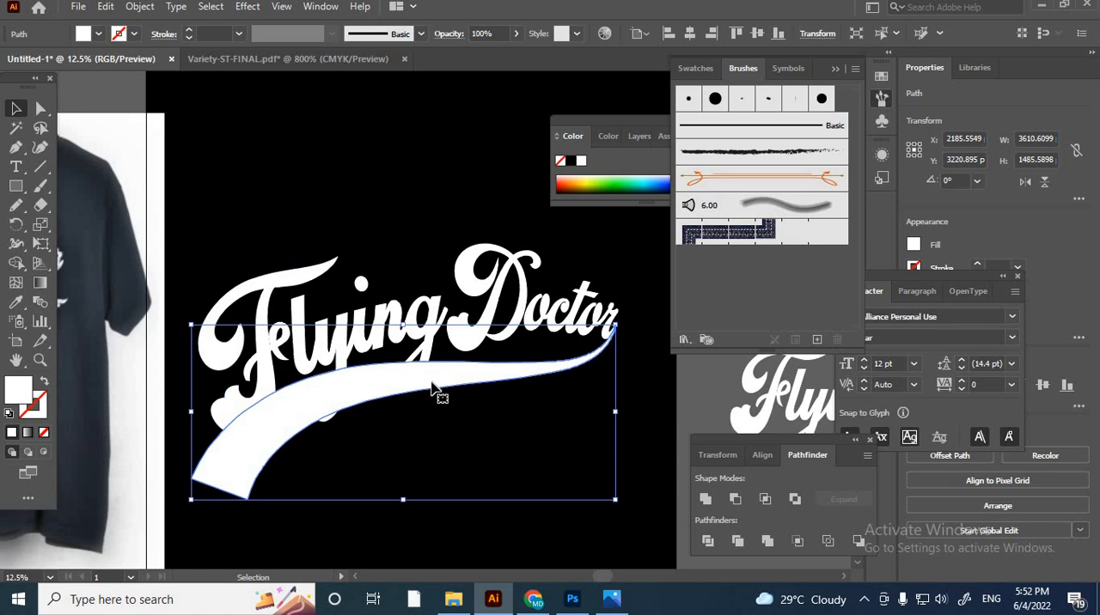
pyautogui.click(486, 390)
pyautogui.click(484, 383)
pyautogui.click(316, 9)
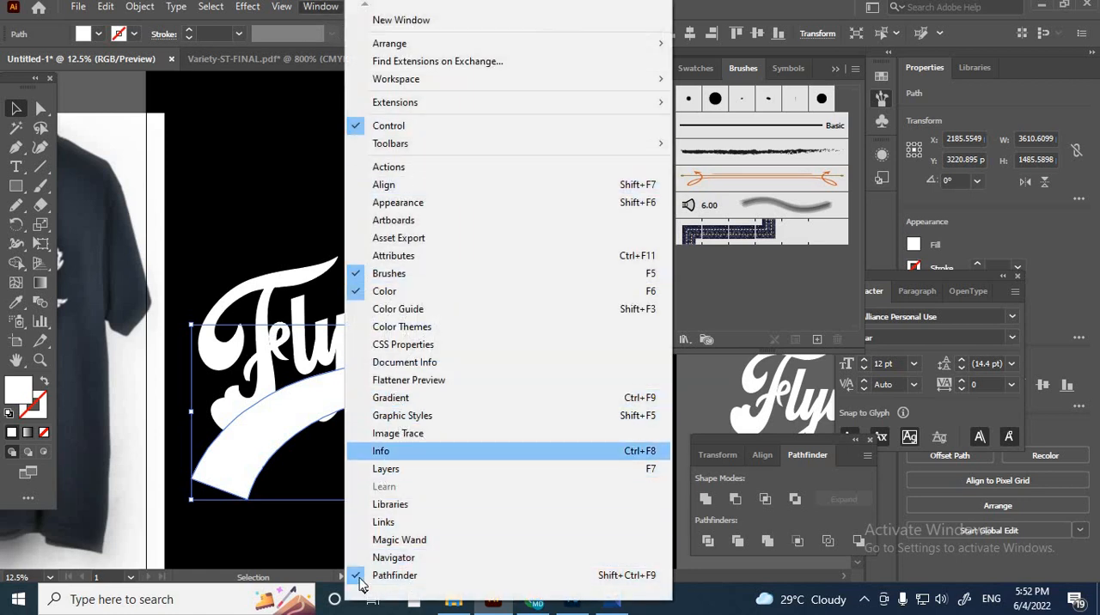
pyautogui.moveTo(364, 595)
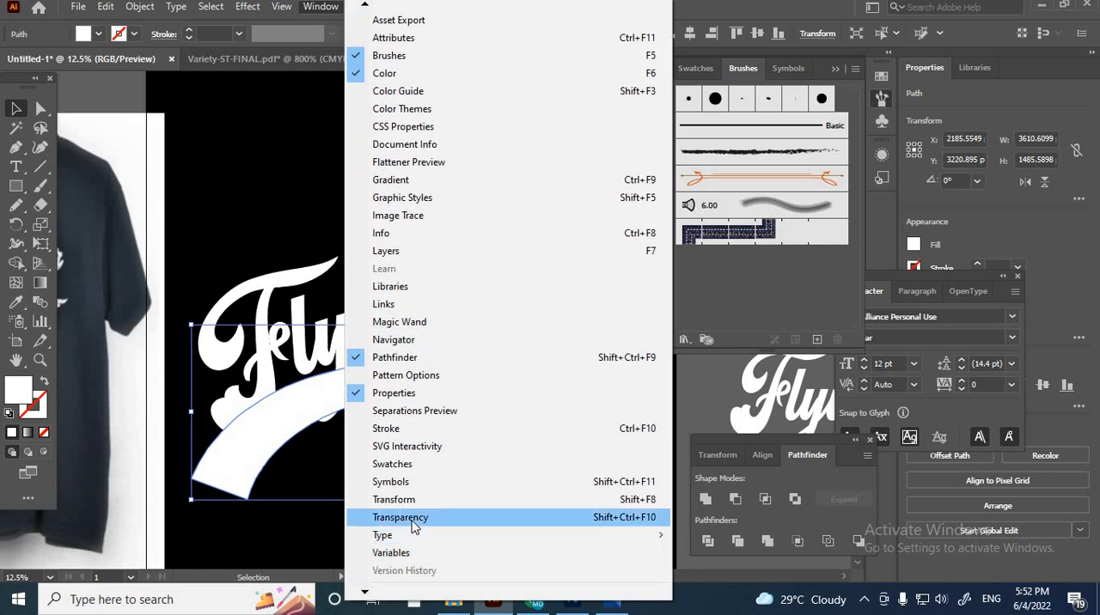
pyautogui.click(415, 519)
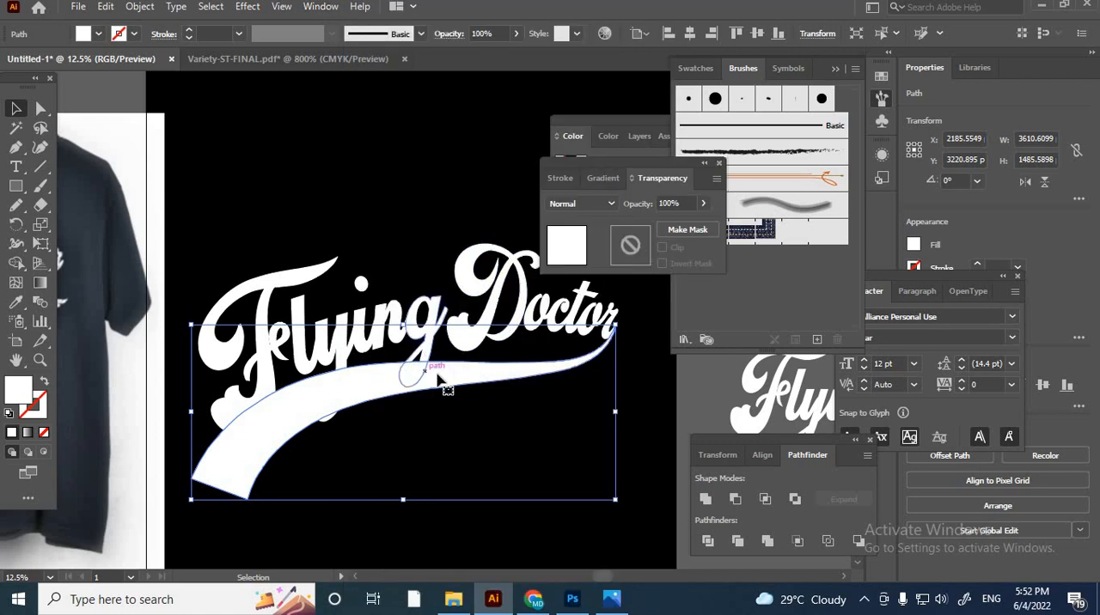
pyautogui.doubleClick(630, 249)
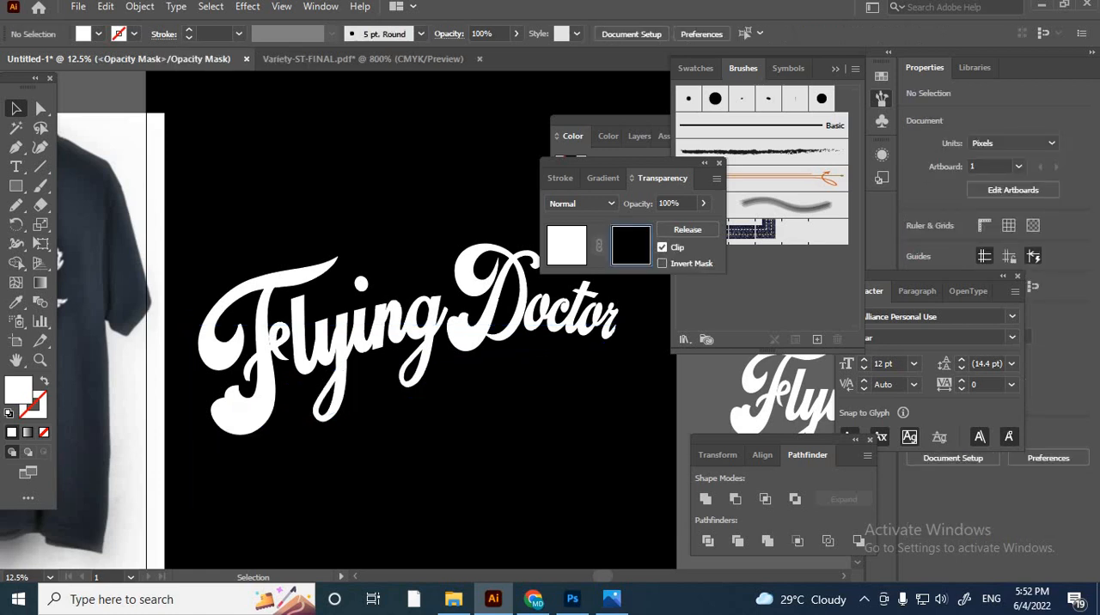
pyautogui.click(662, 249)
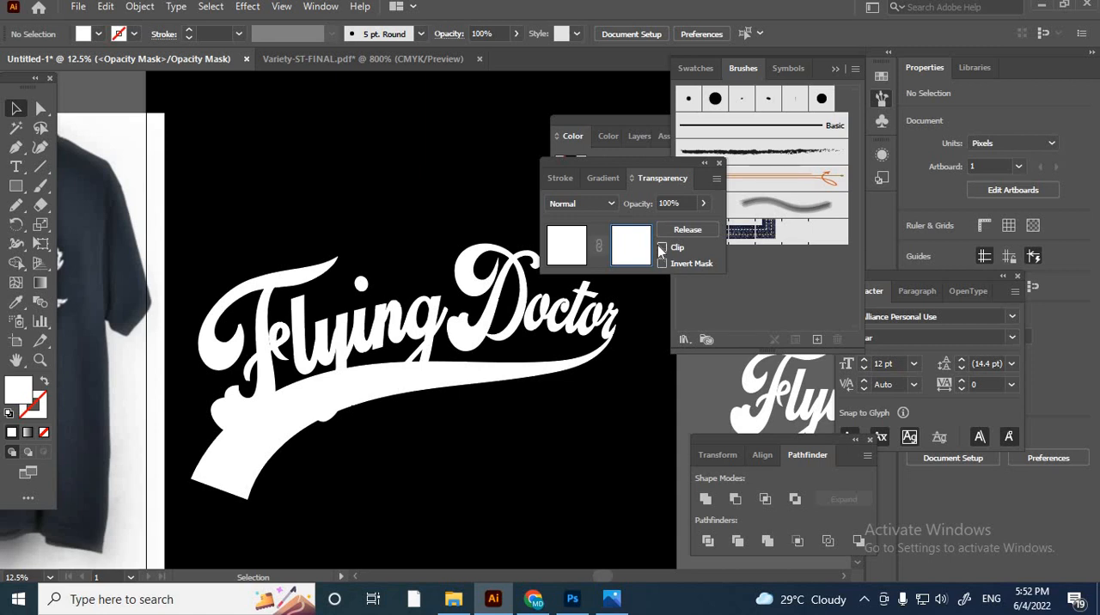
# - Paste the offset F, y and g in place inside the mask, fill them black, and return to the artwork
pyautogui.hotkey('ctrl', 'f')
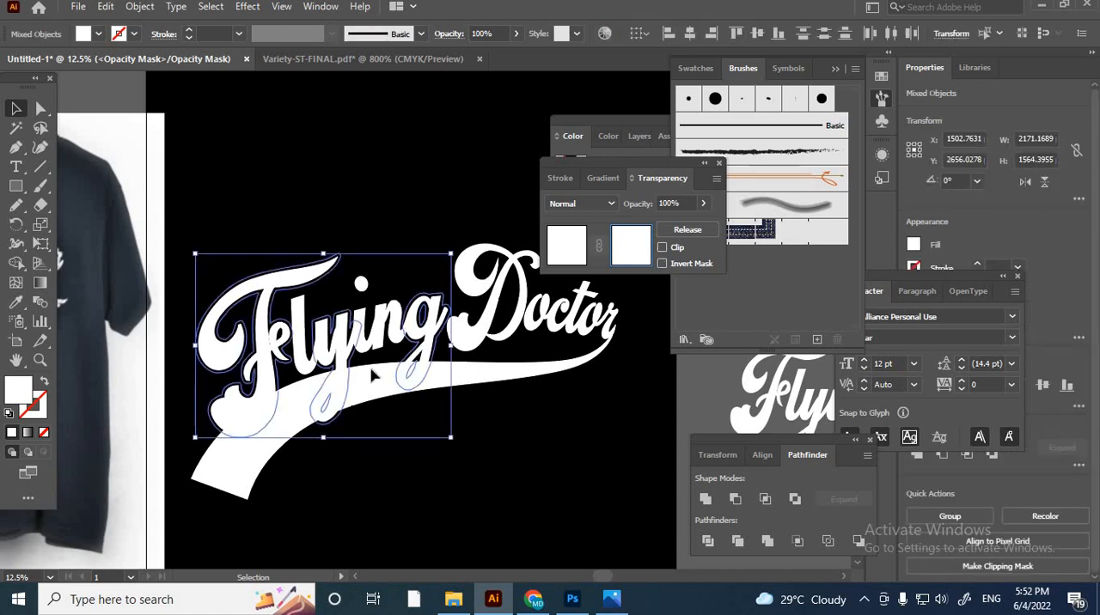
pyautogui.doubleClick(12, 401)
pyautogui.click(448, 393)
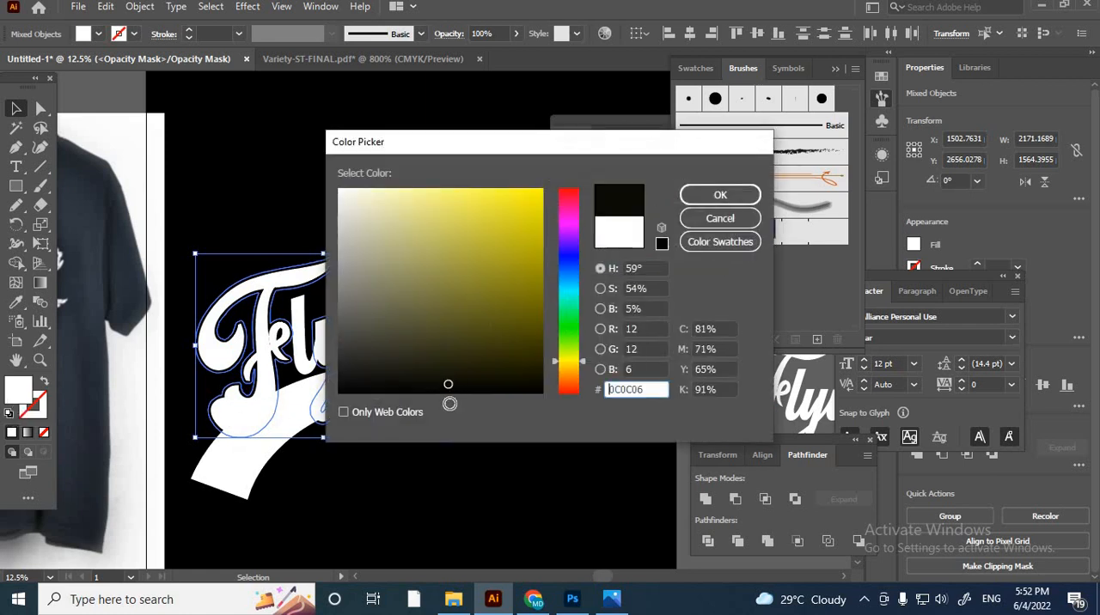
pyautogui.click(719, 196)
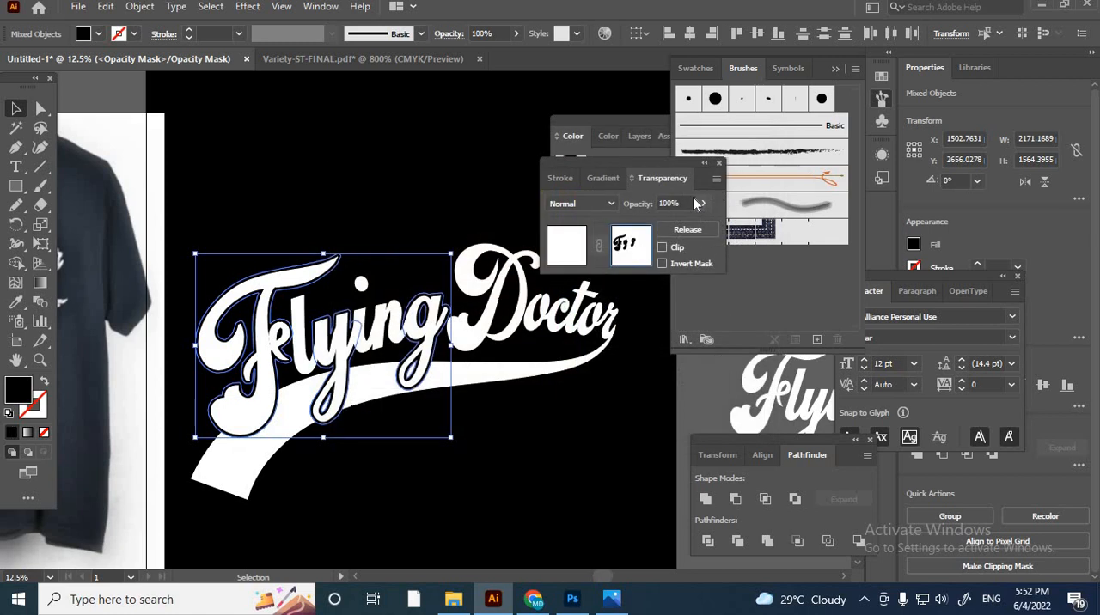
pyautogui.click(567, 254)
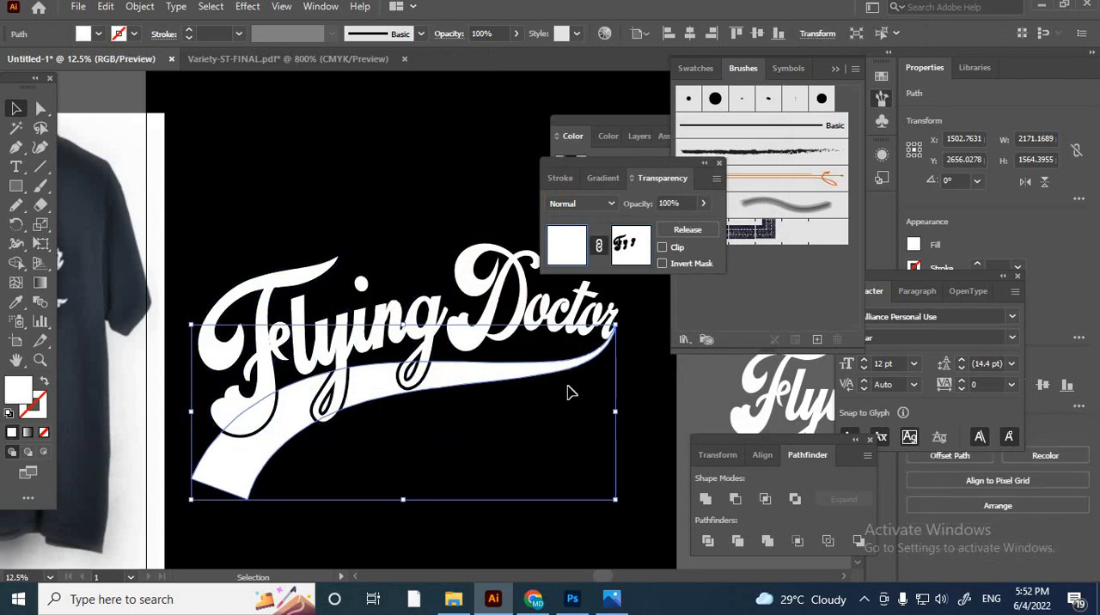
pyautogui.click(641, 438)
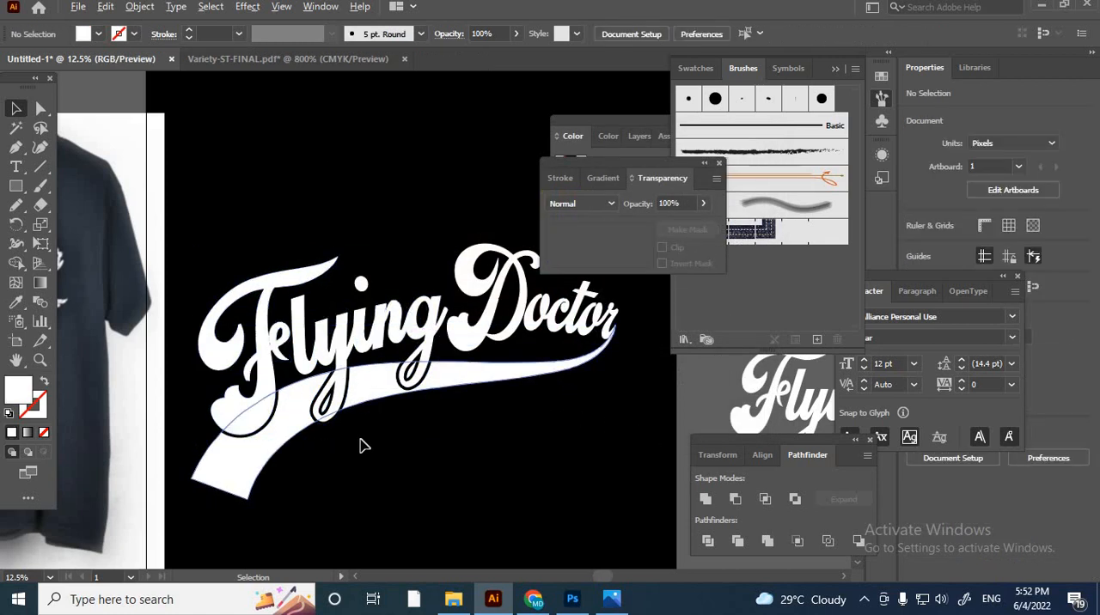
# - Examine the gaps around the letter tails on the swash and compare the swash's wide end with the T-shirt reference
pyautogui.scroll(5, 289, 378)
pyautogui.scroll(-5, 289, 378)
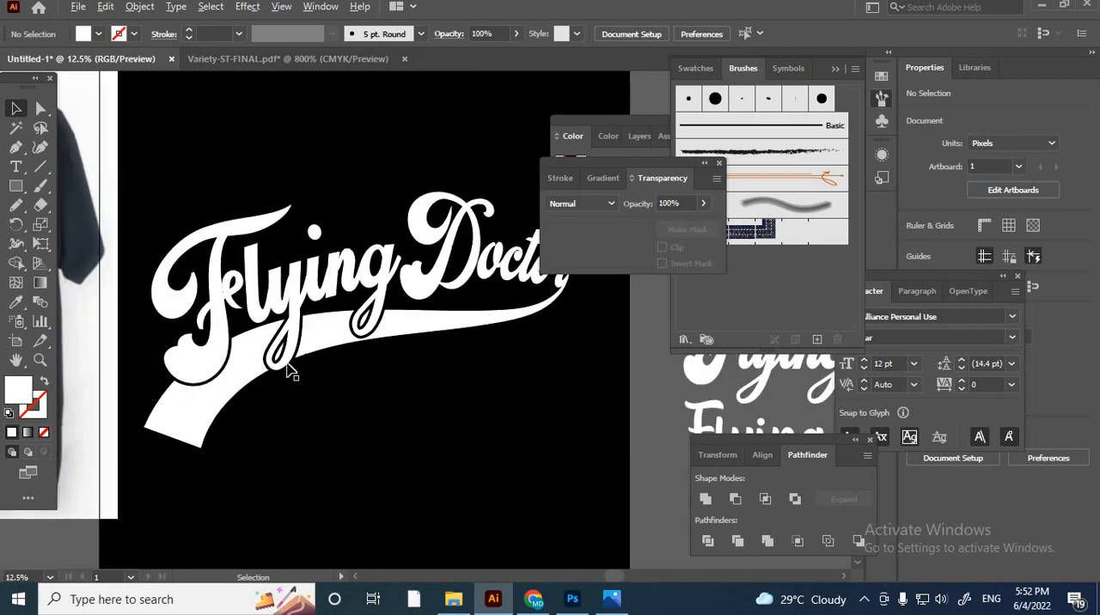
pyautogui.scroll(-2, 527, 418)
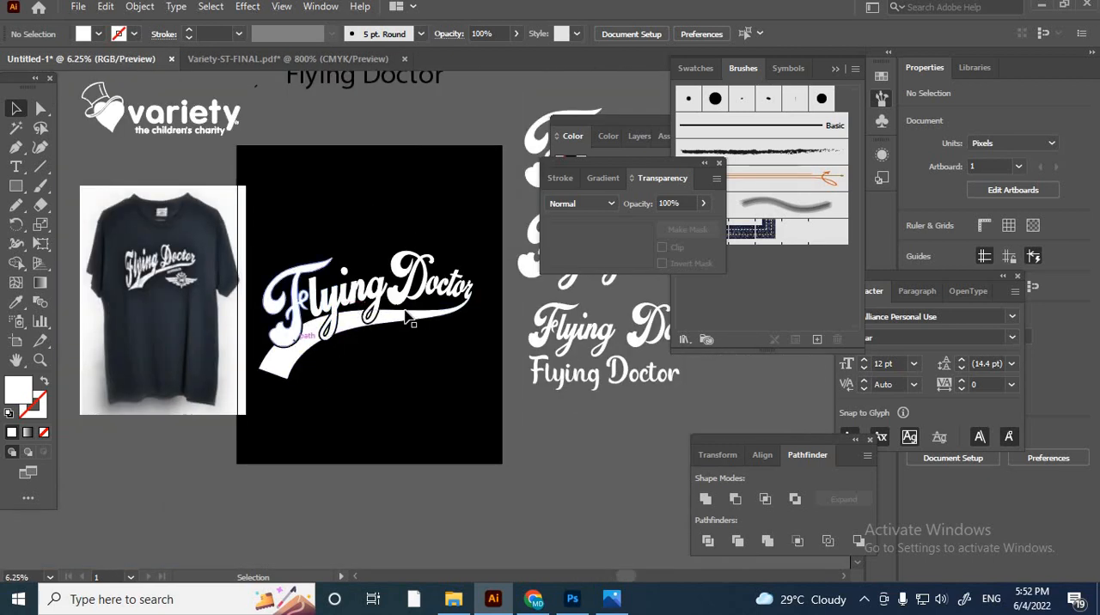
pyautogui.scroll(2, 310, 339)
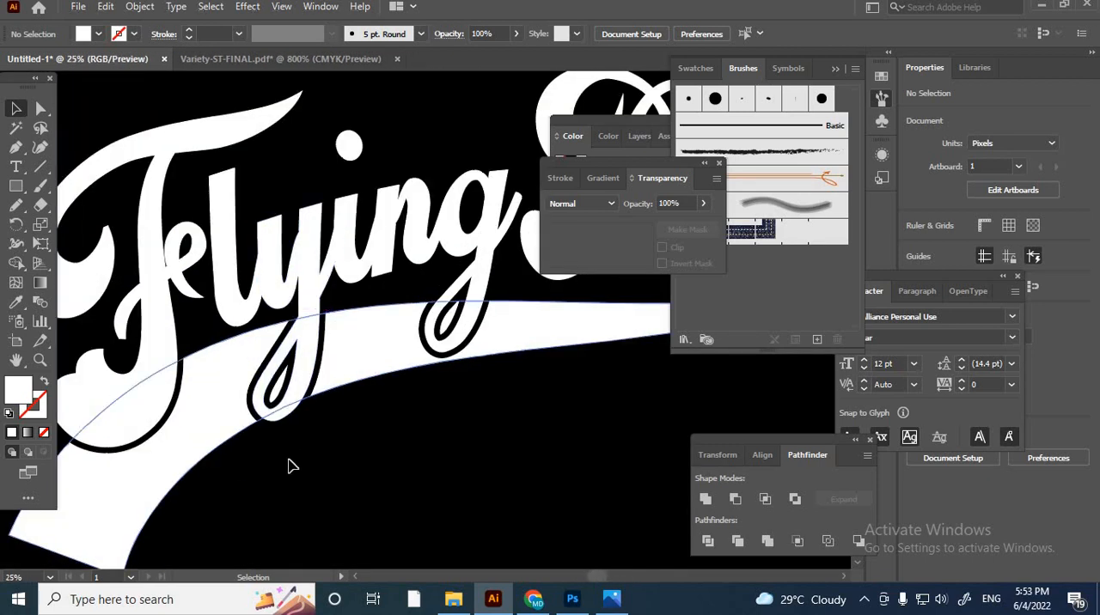
pyautogui.scroll(-1, 295, 449)
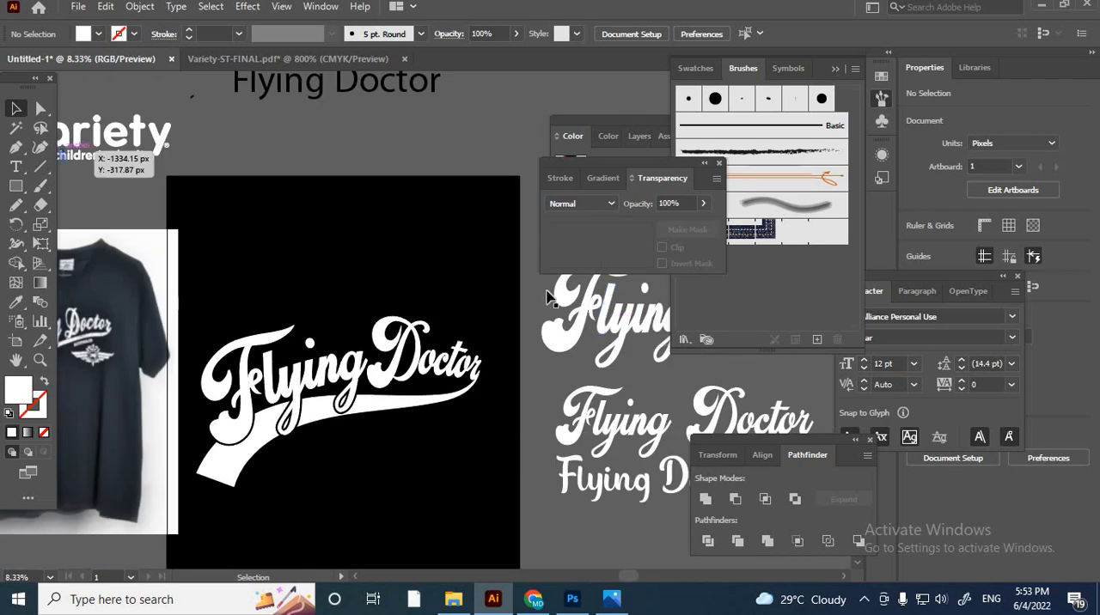
pyautogui.click(441, 425)
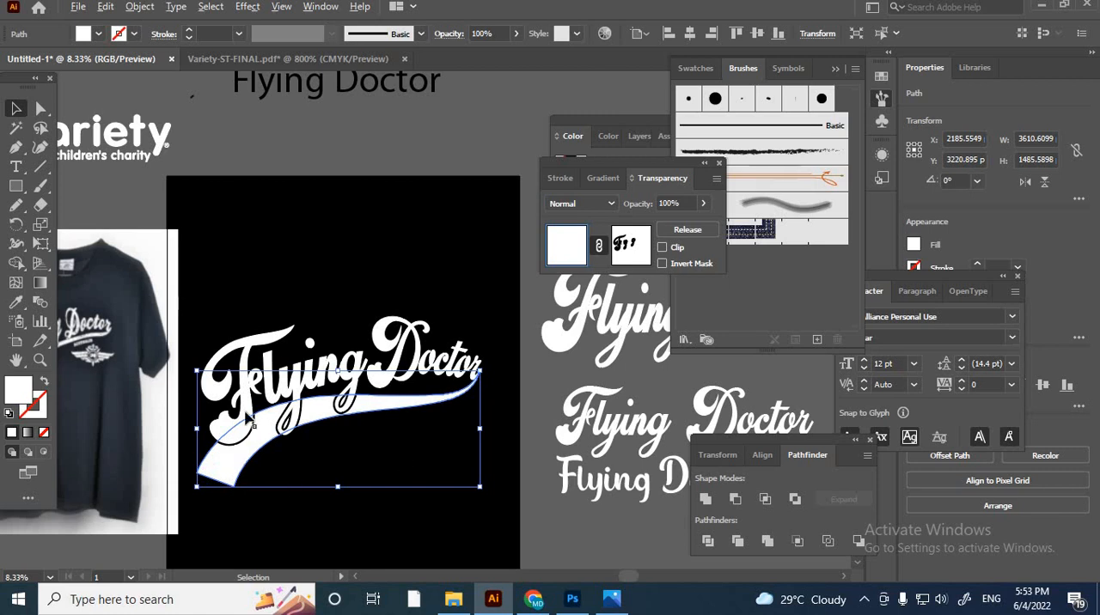
pyautogui.scroll(-1, 206, 477)
pyautogui.scroll(3, 271, 480)
pyautogui.scroll(1, 271, 480)
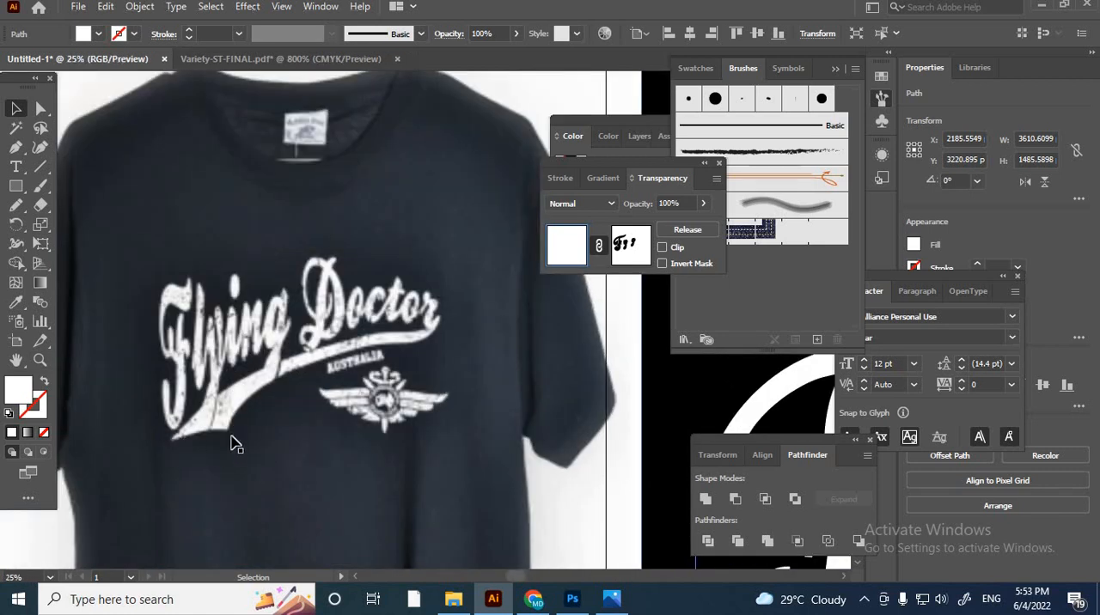
pyautogui.scroll(-4, 240, 418)
# - Erase the swash's blunt wide end into a concave curve with pointed corners, using a much larger Eraser
pyautogui.click(378, 533)
pyautogui.scroll(2, 378, 533)
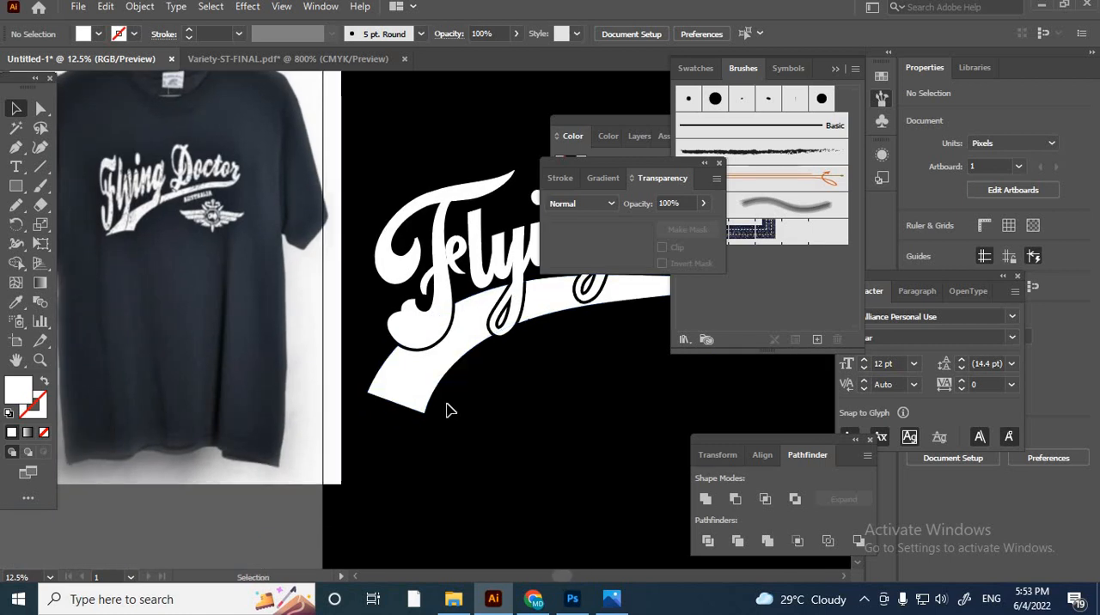
pyautogui.hotkey('shift', 'e')
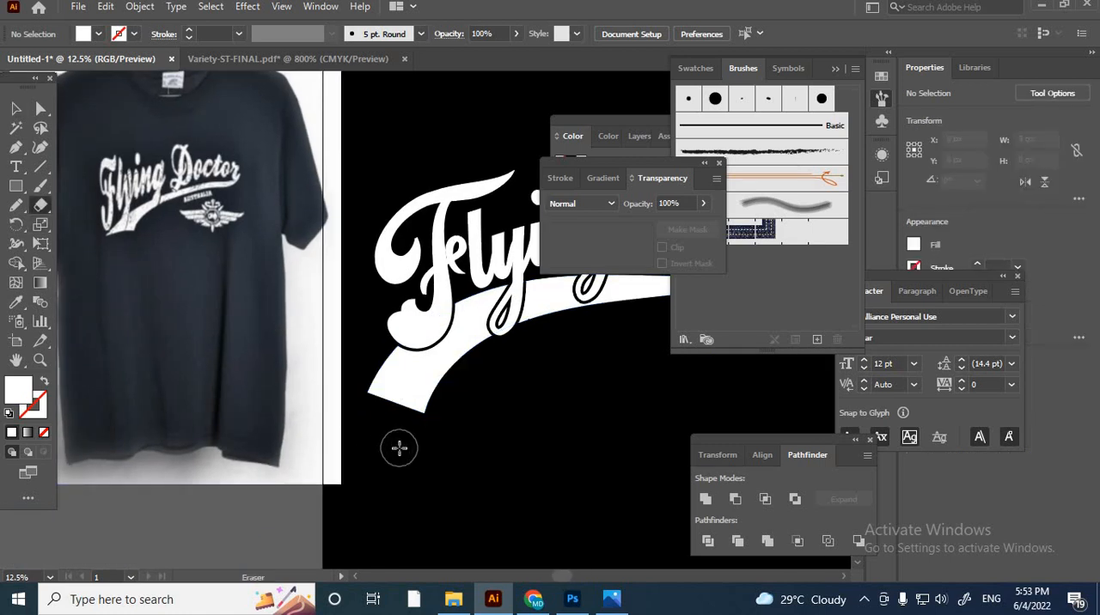
pyautogui.press(']')
pyautogui.press(']')
pyautogui.press(']')
pyautogui.press(']')
pyautogui.press(']')
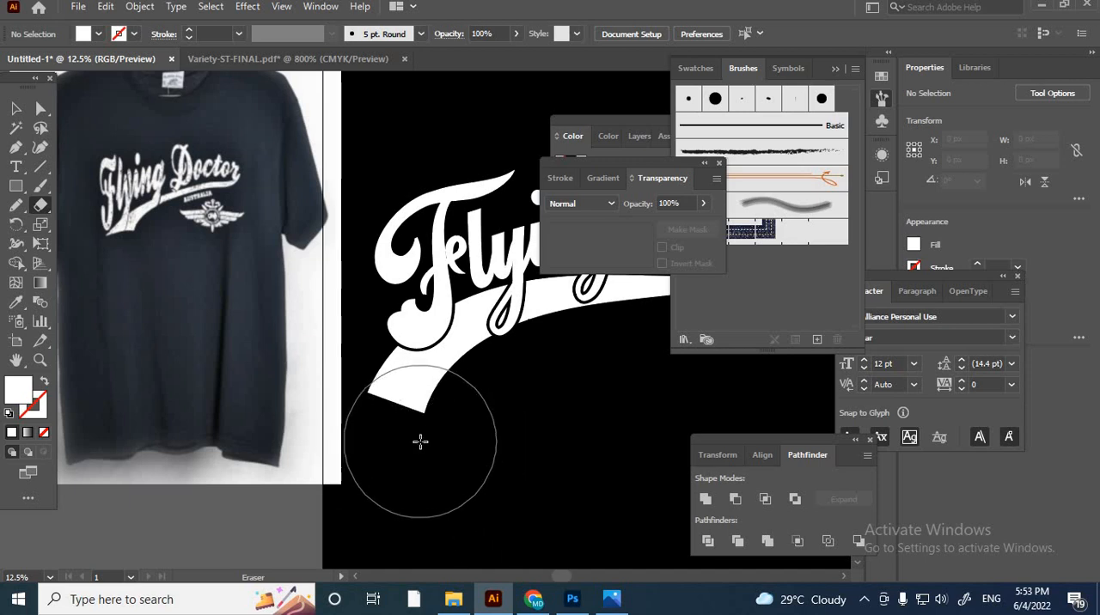
pyautogui.click(421, 444)
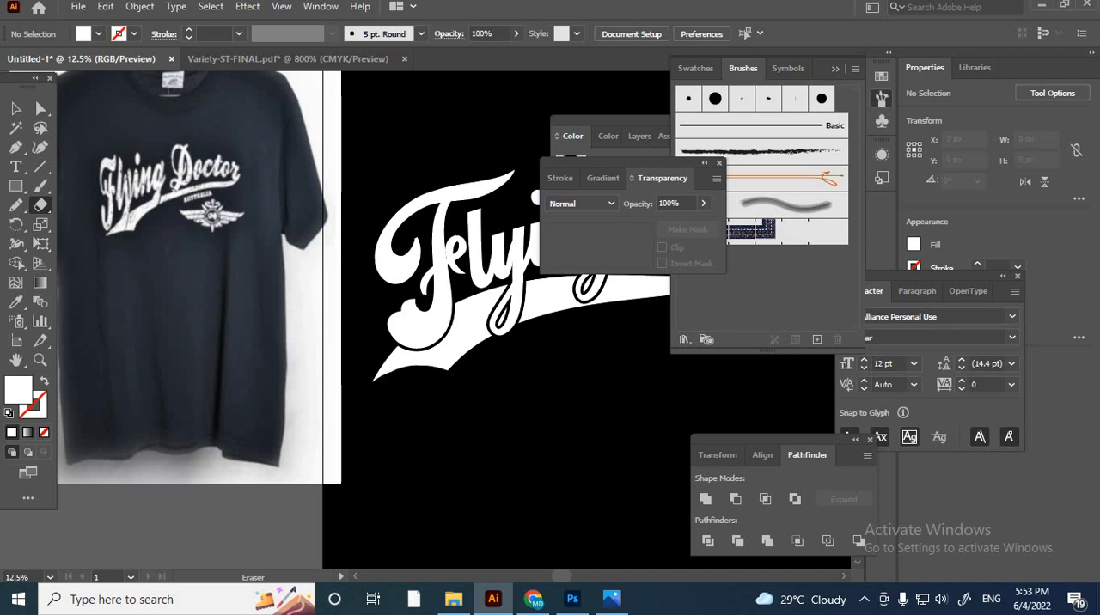
# - Compare the swash's notched wide end with the swash on the T-shirt reference
pyautogui.click(18, 110)
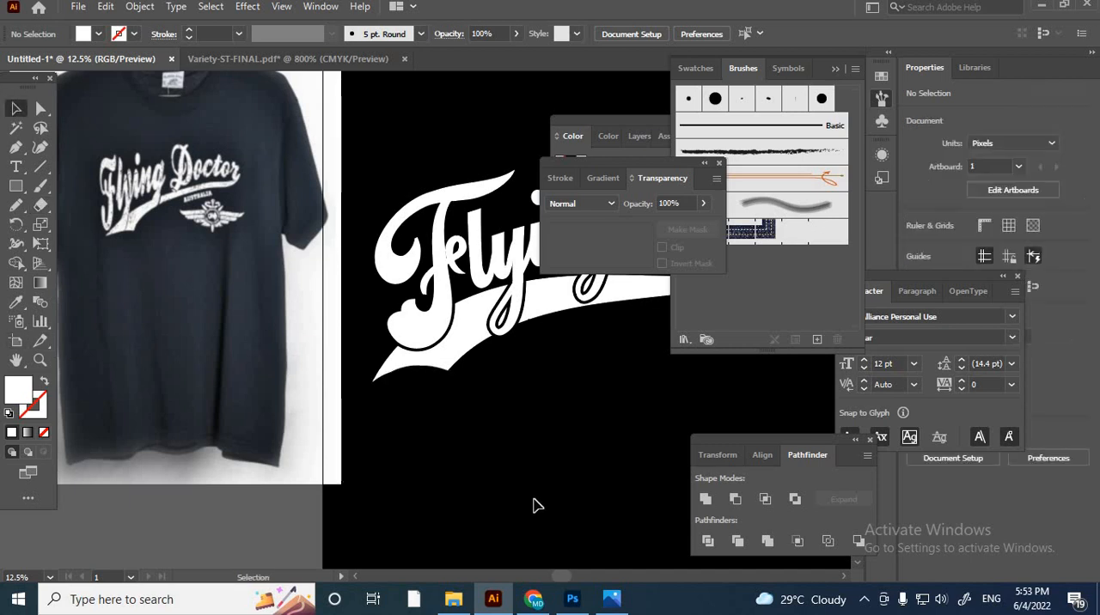
pyautogui.scroll(2, 471, 393)
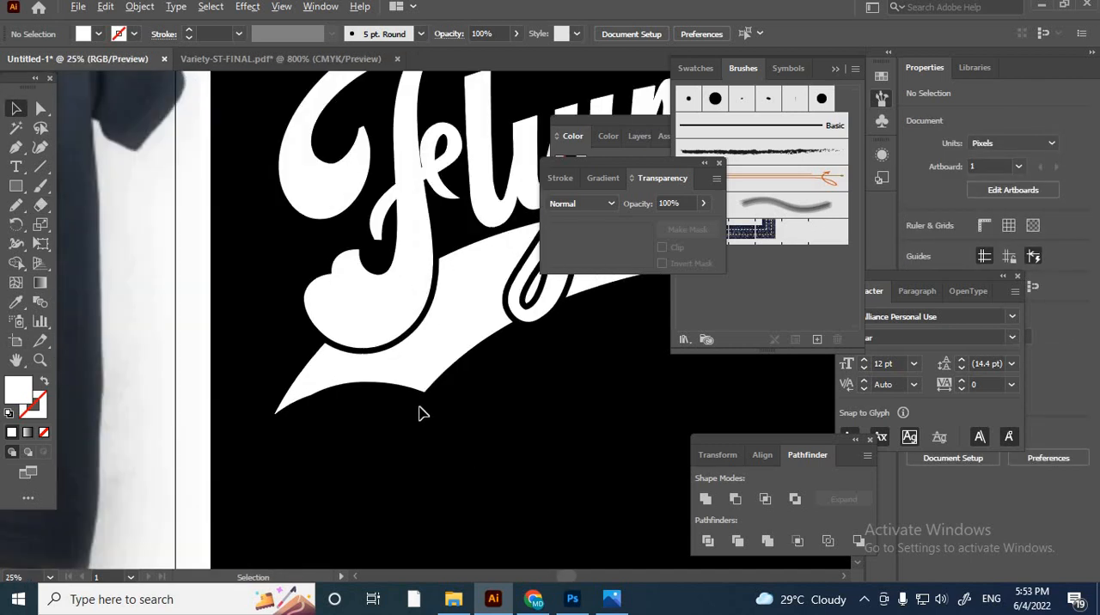
pyautogui.scroll(-3, 526, 431)
pyautogui.scroll(3, 258, 311)
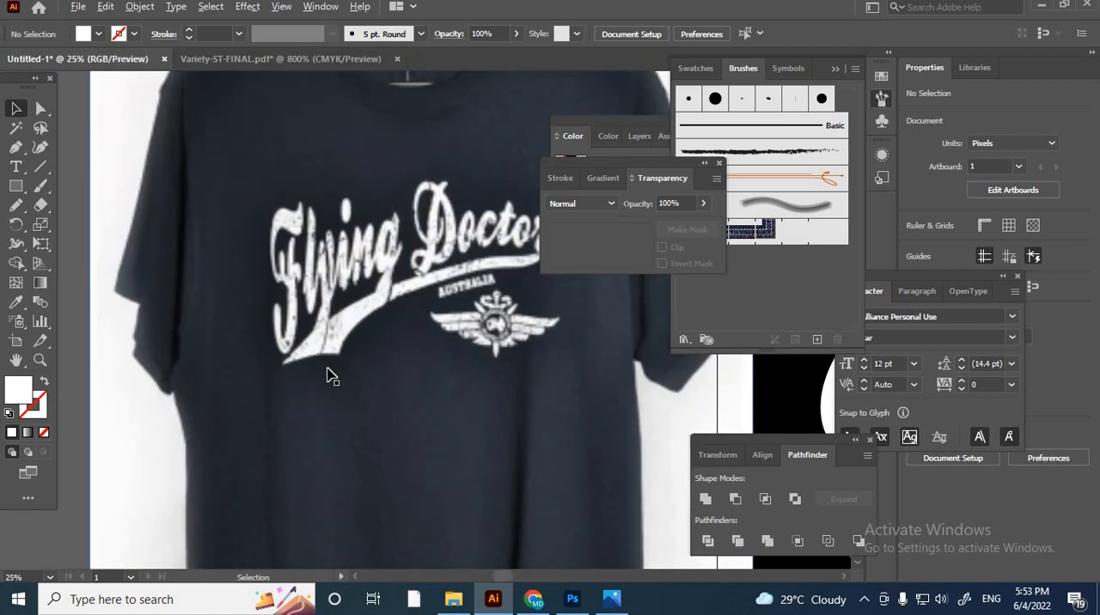
pyautogui.scroll(-2, 324, 364)
pyautogui.scroll(1, 504, 442)
# - Adjust the inner corner anchor and its handle at the swash's wide end, curving the adjoining lower edge into a flared point
pyautogui.click(40, 108)
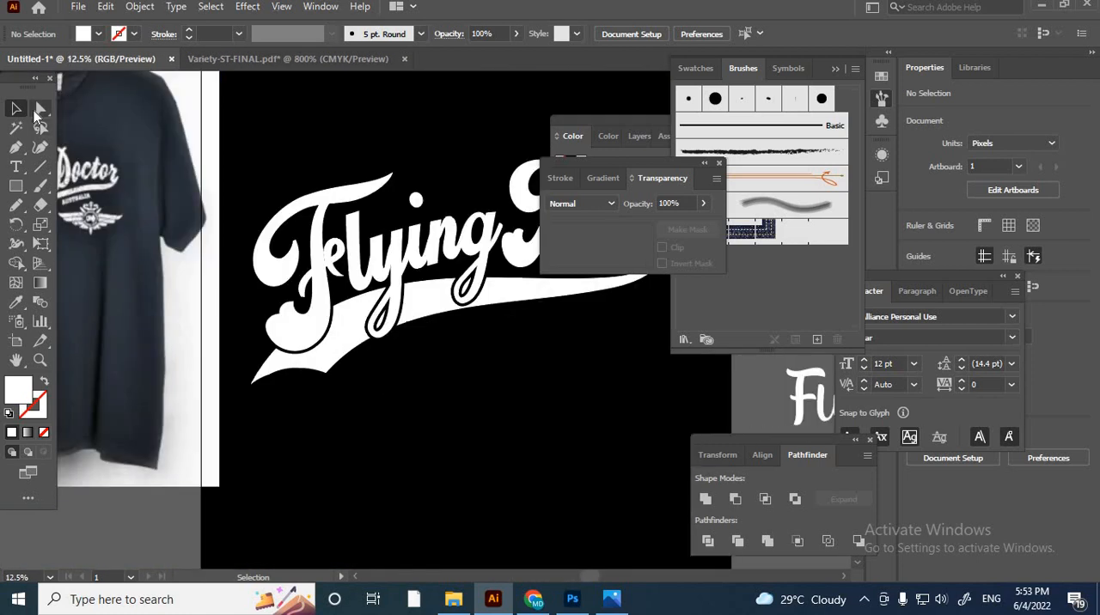
pyautogui.scroll(2, 351, 501)
pyautogui.scroll(1, 446, 437)
pyautogui.scroll(1, 246, 368)
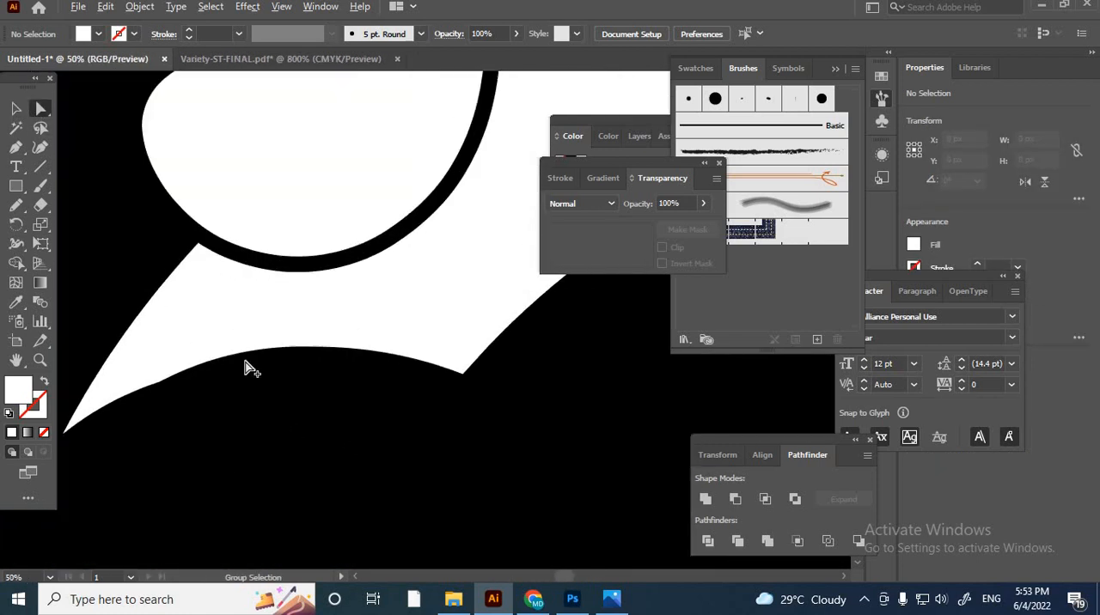
pyautogui.scroll(1, 130, 411)
pyautogui.scroll(-1, 133, 407)
pyautogui.scroll(-1, 167, 405)
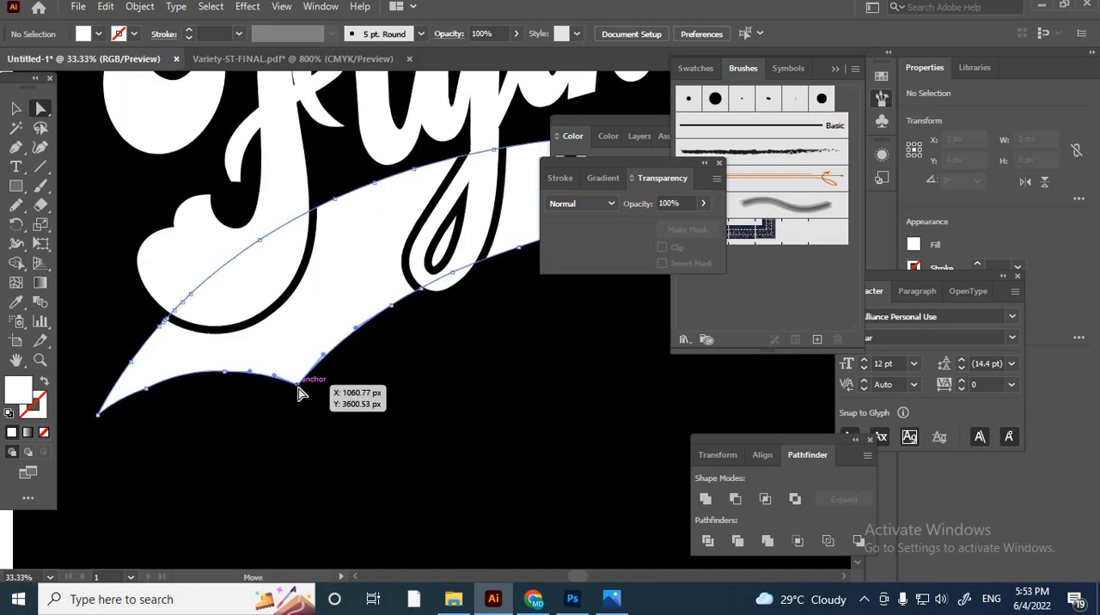
pyautogui.moveTo(303, 394); pyautogui.dragTo(292, 337)
pyautogui.scroll(1, 358, 363)
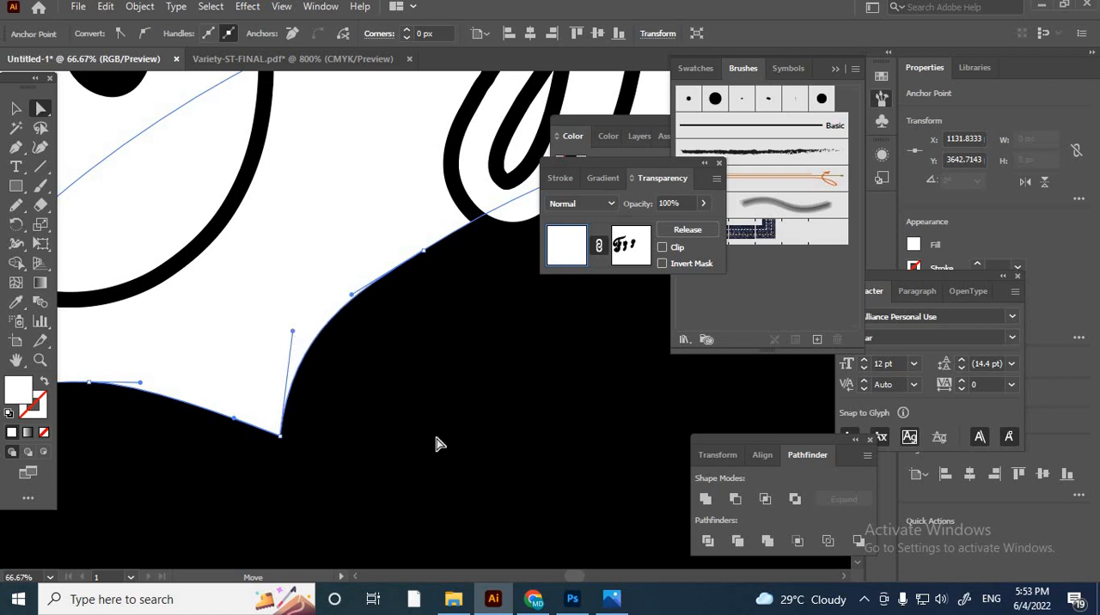
pyautogui.scroll(-3, 479, 429)
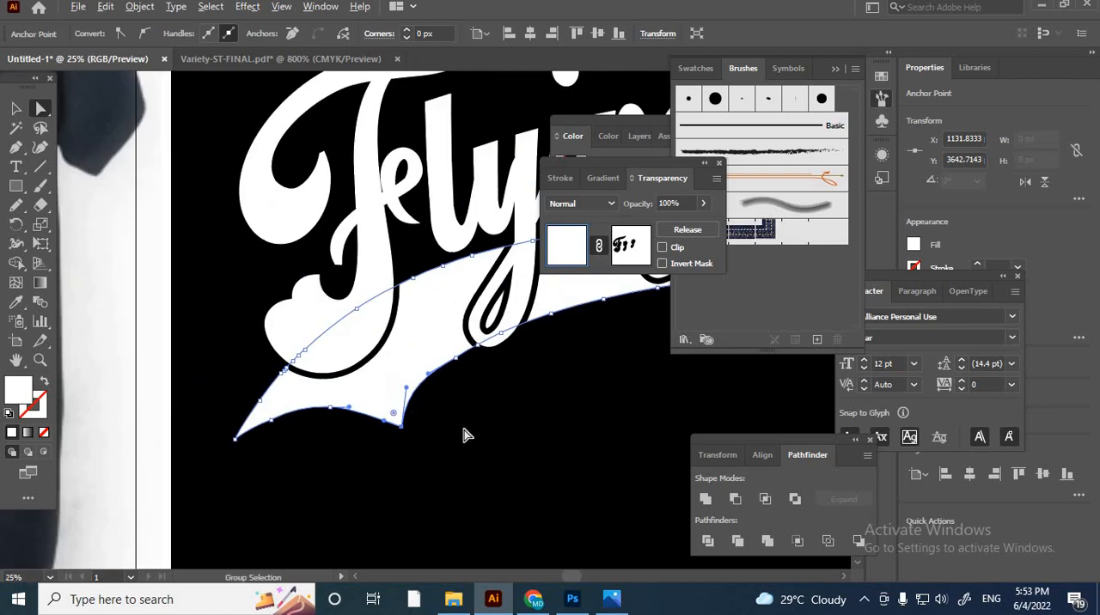
pyautogui.click(15, 109)
pyautogui.click(326, 490)
# - Select all parts of the white variety logo above the T-shirt photo and group them
pyautogui.scroll(-5, 511, 512)
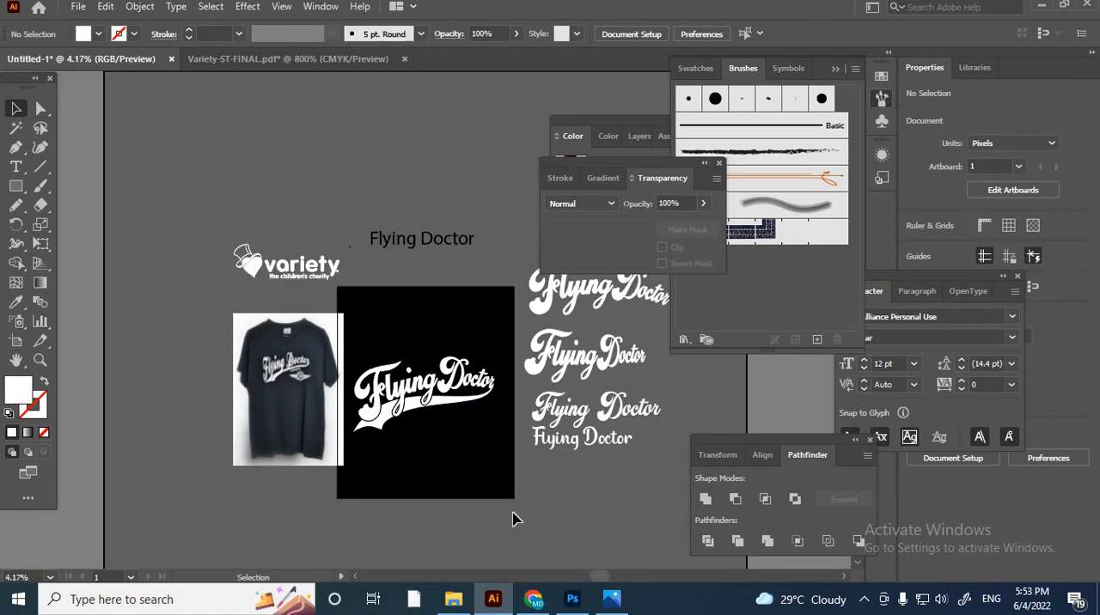
pyautogui.scroll(6, 425, 423)
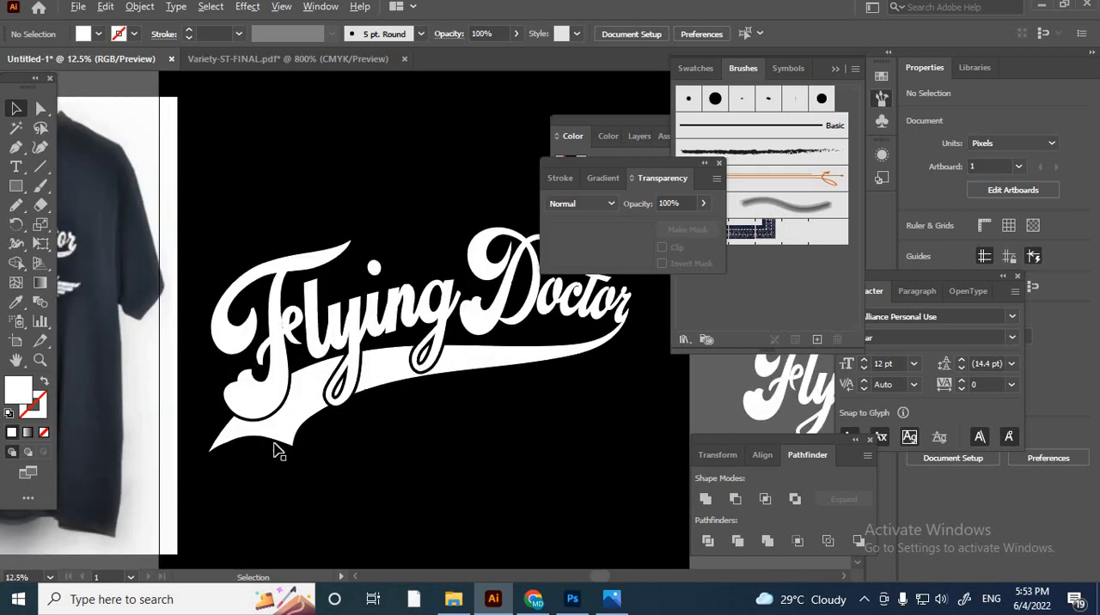
pyautogui.scroll(-6, 239, 455)
pyautogui.scroll(2, 440, 368)
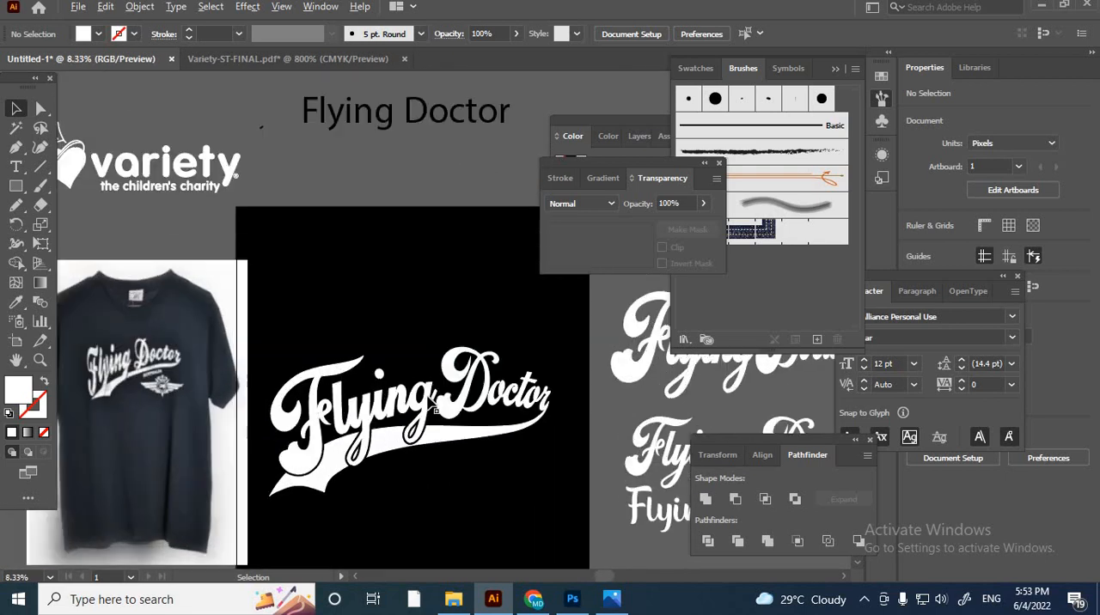
pyautogui.click(161, 183)
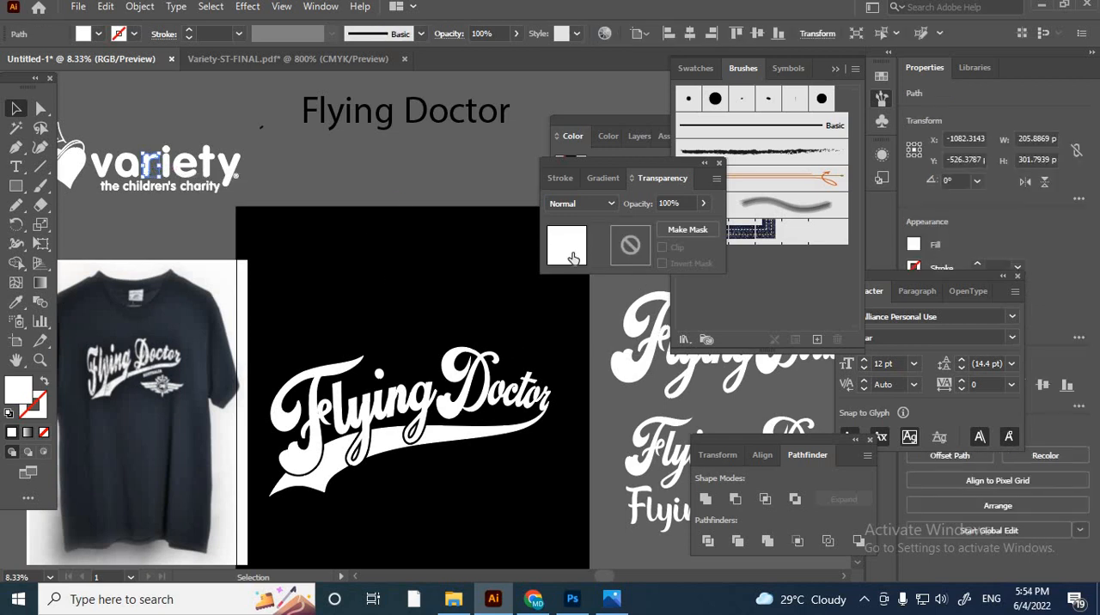
pyautogui.click(608, 357)
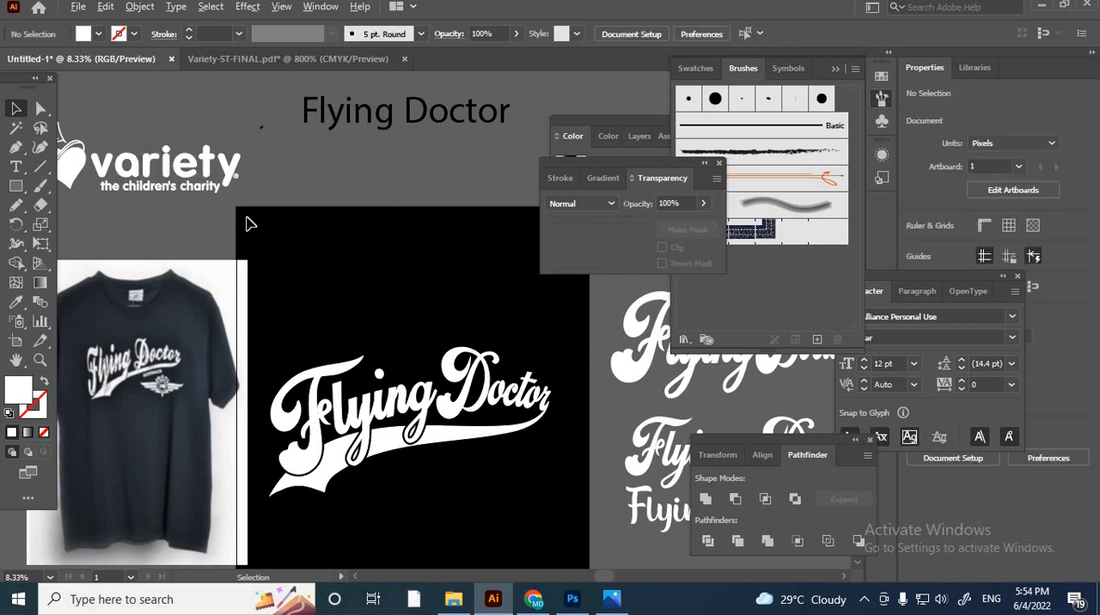
pyautogui.scroll(-1, 249, 225)
pyautogui.moveTo(250, 212); pyautogui.dragTo(251, 212)
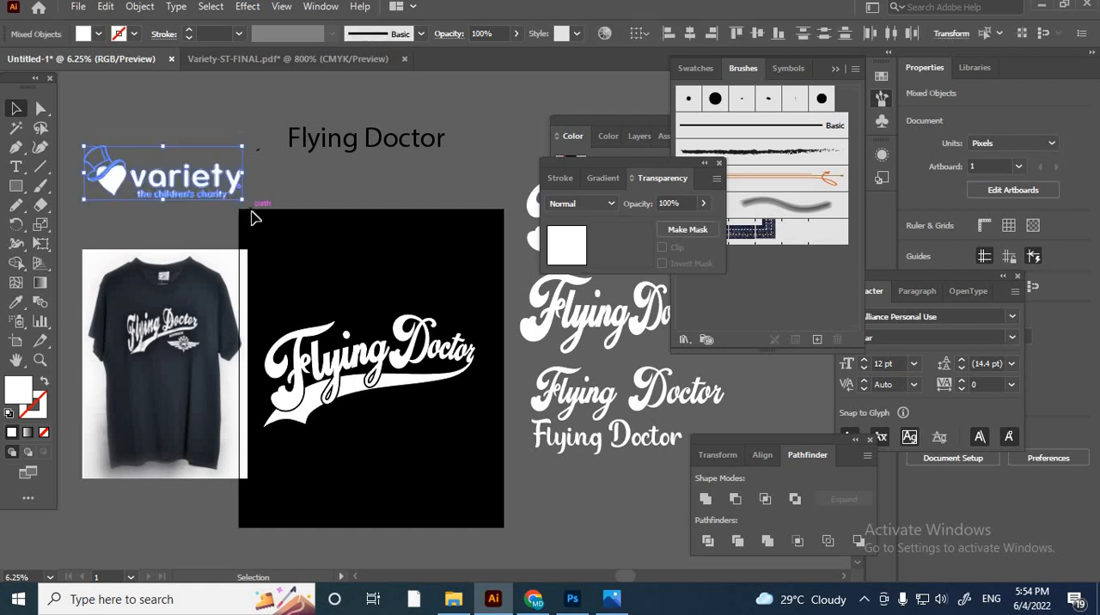
pyautogui.press('v')
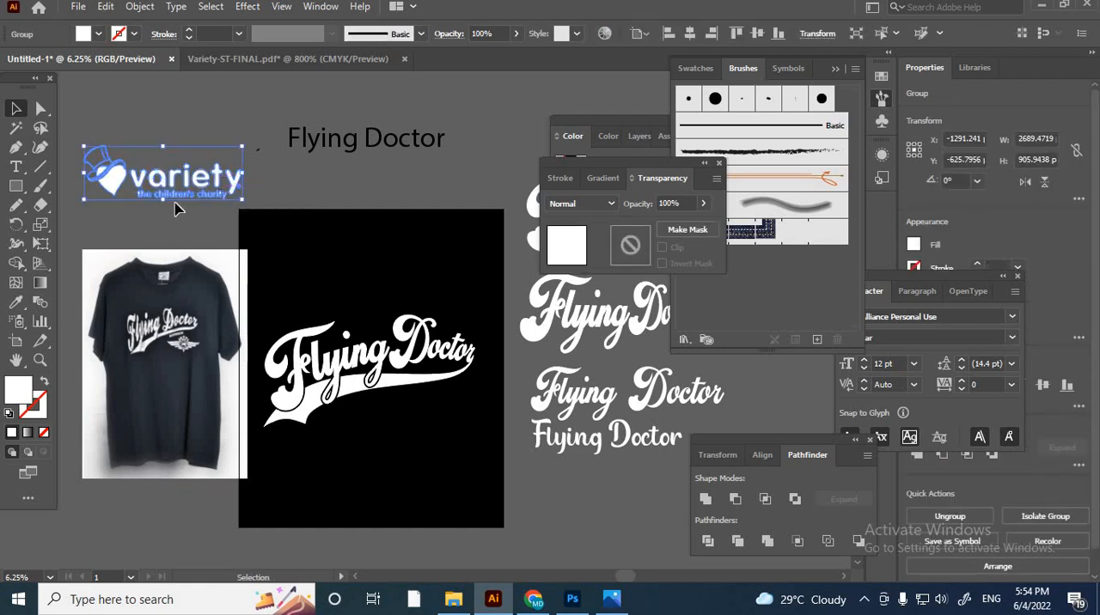
# - Move the variety logo onto the artboard beneath the swash's narrow end and scale it down to about 1700 px wide
pyautogui.moveTo(176, 209); pyautogui.dragTo(445, 437)
pyautogui.scroll(3, 507, 411)
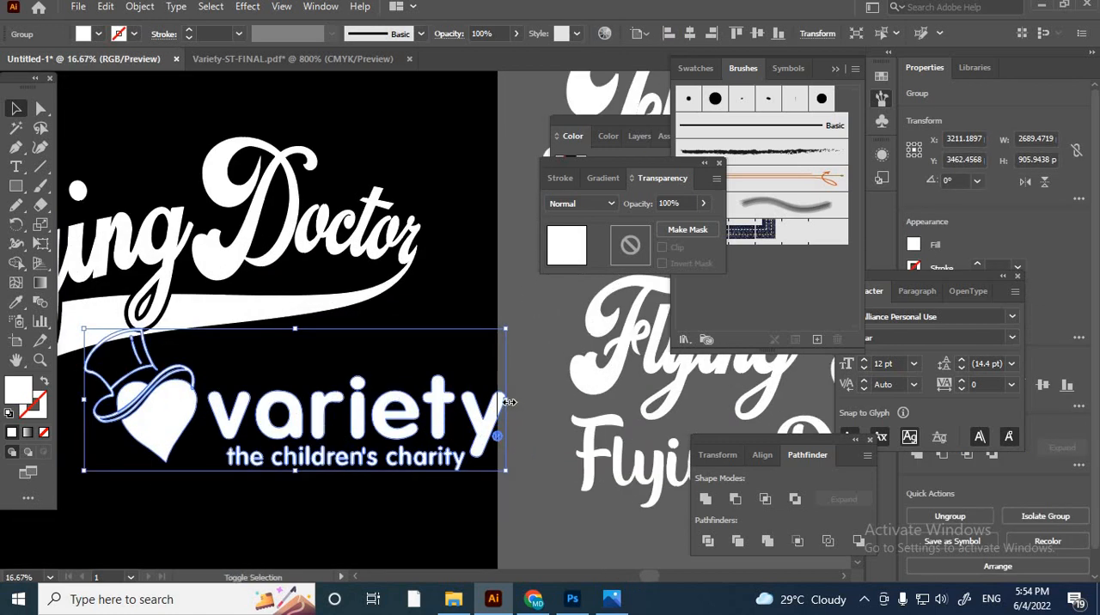
pyautogui.moveTo(509, 402); pyautogui.dragTo(373, 410)
pyautogui.moveTo(283, 408); pyautogui.dragTo(342, 402)
pyautogui.scroll(-3, 457, 454)
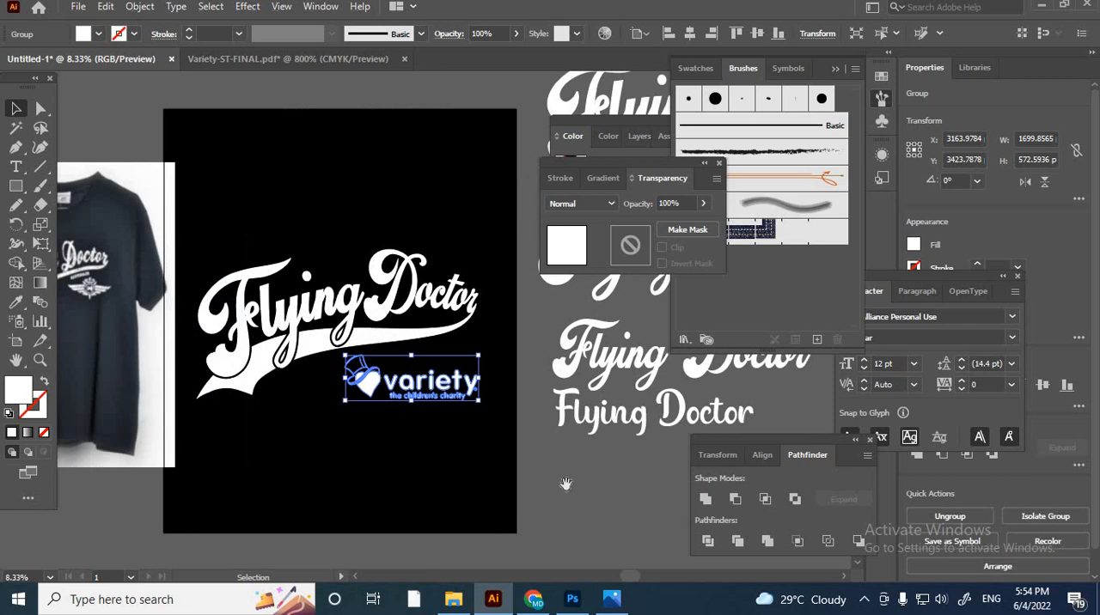
pyautogui.moveTo(565, 484); pyautogui.dragTo(527, 545)
pyautogui.scroll(3, 415, 457)
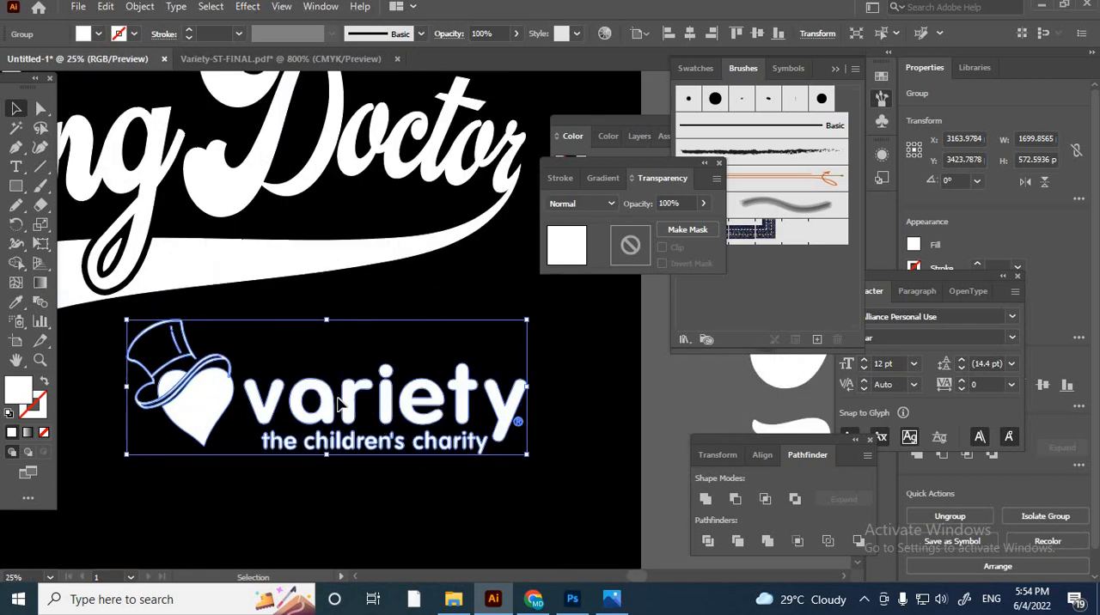
pyautogui.moveTo(339, 402)
pyautogui.mouseDown()
pyautogui.moveTo(331, 397)
pyautogui.moveTo(345, 402)
pyautogui.mouseUp()
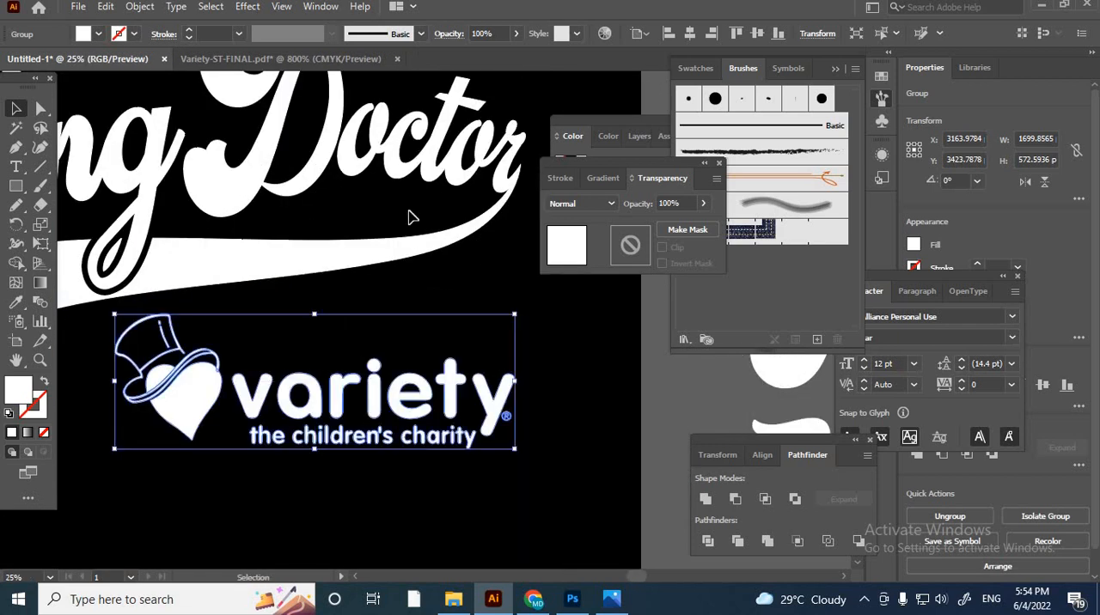
# - Align the variety logo's right edge with the tip of the white swash
pyautogui.click(451, 191)
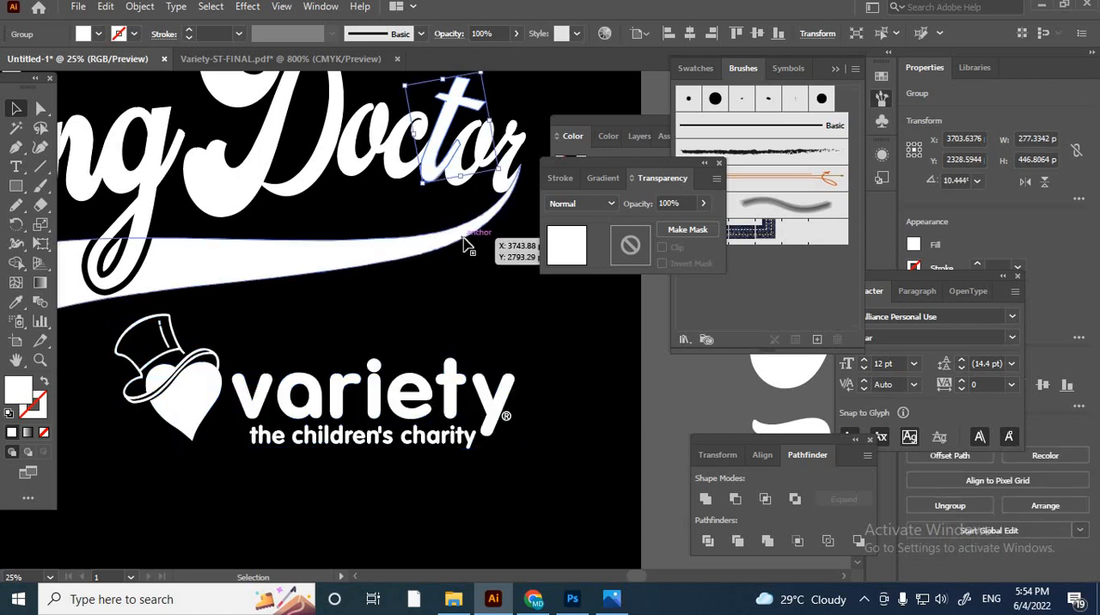
pyautogui.click(519, 444)
pyautogui.keyDown('shift'); pyautogui.click(491, 422); pyautogui.keyUp('shift')
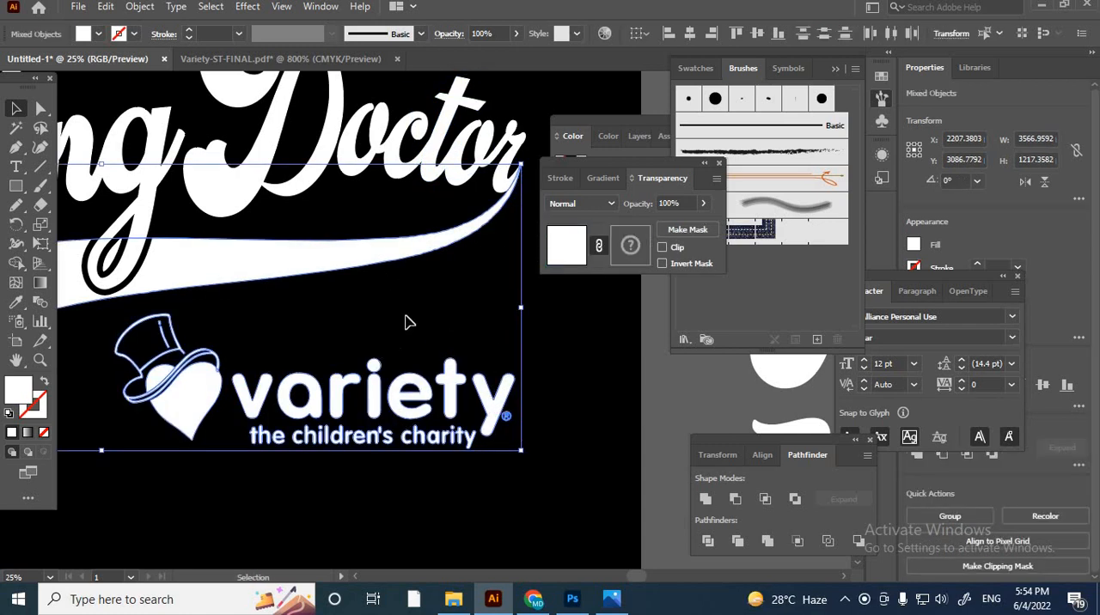
pyautogui.click(409, 257)
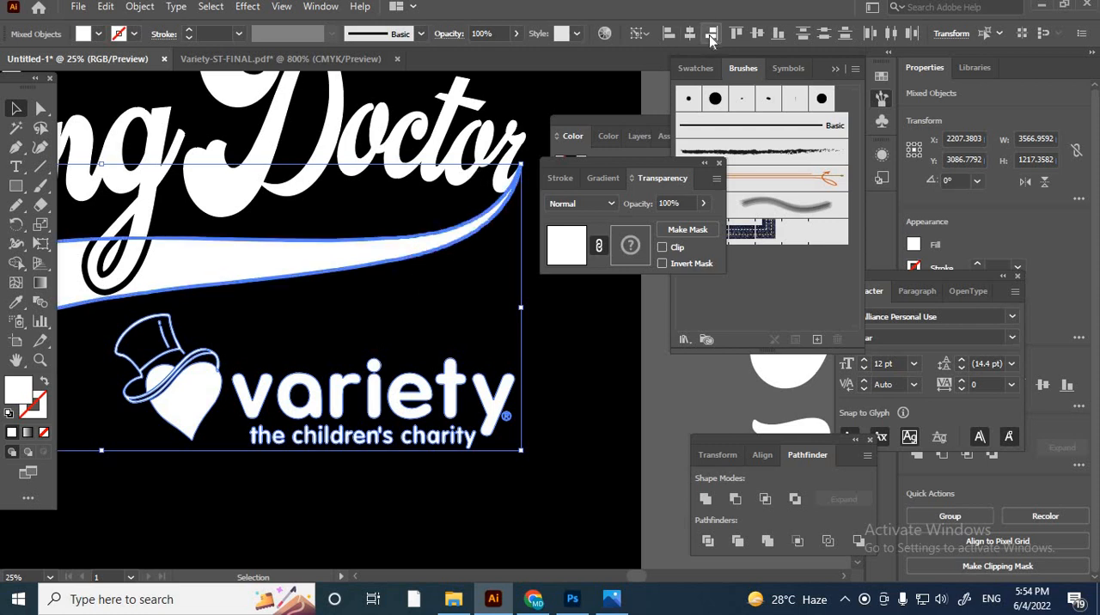
pyautogui.click(710, 35)
pyautogui.click(523, 424)
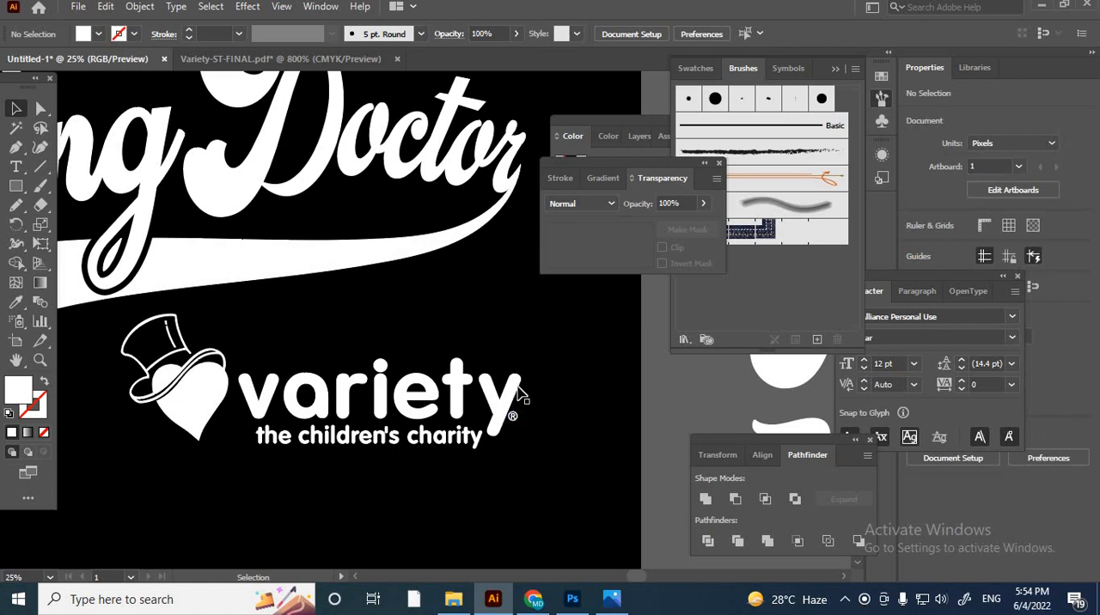
# - Align the bottom edge of the variety logo with the bottom of the white swash
pyautogui.scroll(-2, 520, 393)
pyautogui.scroll(2, 488, 391)
pyautogui.scroll(-1, 402, 411)
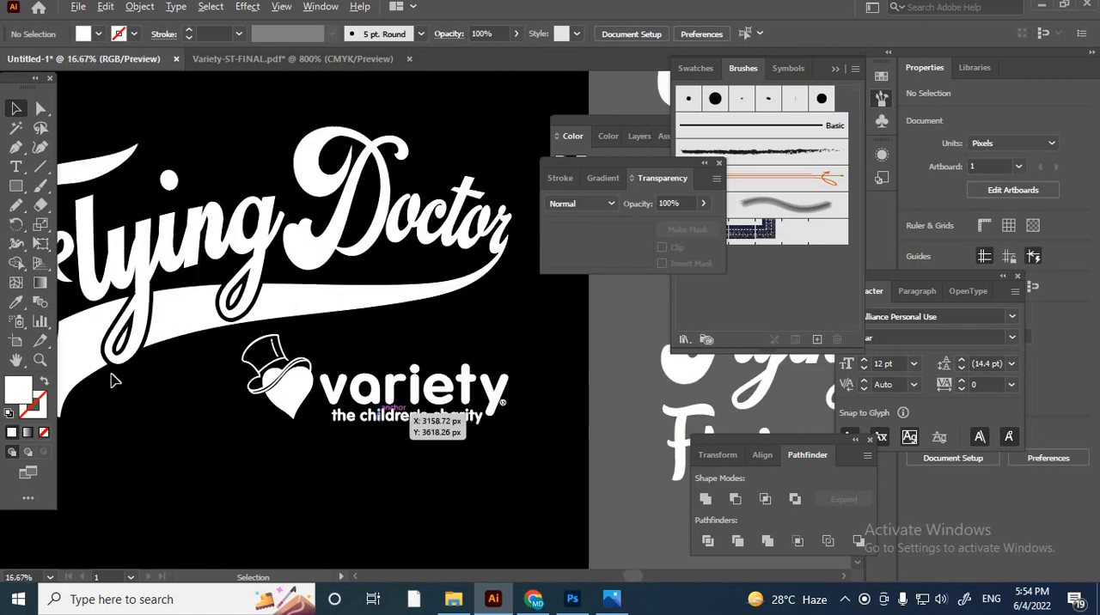
pyautogui.scroll(-1, 624, 427)
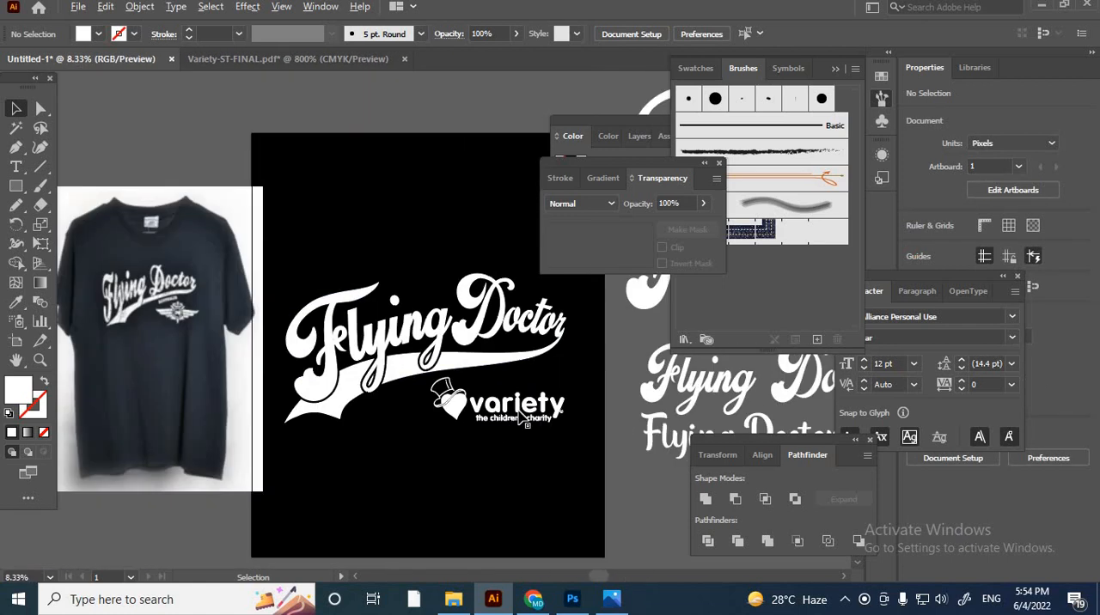
pyautogui.click(354, 420)
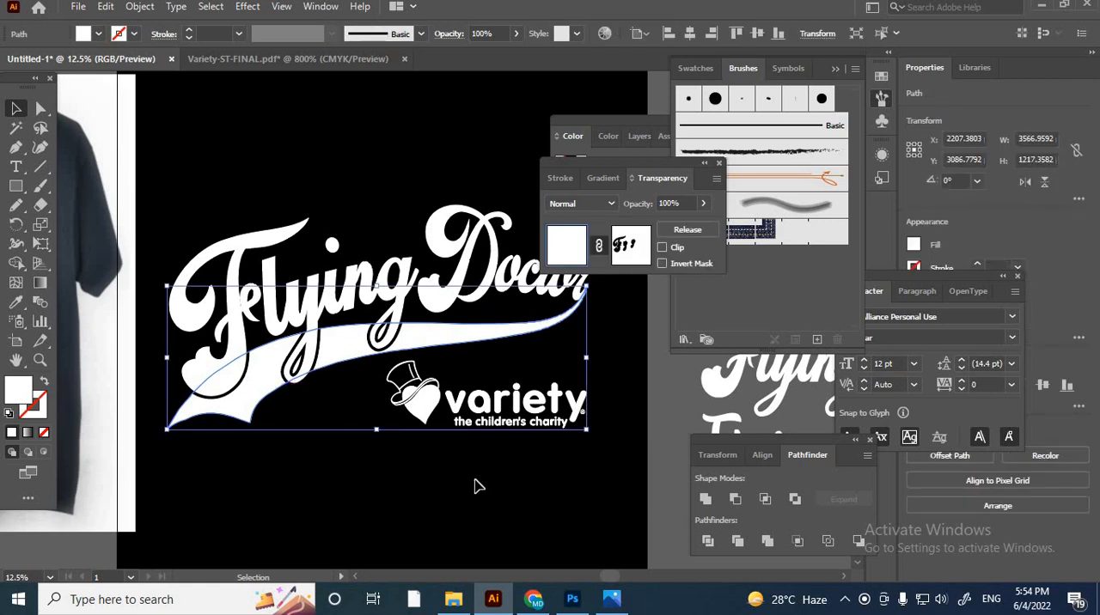
pyautogui.click(273, 414)
pyautogui.click(258, 392)
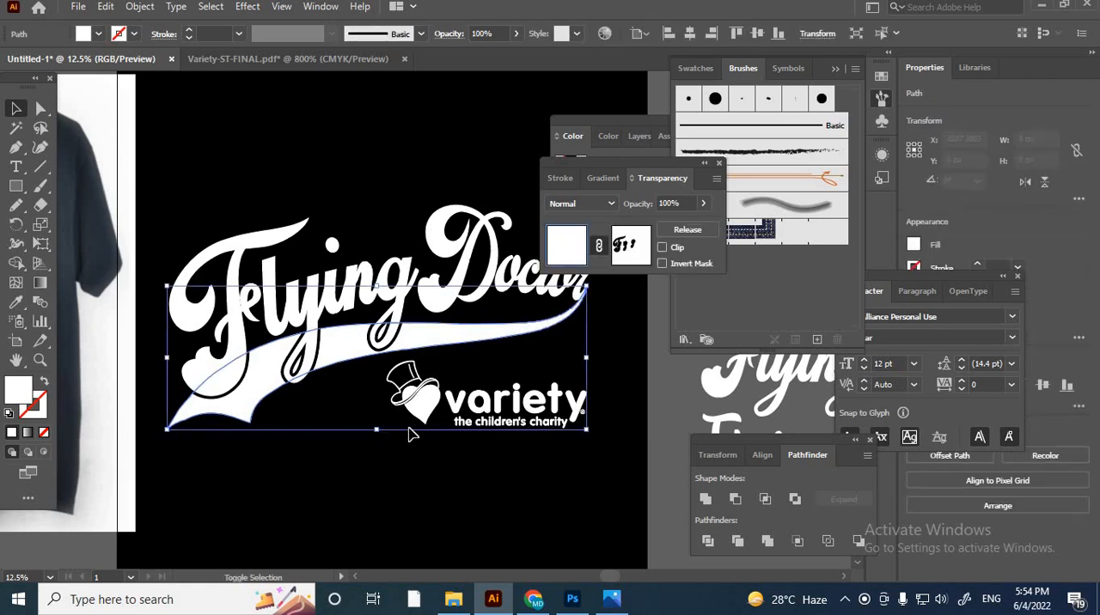
pyautogui.keyDown('shift'); pyautogui.click(427, 413); pyautogui.keyUp('shift')
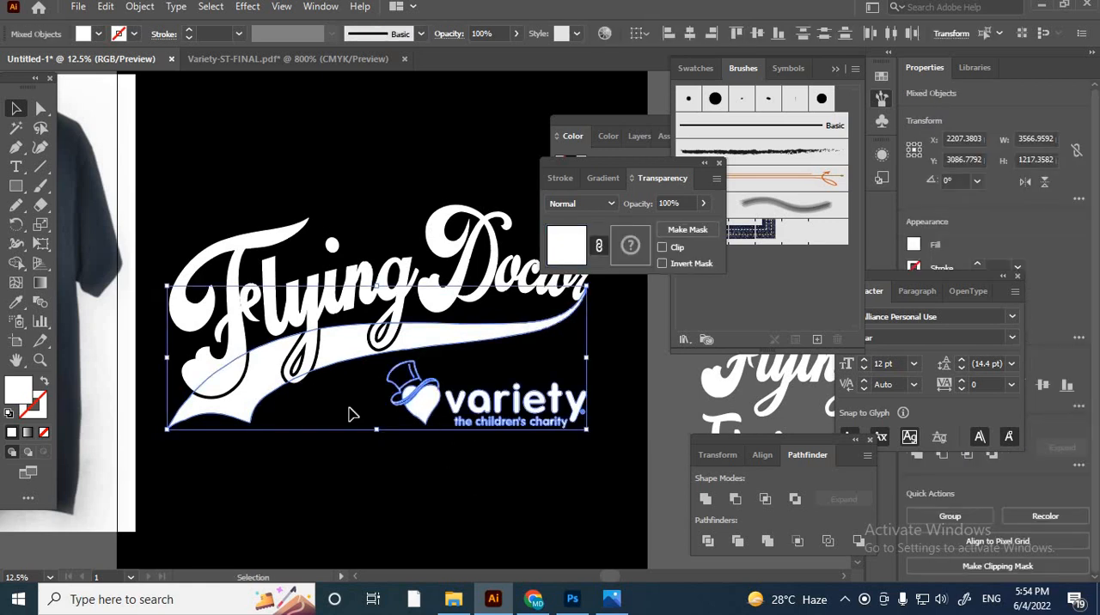
pyautogui.click(267, 387)
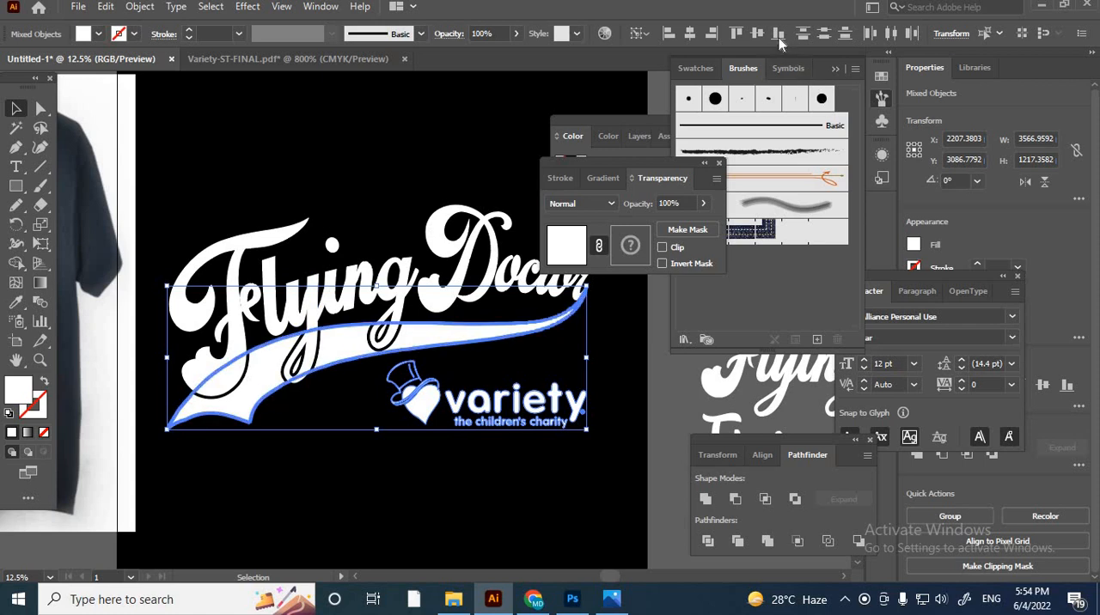
pyautogui.click(508, 464)
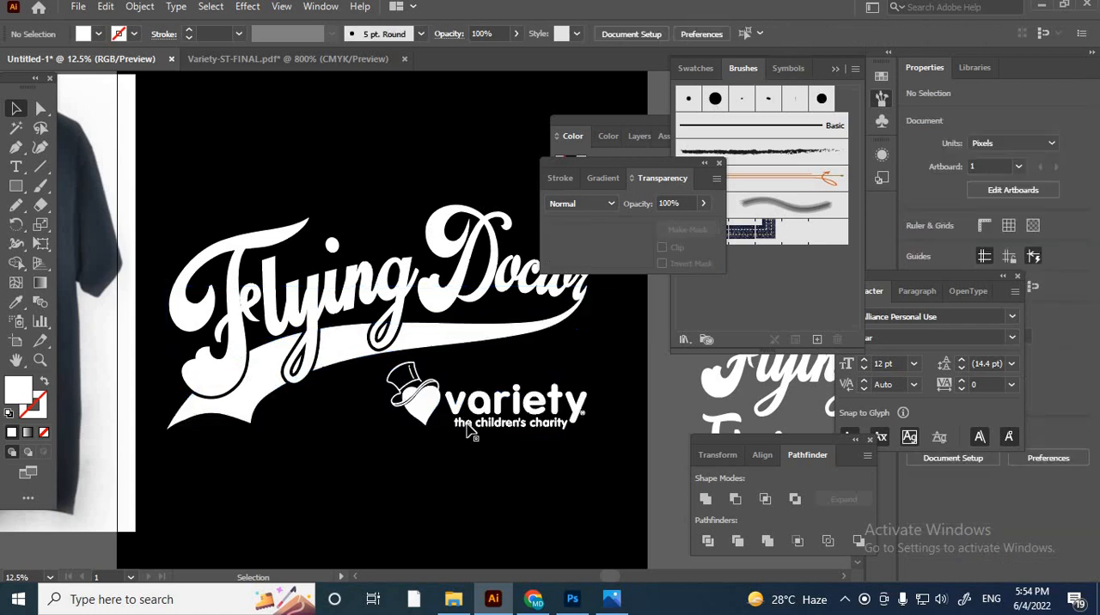
# - Compare the finished lettering and logo layout with the T-shirt reference, including its AUSTRALIA text and winged emblem
pyautogui.scroll(2, 418, 397)
pyautogui.hotkey('ctrl', '-')
pyautogui.scroll(2, 560, 475)
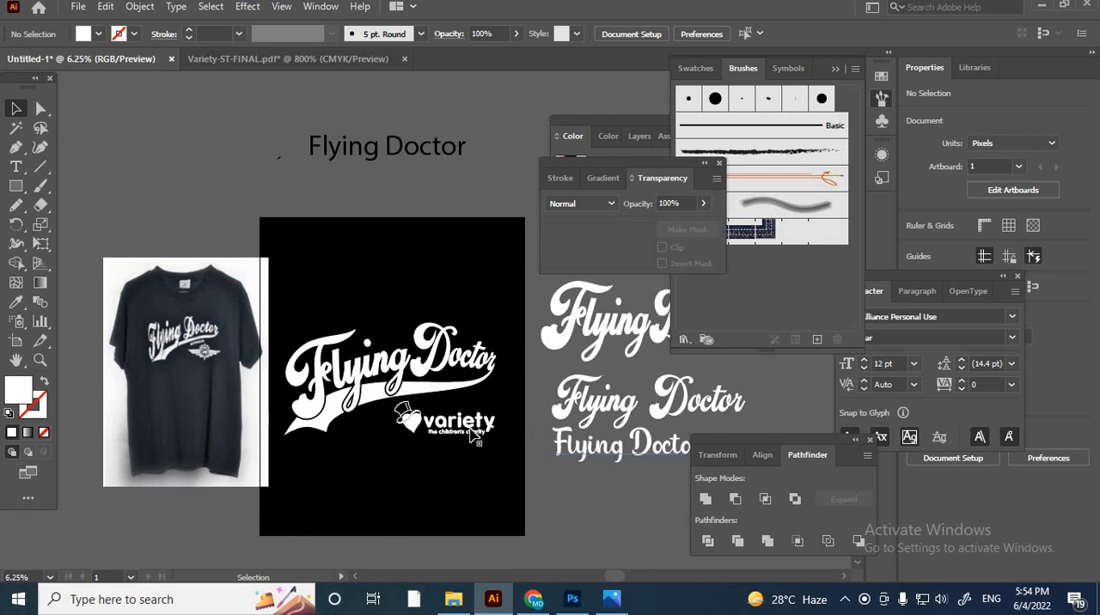
pyautogui.keyDown('alt'); pyautogui.scroll(1, 472, 435); pyautogui.keyUp('alt')
pyautogui.keyDown('alt'); pyautogui.scroll(2, 119, 353); pyautogui.keyUp('alt')
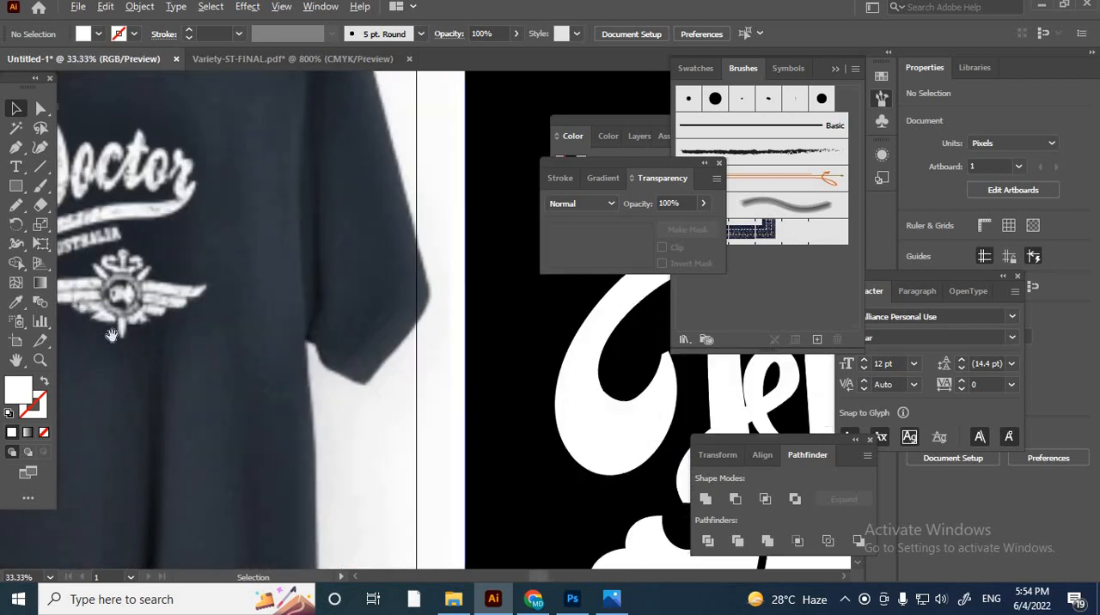
pyautogui.keyDown('alt'); pyautogui.scroll(2, 112, 335); pyautogui.keyUp('alt')
pyautogui.keyDown('alt'); pyautogui.scroll(2, 166, 309); pyautogui.keyUp('alt')
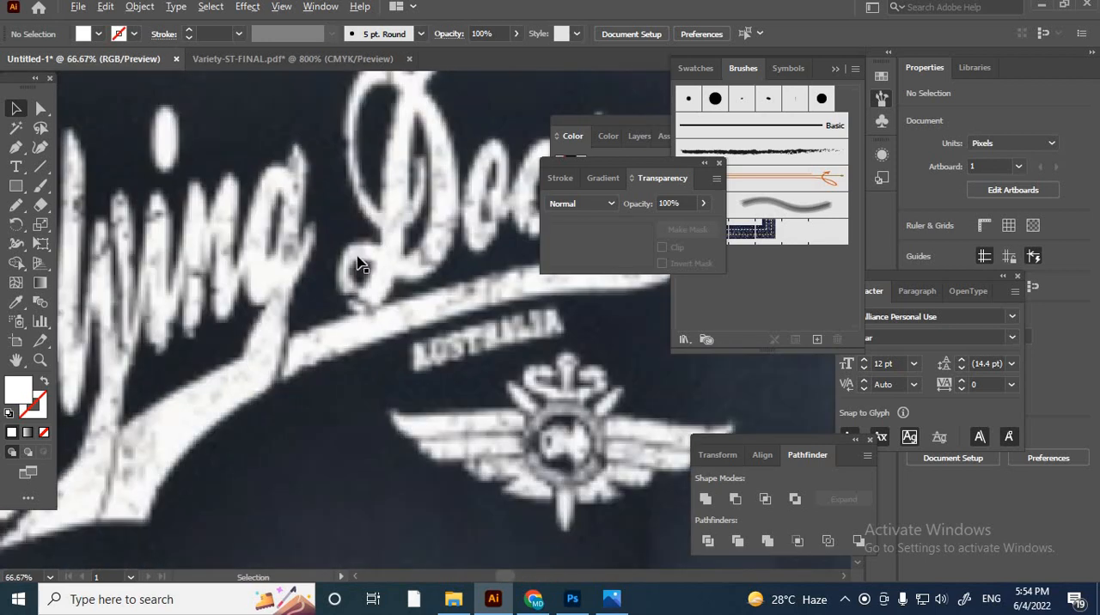
pyautogui.keyDown('alt'); pyautogui.scroll(-7, 358, 259); pyautogui.keyUp('alt')
pyautogui.moveTo(453, 351); pyautogui.dragTo(398, 372)
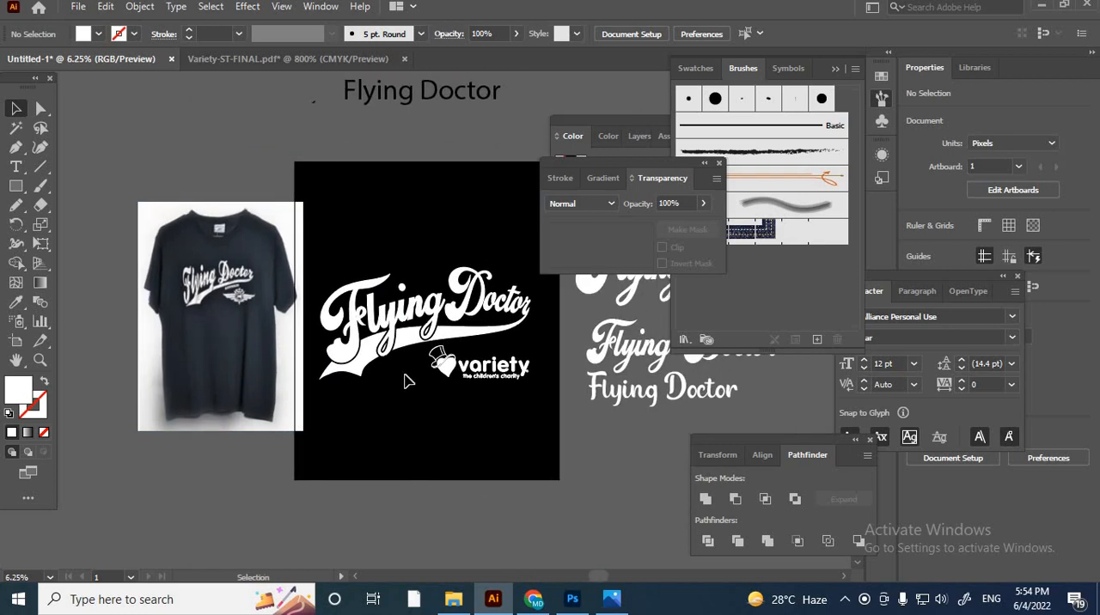
pyautogui.keyDown('alt'); pyautogui.scroll(2, 457, 354); pyautogui.keyUp('alt')
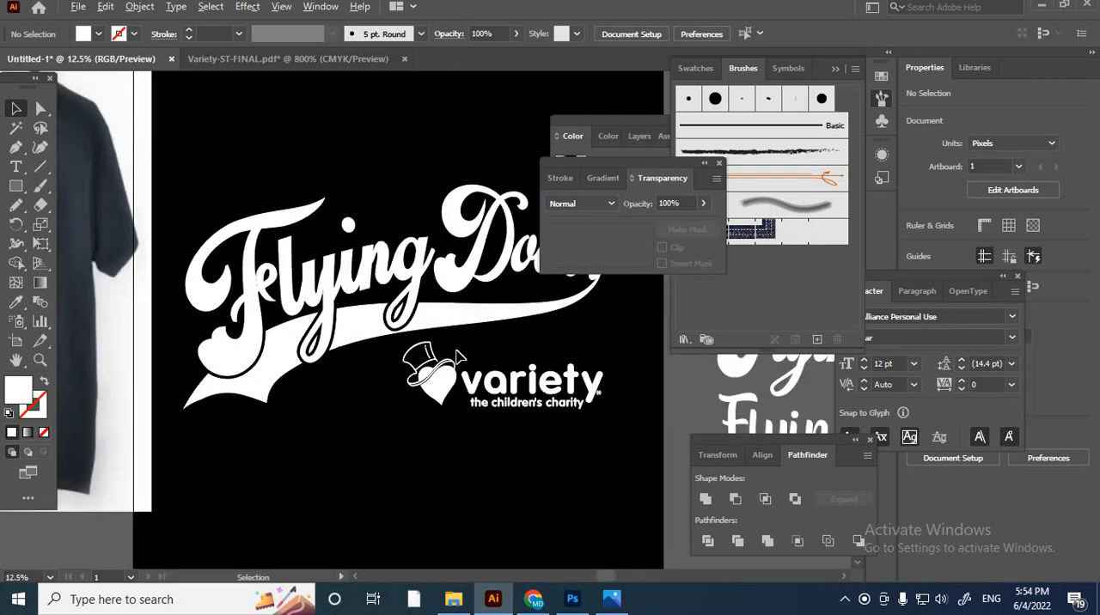
# - Move the T-shirt reference photo clear of the black artboard
pyautogui.keyDown('alt'); pyautogui.scroll(-2, 458, 355); pyautogui.keyUp('alt')
pyautogui.moveTo(482, 436); pyautogui.dragTo(482, 478)
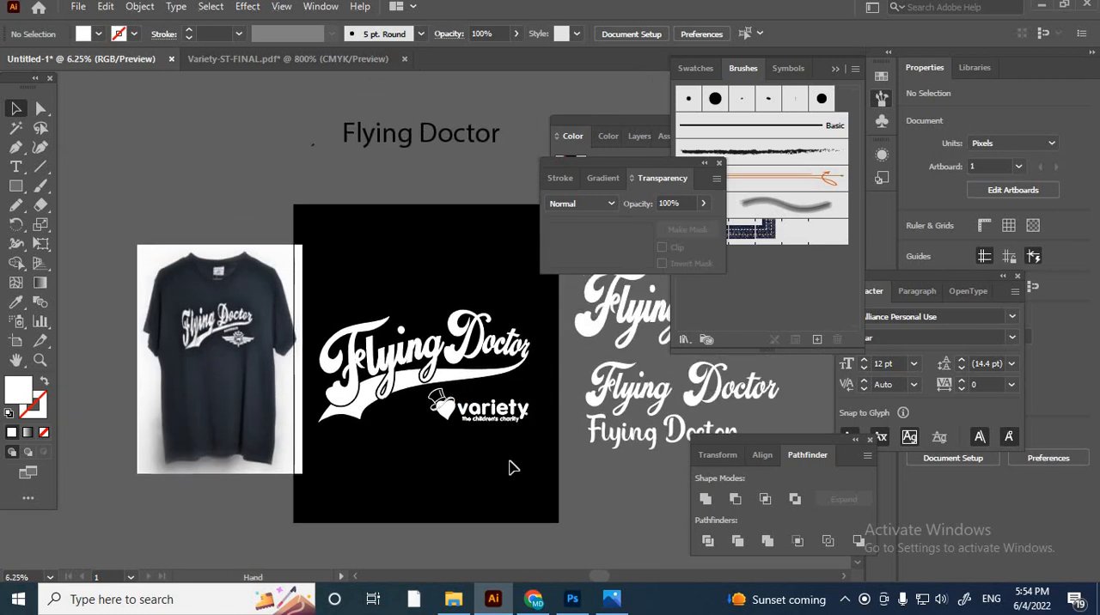
pyautogui.moveTo(306, 376); pyautogui.dragTo(226, 346)
# - Bring up the file opening dialog and browse to the effect folder on Local Disk (F:)
pyautogui.click(198, 64)
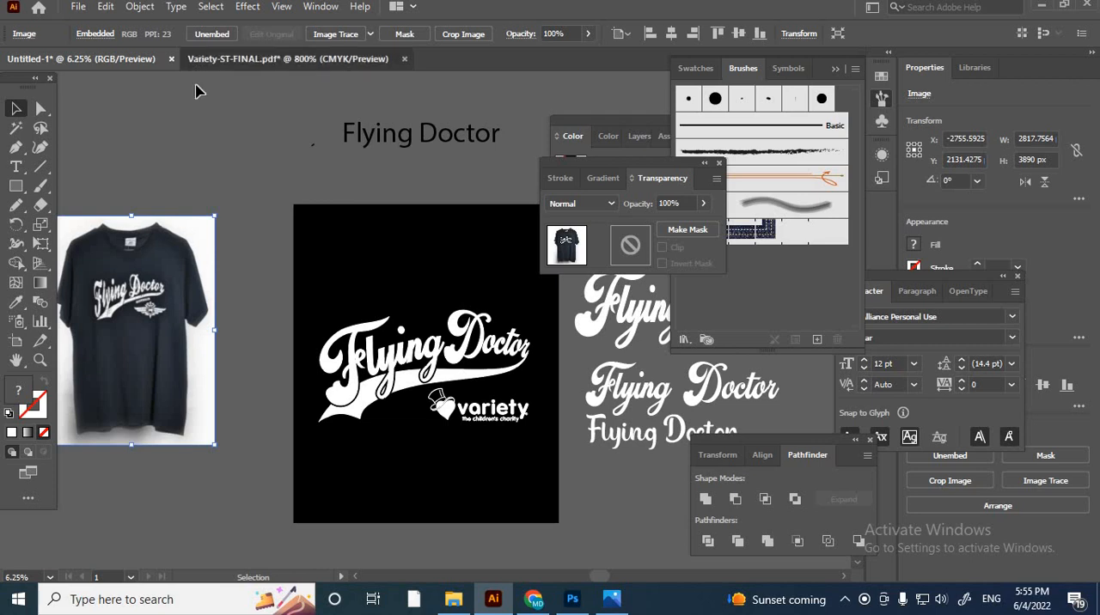
pyautogui.click(79, 9)
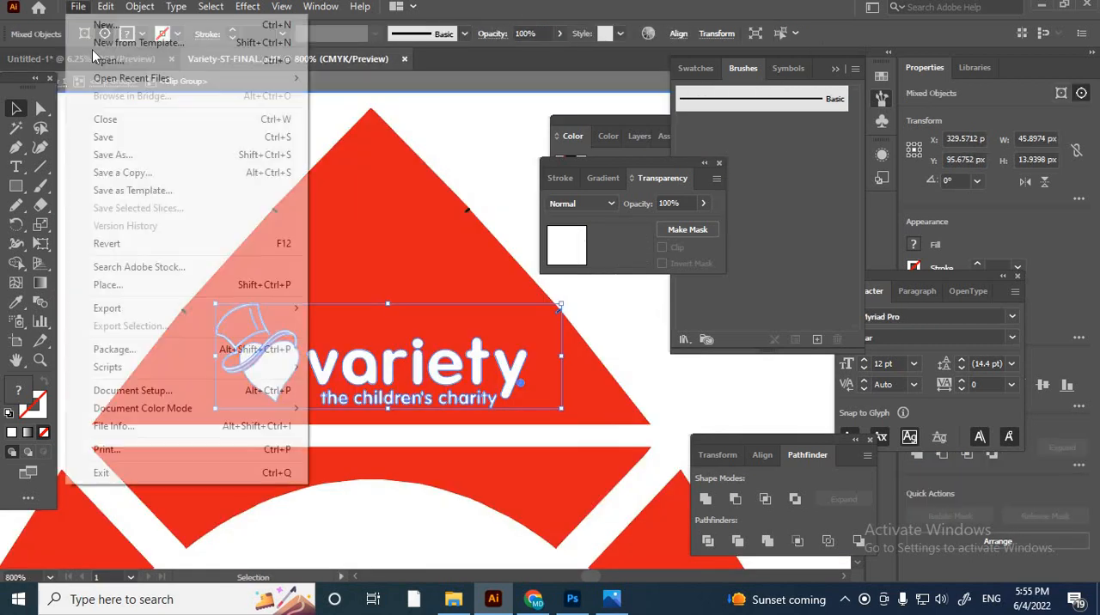
pyautogui.click(104, 69)
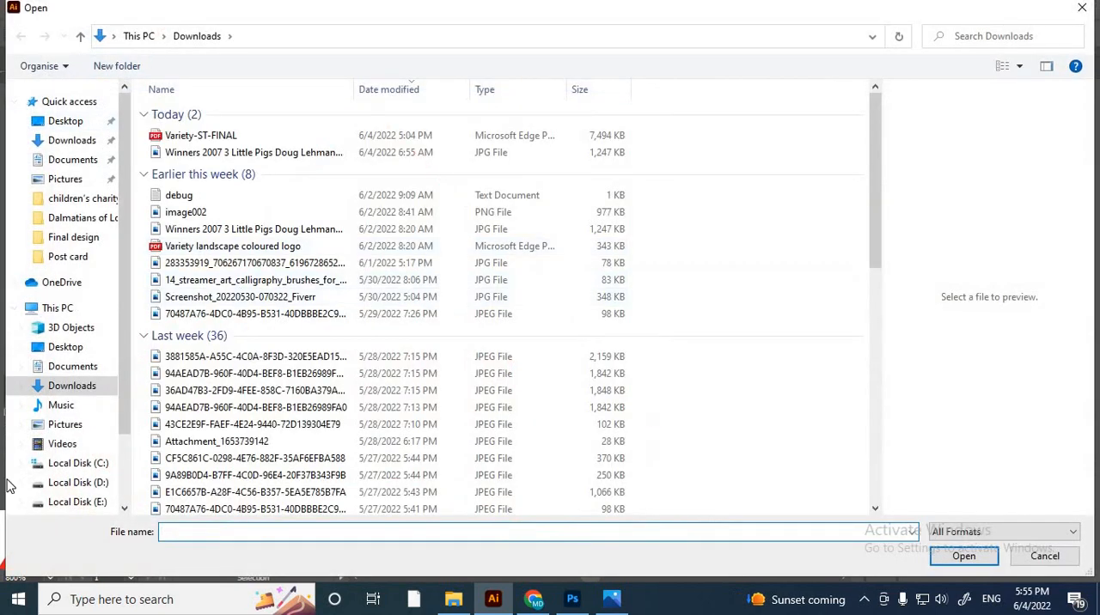
pyautogui.scroll(-1, 86, 471)
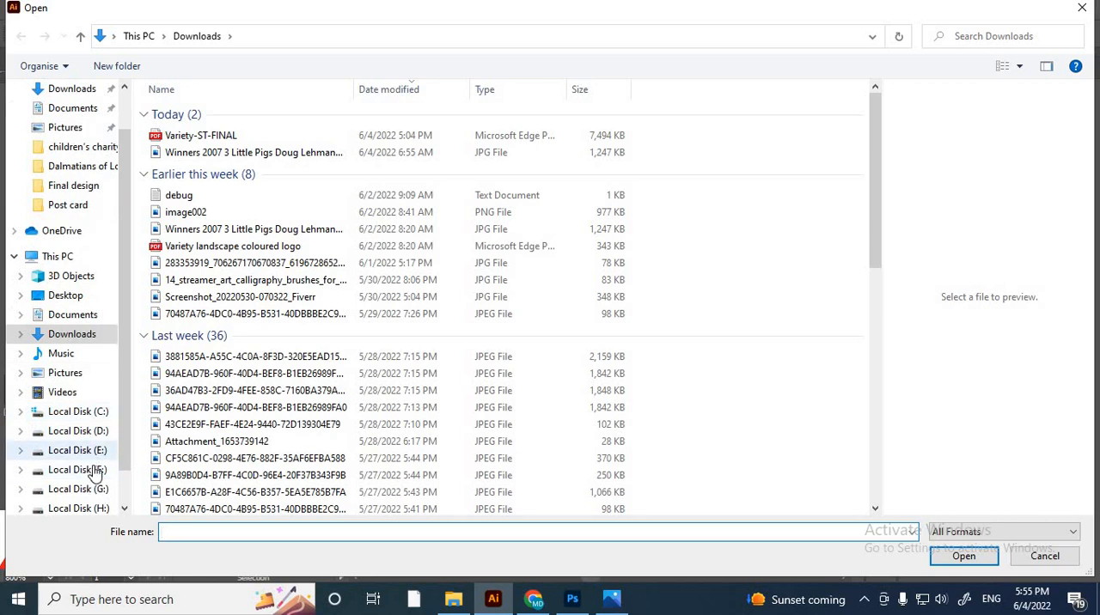
pyautogui.click(90, 469)
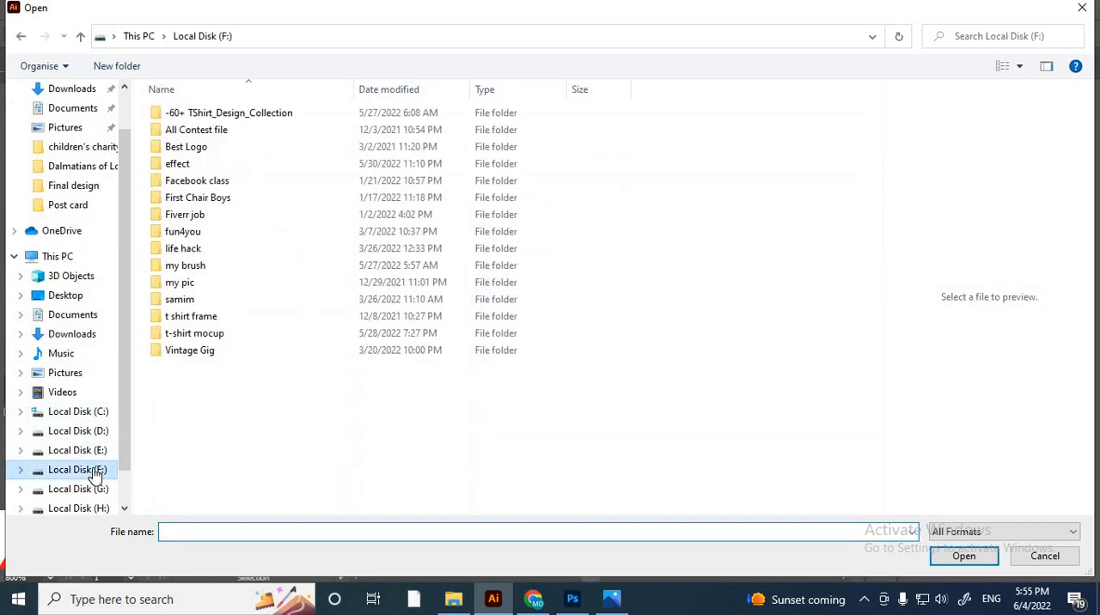
pyautogui.doubleClick(185, 165)
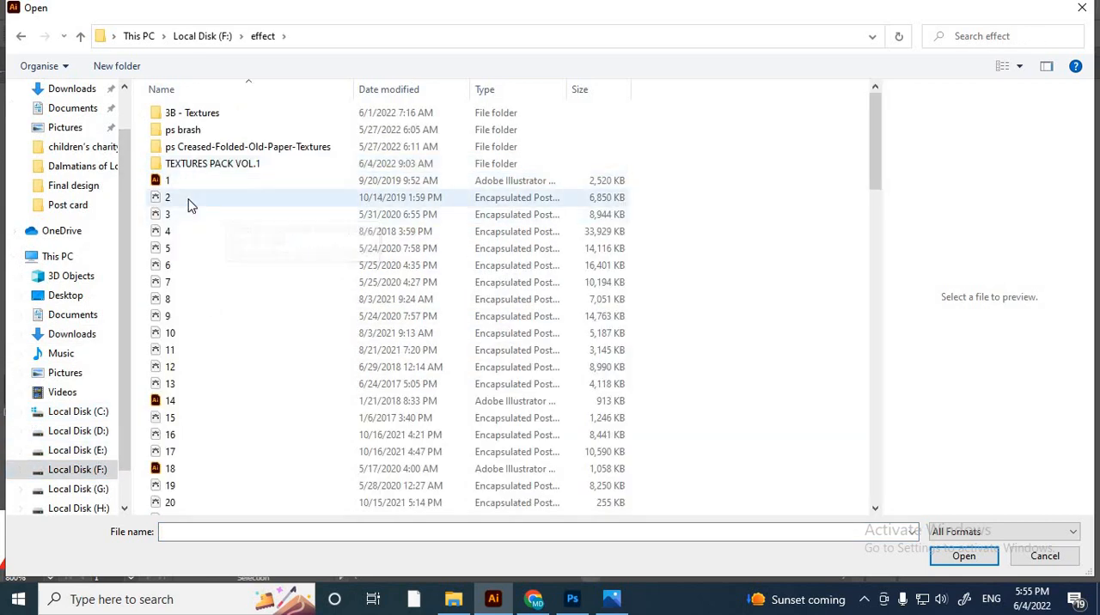
# - Preview the numbered texture files in the effect folder to find a suitable grunge texture
pyautogui.click(189, 198)
pyautogui.click(177, 231)
pyautogui.click(176, 248)
pyautogui.click(176, 299)
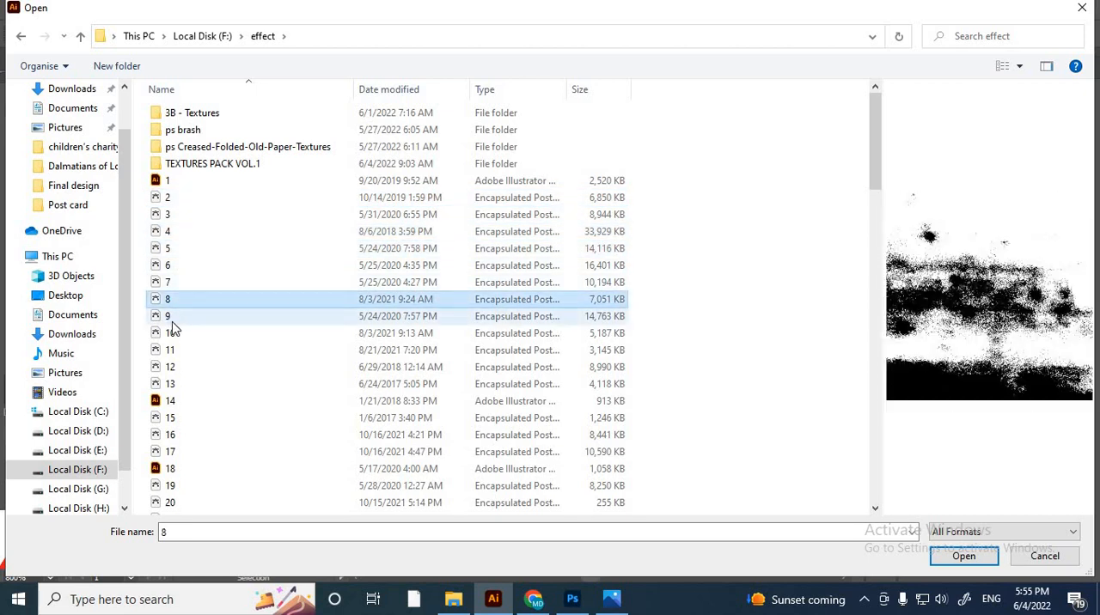
pyautogui.click(174, 334)
pyautogui.click(175, 350)
pyautogui.click(176, 367)
pyautogui.scroll(-3, 207, 336)
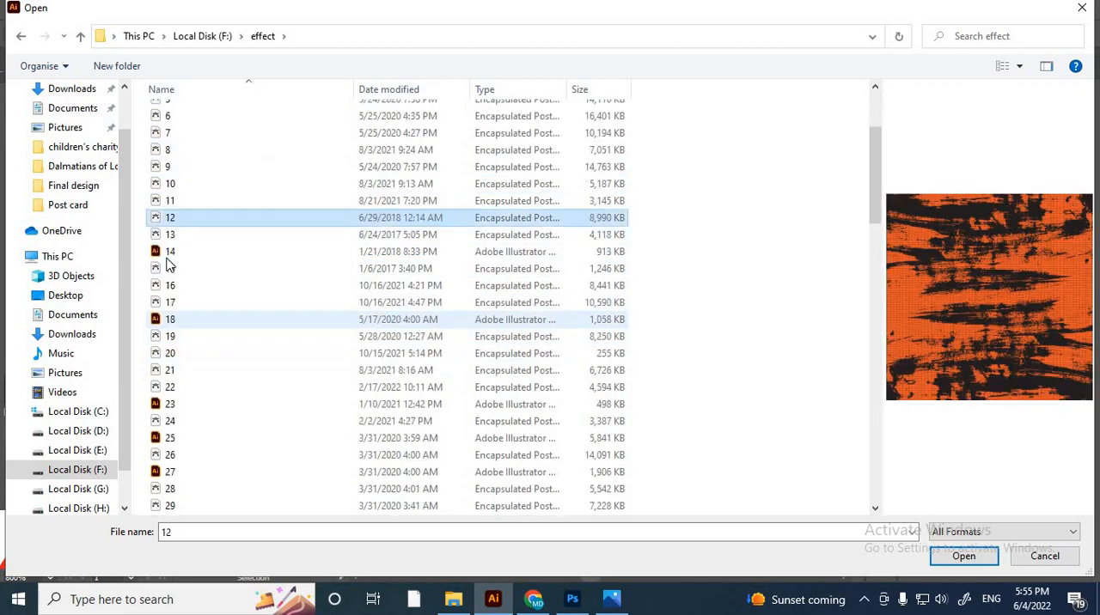
pyautogui.click(172, 234)
pyautogui.click(171, 251)
pyautogui.click(171, 286)
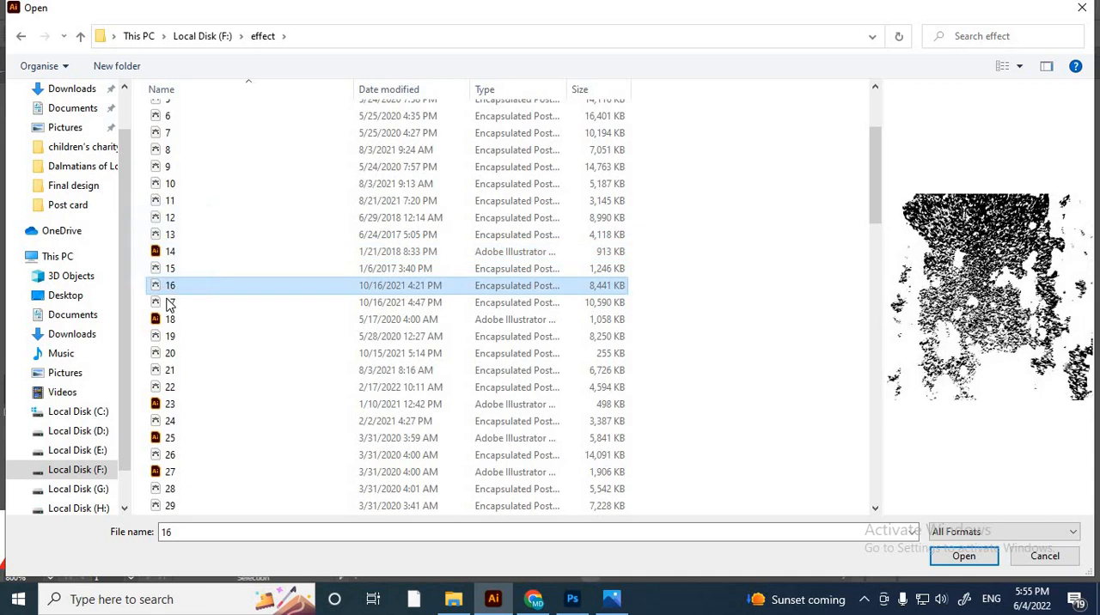
pyautogui.click(171, 302)
pyautogui.click(170, 319)
pyautogui.click(170, 336)
pyautogui.click(170, 319)
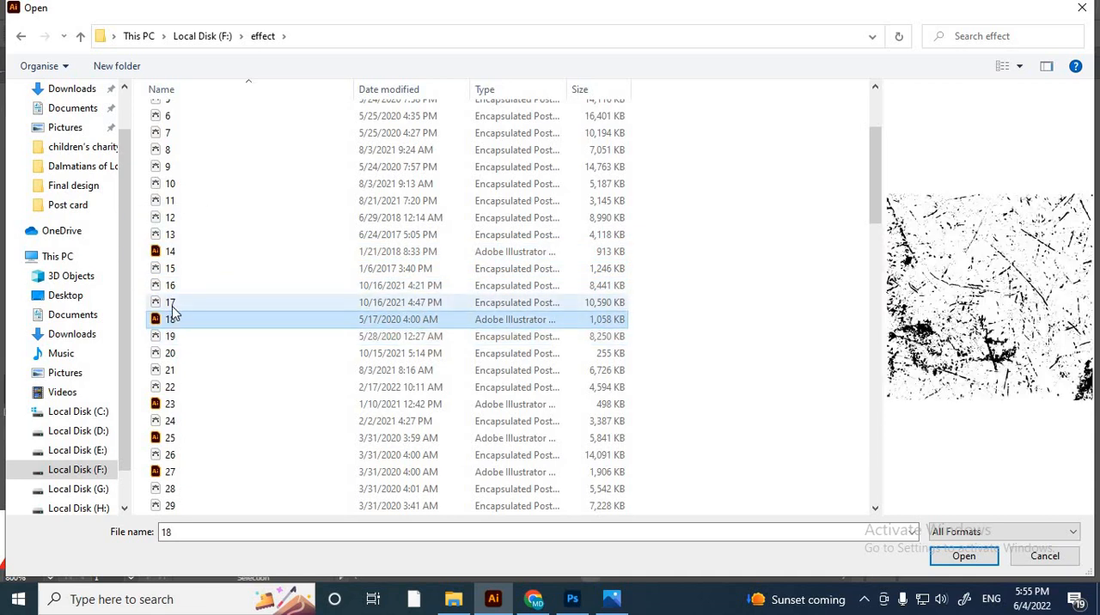
pyautogui.click(171, 337)
pyautogui.click(171, 358)
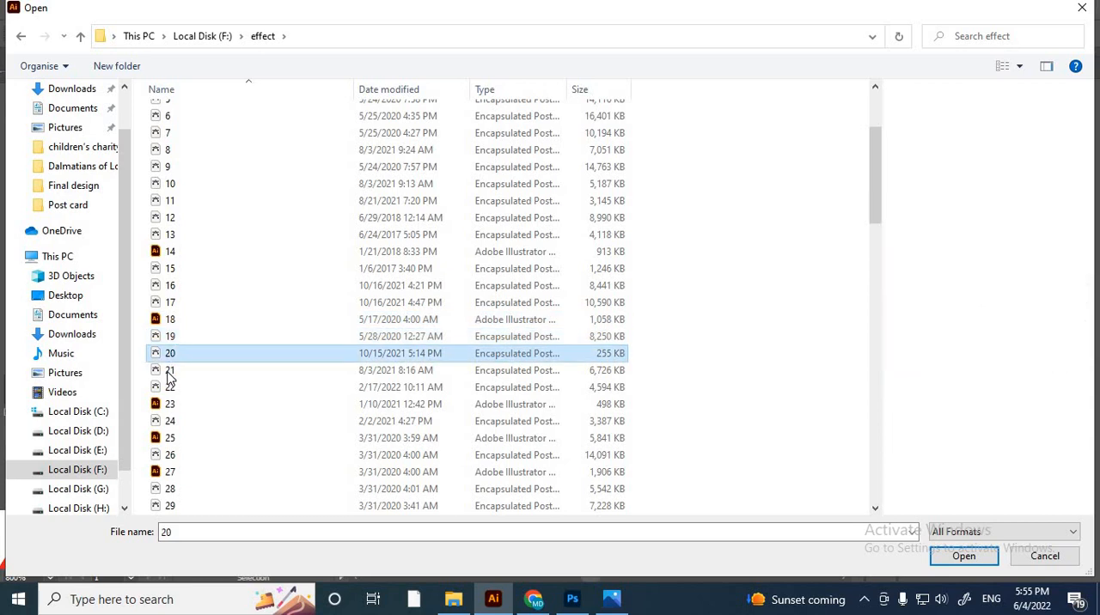
# - Open texture file 21 and copy its grunge texture group into the Untitled-1 document
pyautogui.click(169, 372)
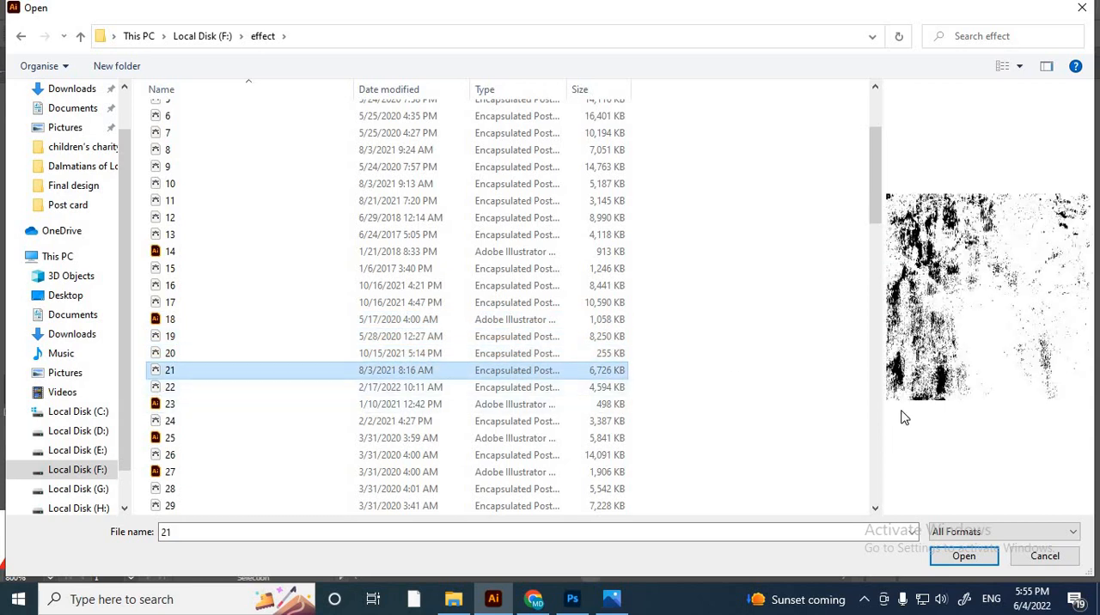
pyautogui.click(967, 558)
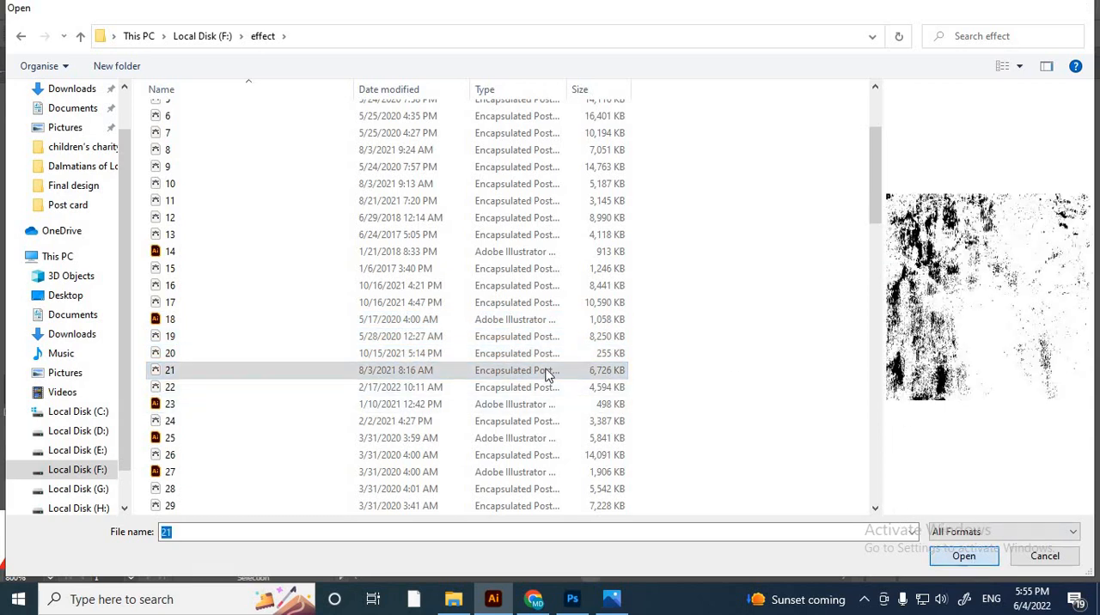
pyautogui.click(630, 323)
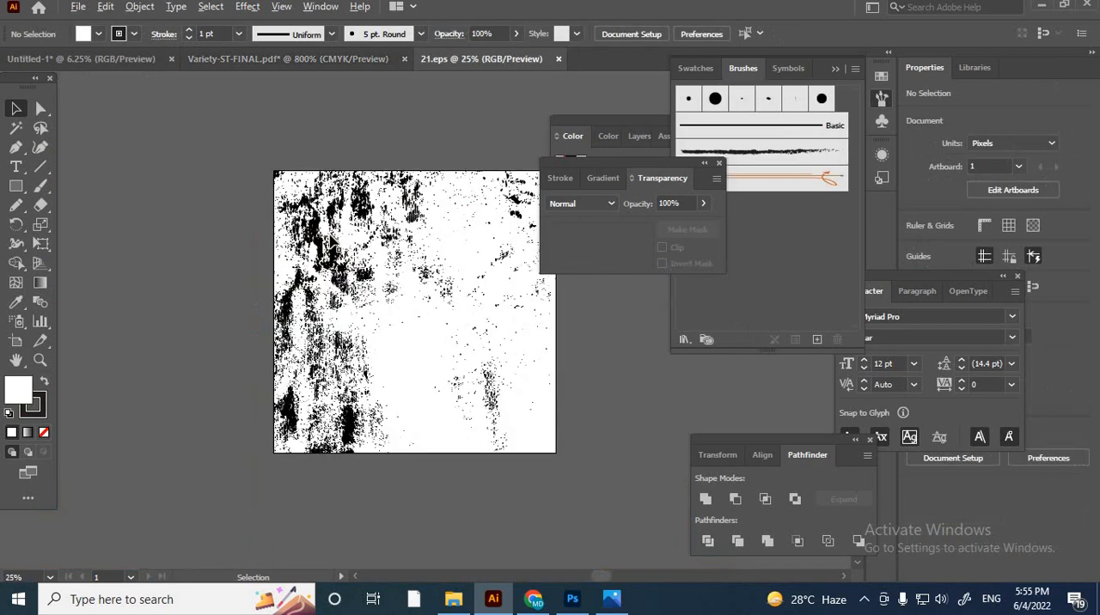
pyautogui.hotkey('ctrl', '-')
pyautogui.moveTo(367, 215); pyautogui.dragTo(302, 318)
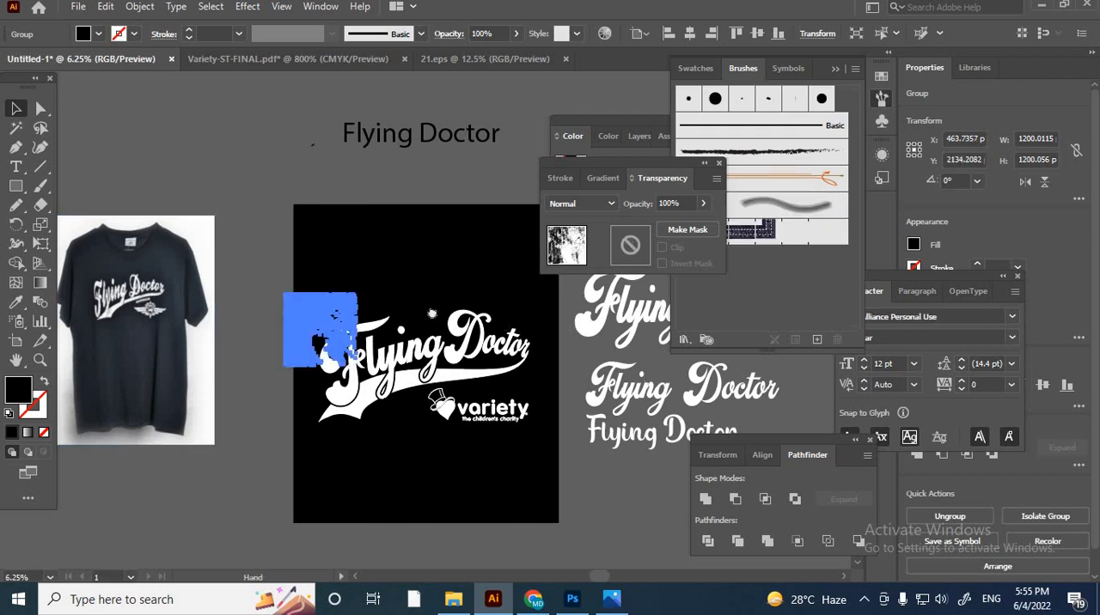
# - Rotate the grunge texture about 92° and enlarge it to about 4400 px wide, covering the lettering, swash and logo
pyautogui.moveTo(396, 332); pyautogui.dragTo(268, 310)
pyautogui.moveTo(232, 268); pyautogui.dragTo(87, 208)
pyautogui.moveTo(227, 346); pyautogui.dragTo(418, 459)
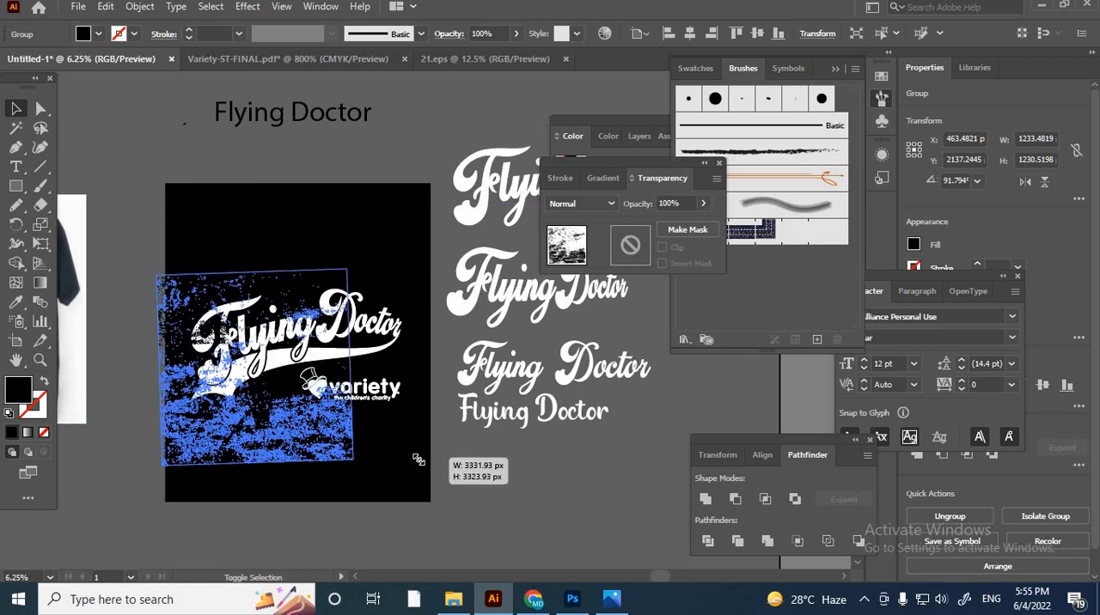
pyautogui.moveTo(297, 429); pyautogui.dragTo(257, 415)
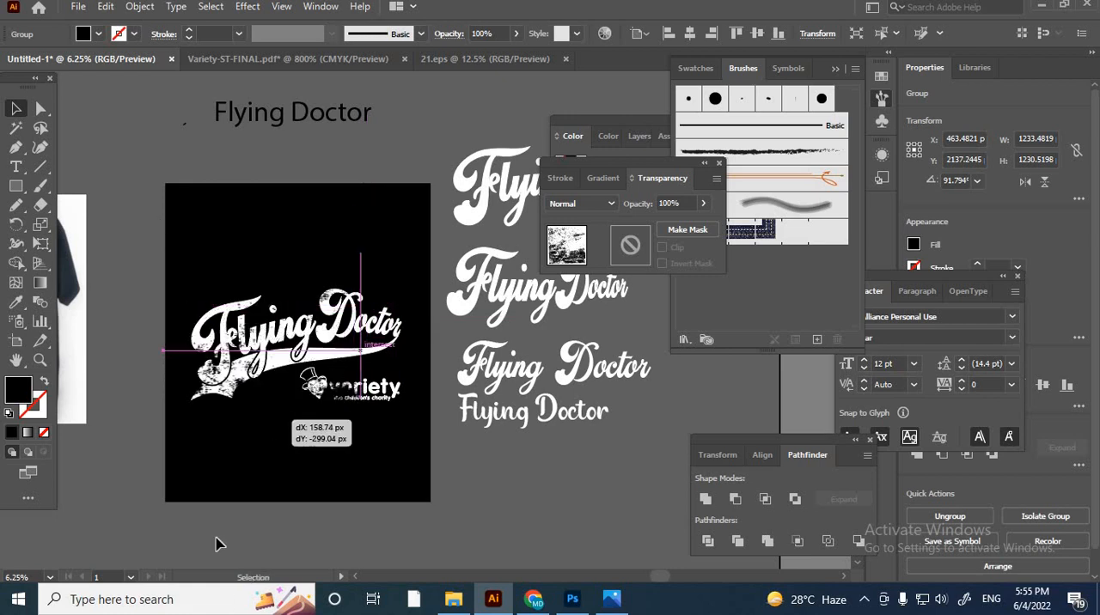
pyautogui.press('Delete')
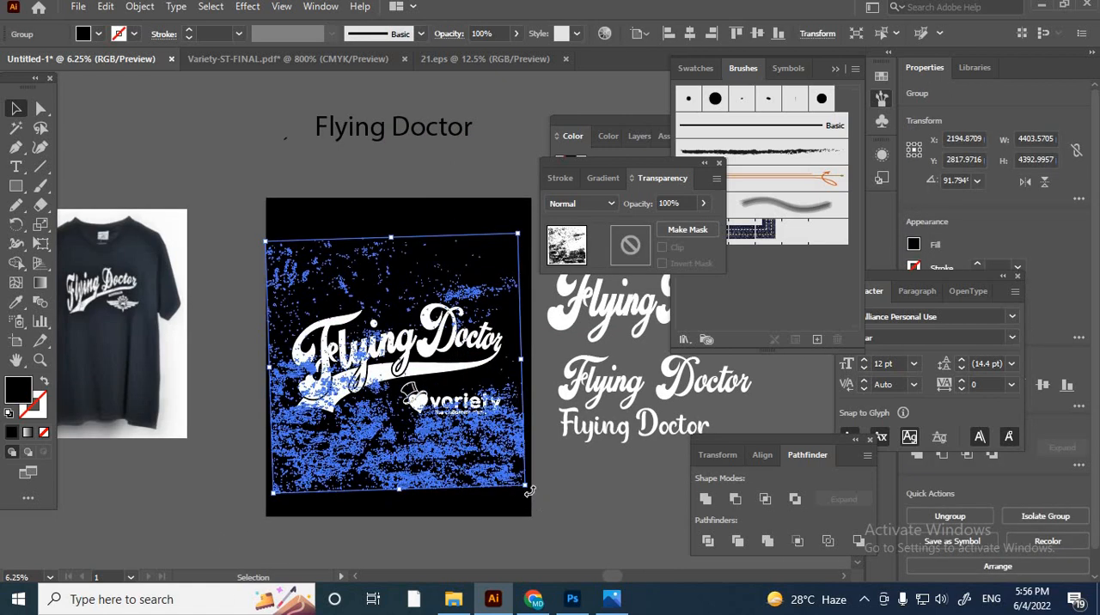
pyautogui.moveTo(518, 515); pyautogui.dragTo(530, 494)
pyautogui.moveTo(438, 446); pyautogui.dragTo(438, 461)
# - Scale the grunge texture down to about 4008 px wide over the artwork
pyautogui.scroll(3, 446, 272)
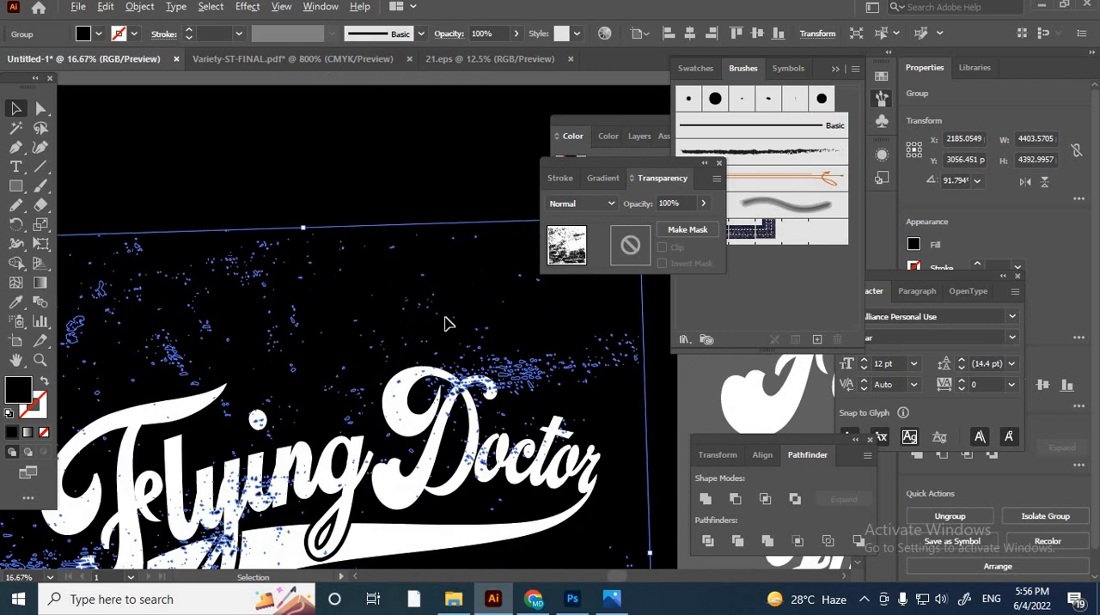
pyautogui.scroll(-1, 448, 324)
pyautogui.scroll(-3, 507, 333)
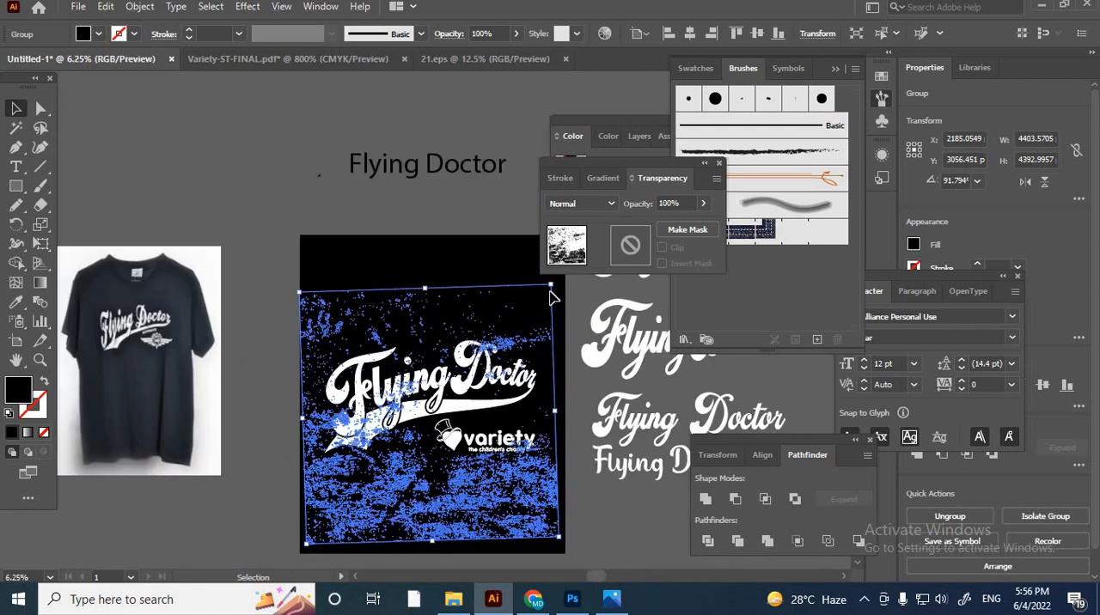
pyautogui.moveTo(552, 286); pyautogui.dragTo(530, 307)
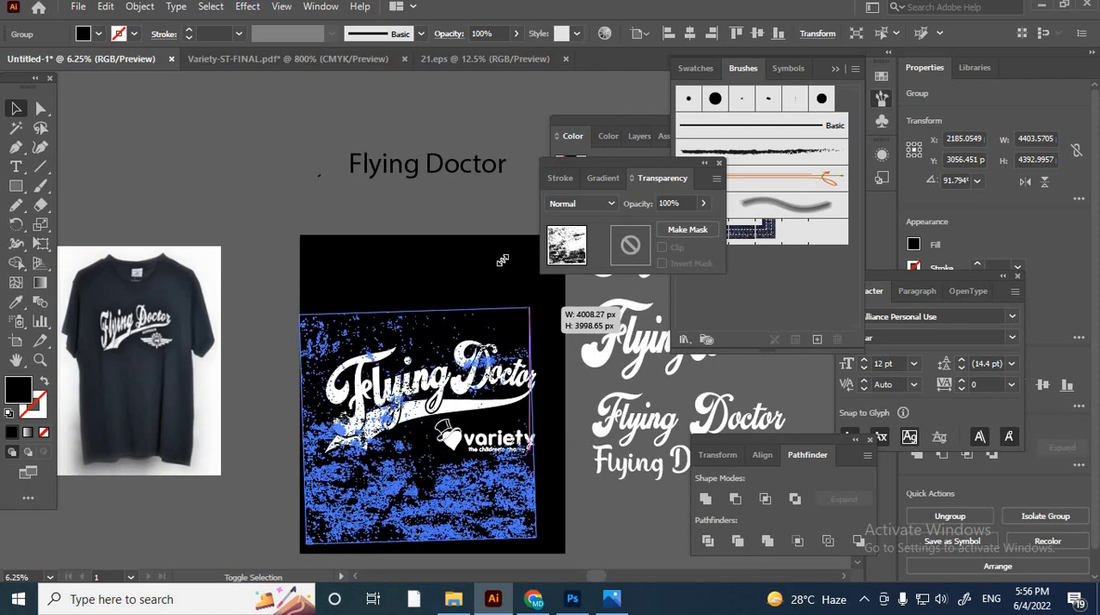
pyautogui.click(556, 326)
# - Set the grunge texture's fill colour to black, 000000, and deselect it
pyautogui.scroll(1, 558, 328)
pyautogui.click(296, 356)
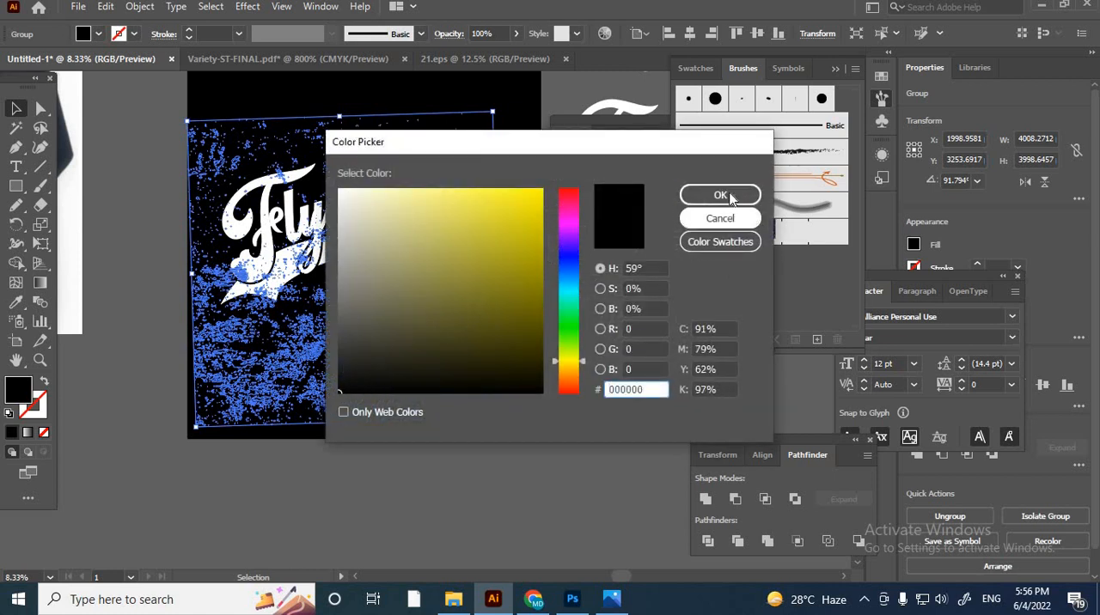
pyautogui.click(726, 196)
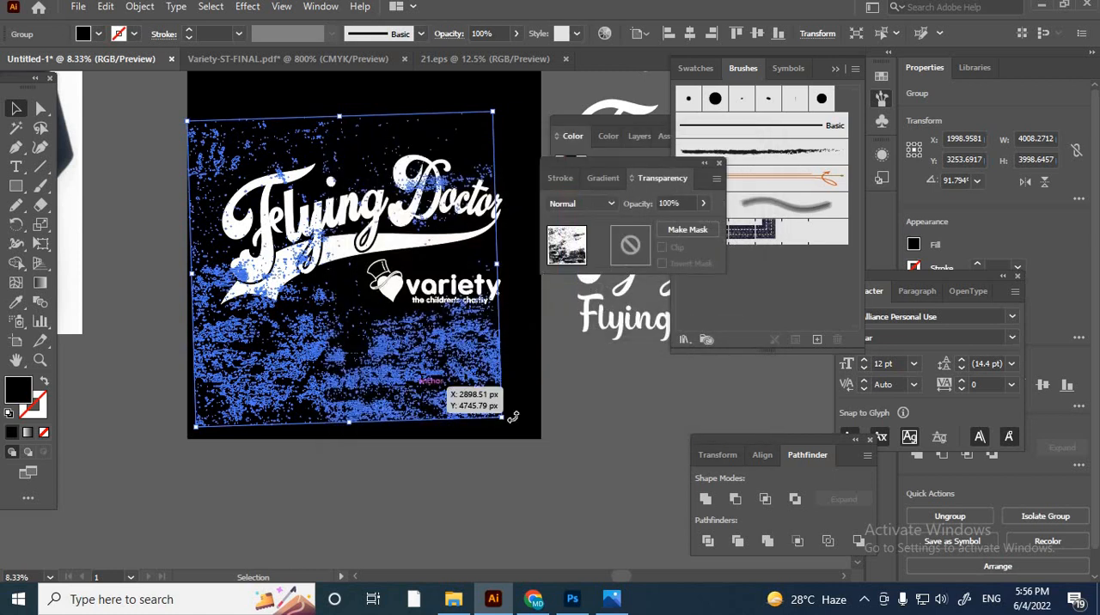
pyautogui.click(565, 425)
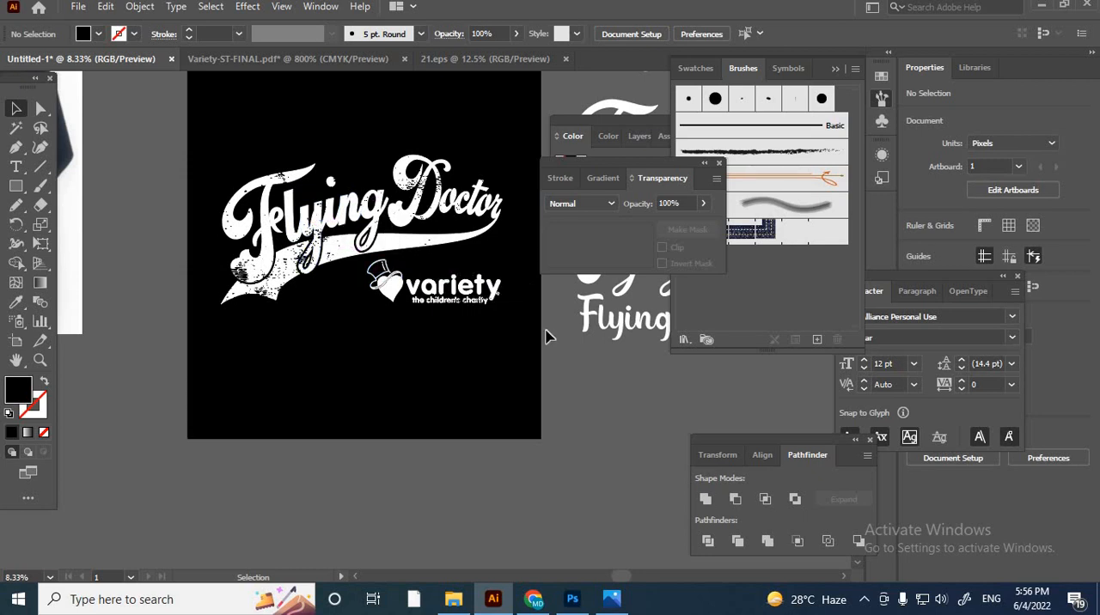
# - Shift the grunge texture slightly up and to the right over the lettering and variety logo
pyautogui.scroll(-2, 491, 326)
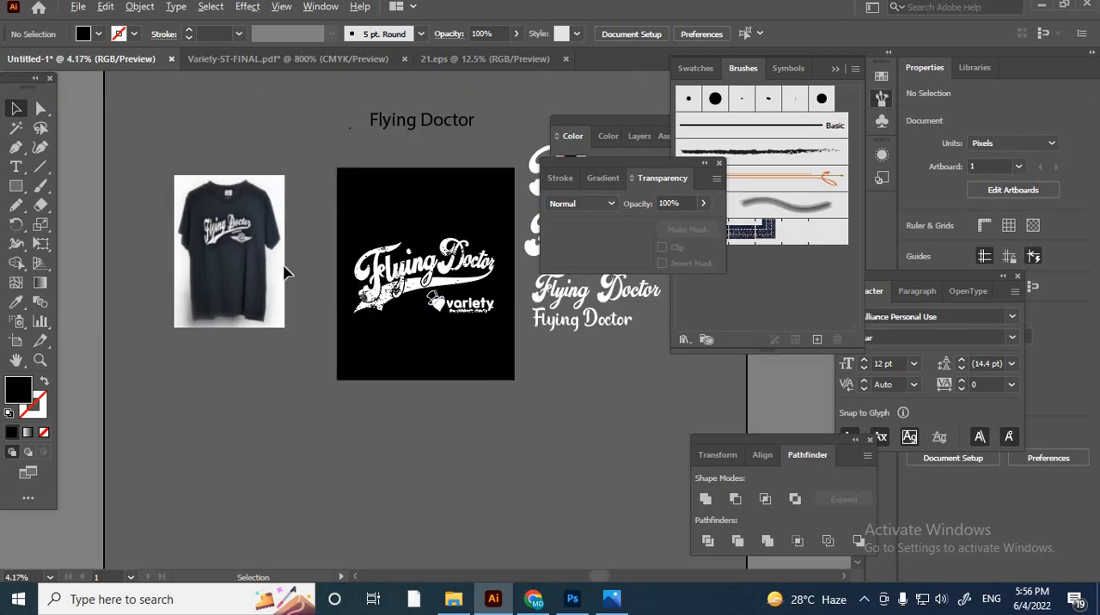
pyautogui.scroll(3, 284, 269)
pyautogui.scroll(-2, 232, 255)
pyautogui.click(512, 352)
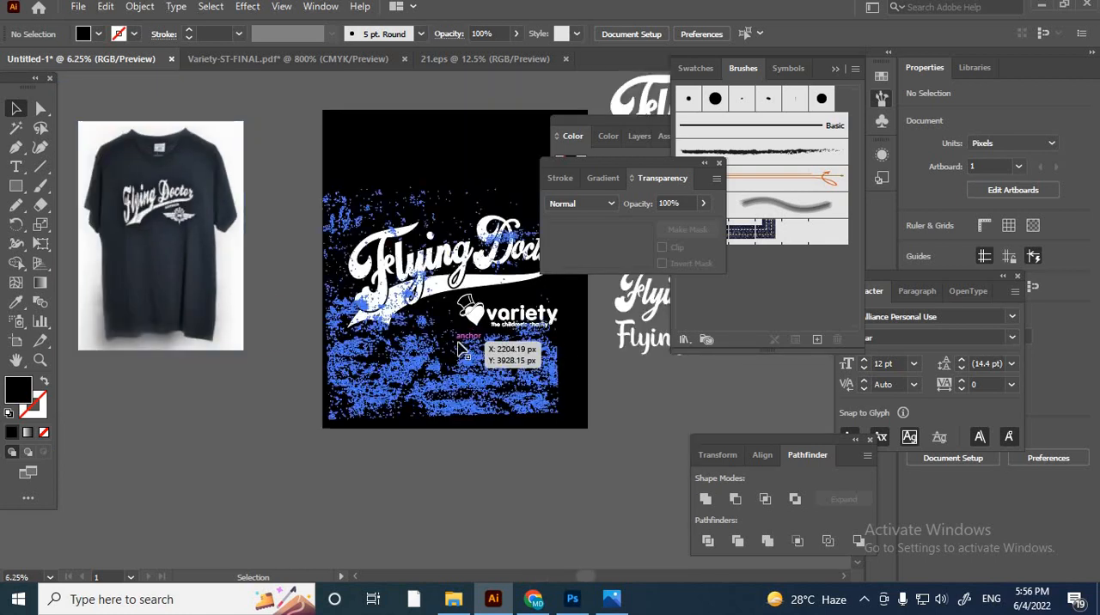
pyautogui.moveTo(531, 367); pyautogui.dragTo(538, 372)
pyautogui.moveTo(624, 364); pyautogui.dragTo(628, 402)
pyautogui.click(555, 336)
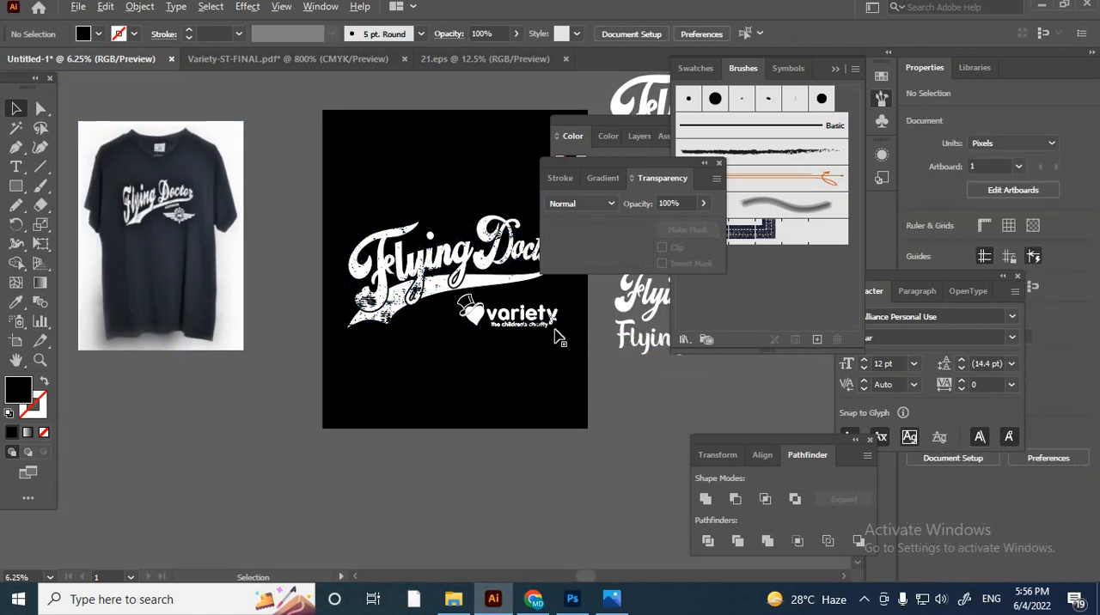
# - Check the distressing on the variety logo's tagline, and cut the grunge texture from the artboard
pyautogui.scroll(4, 550, 336)
pyautogui.scroll(2, 385, 314)
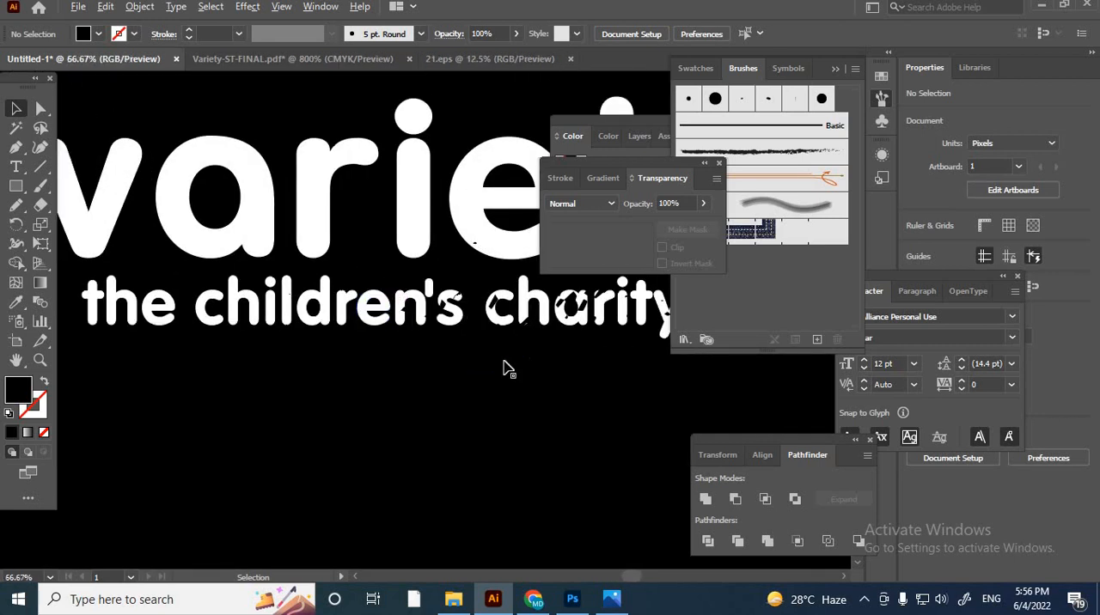
pyautogui.scroll(-3, 507, 367)
pyautogui.scroll(-2, 507, 364)
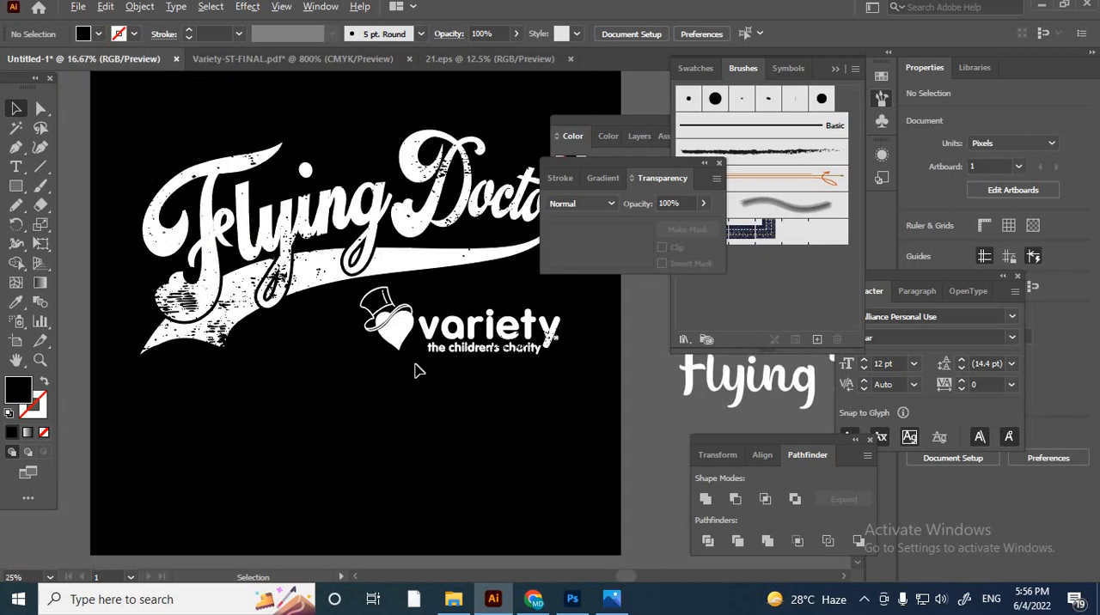
pyautogui.click(263, 381)
pyautogui.press('Delete')
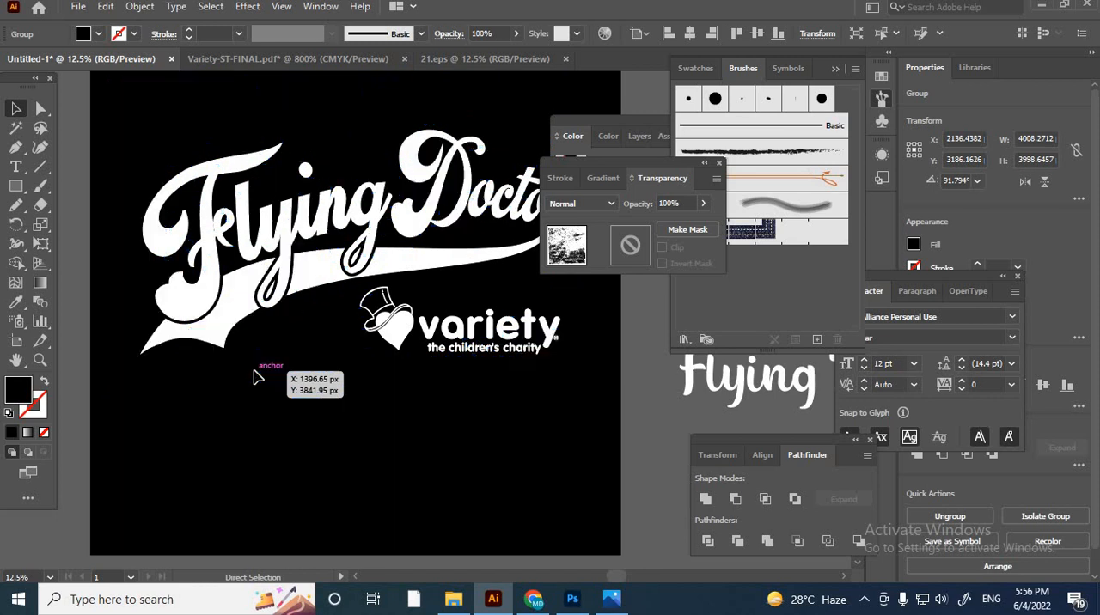
# - Group the Flying Doctor lettering together with the white swash, leaving out the variety logo
pyautogui.click(204, 321)
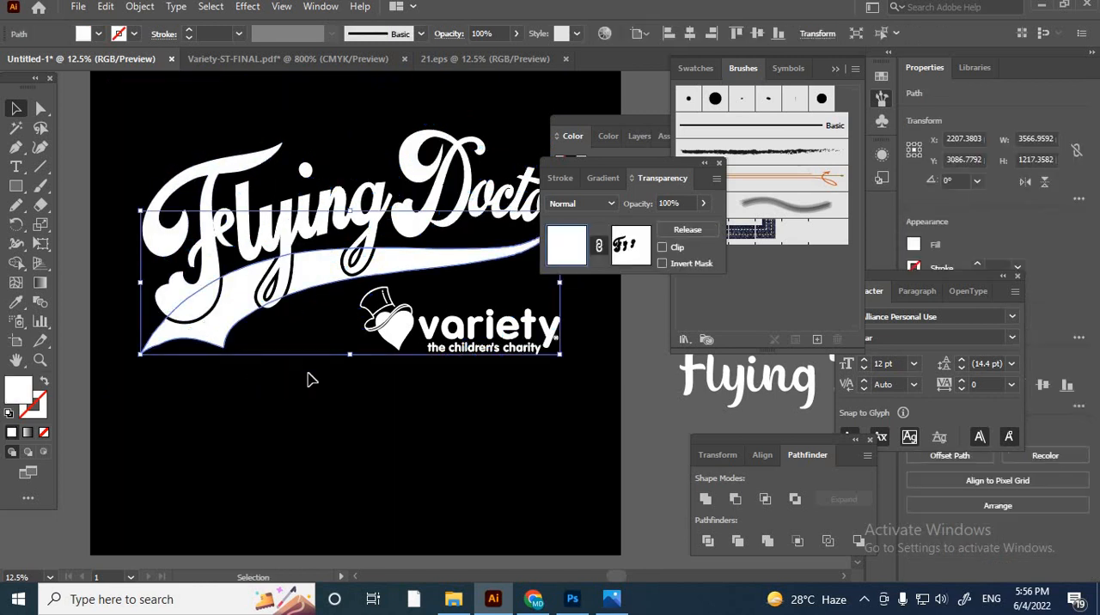
pyautogui.click(401, 404)
pyautogui.scroll(3, 391, 386)
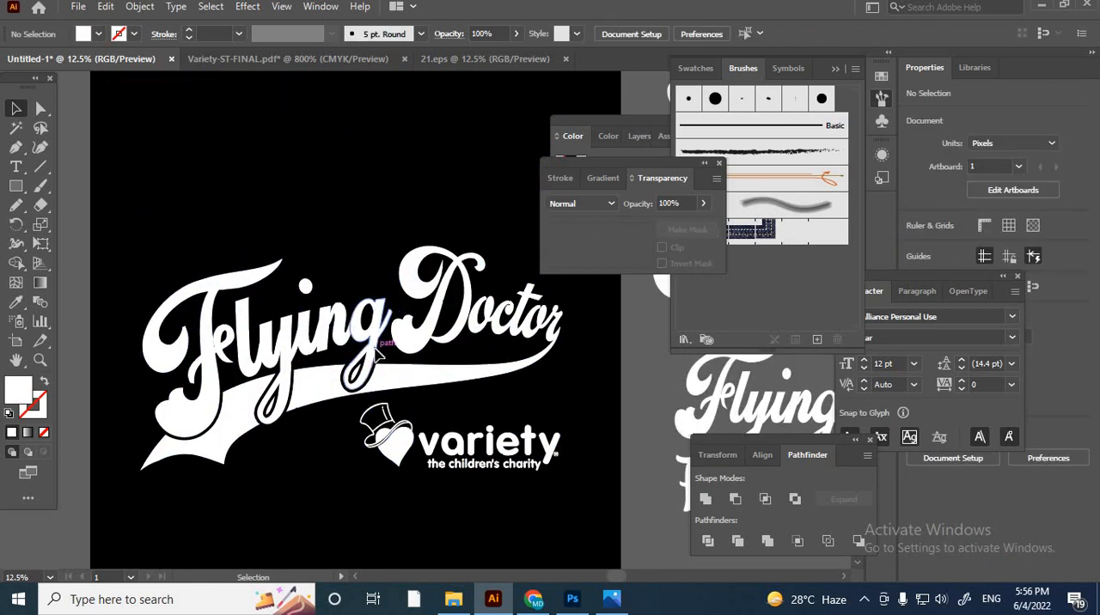
pyautogui.click(378, 368)
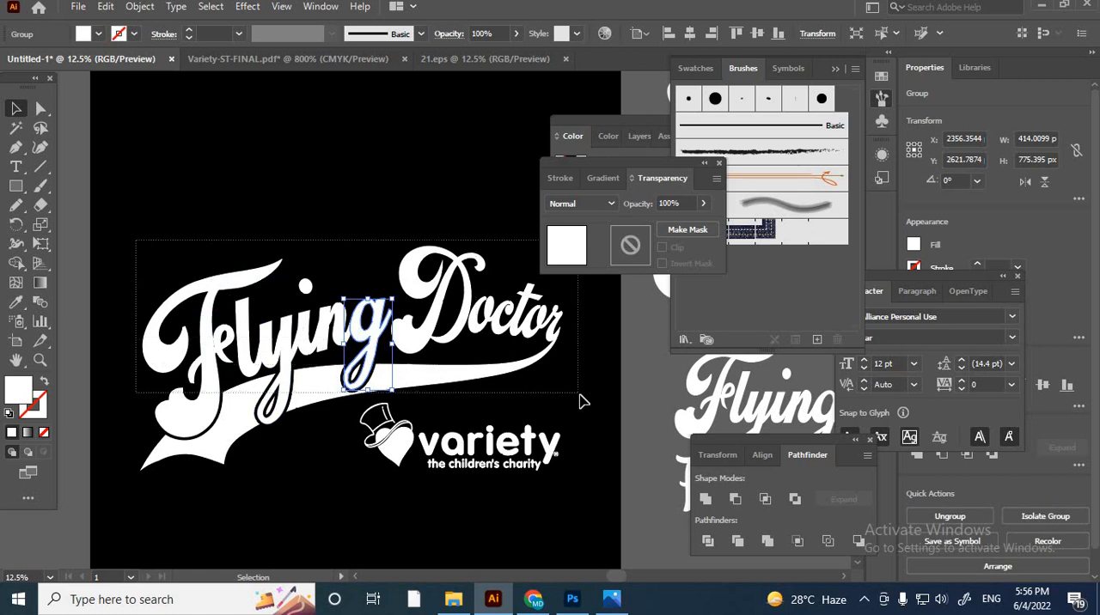
pyautogui.hotkey('ctrl', 'a')
pyautogui.hotkey('ctrl', 'g')
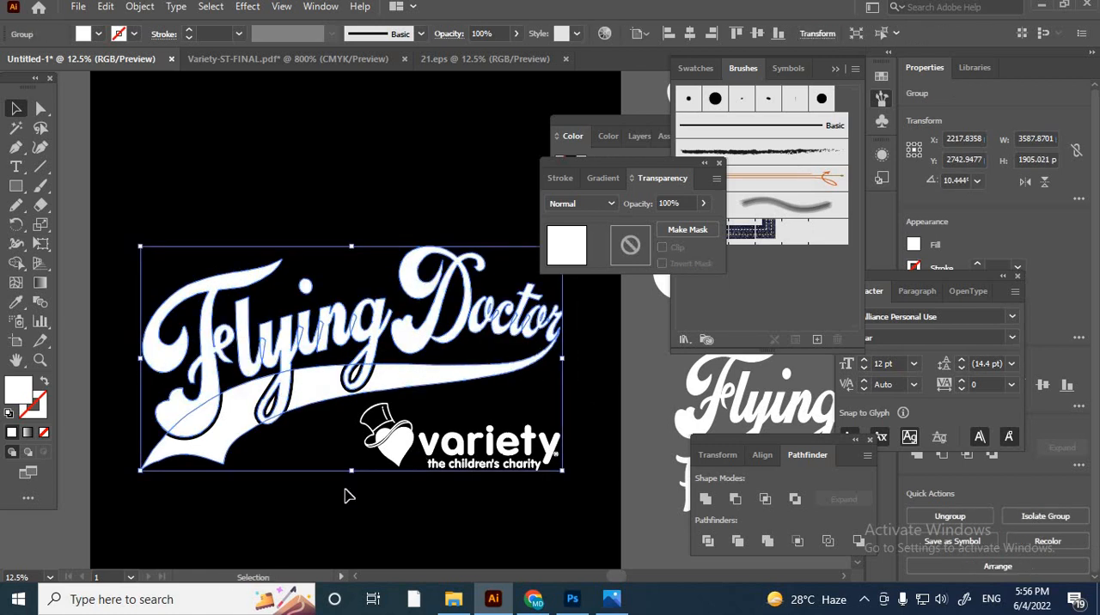
# - Give the lettering and swash group an opacity mask, paste the grunge texture into it, and return to the artwork
pyautogui.click(328, 445)
pyautogui.click(367, 376)
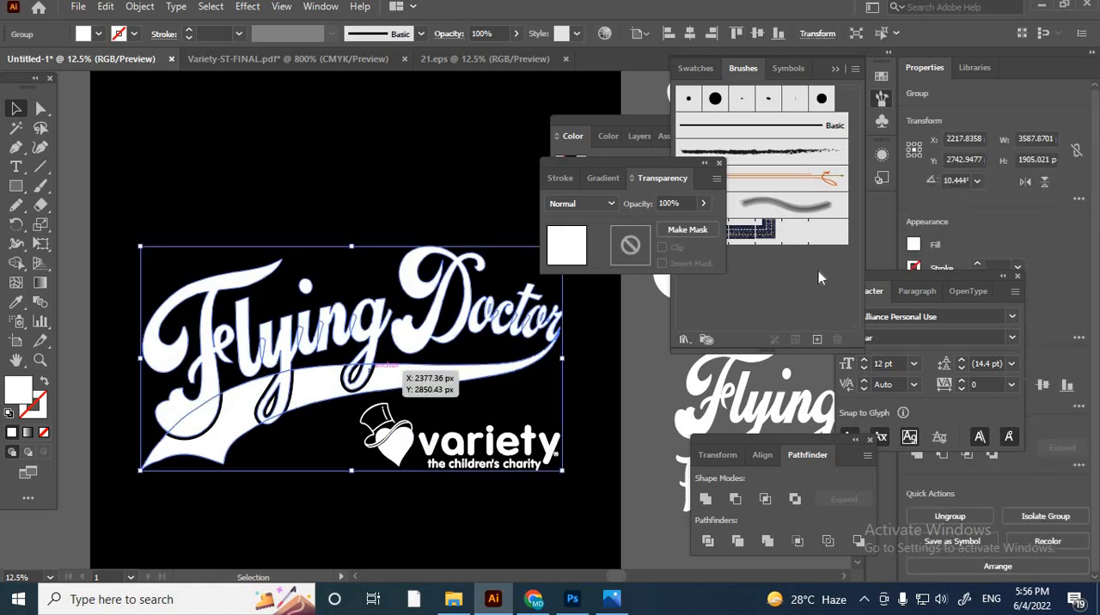
pyautogui.click(630, 247)
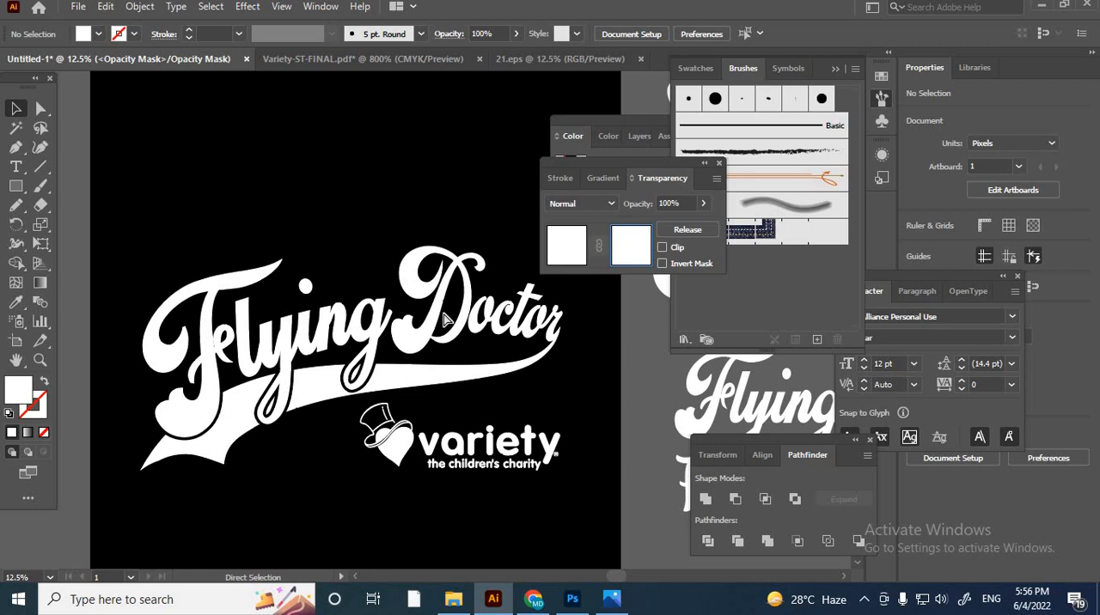
pyautogui.hotkey('ctrl', 'v')
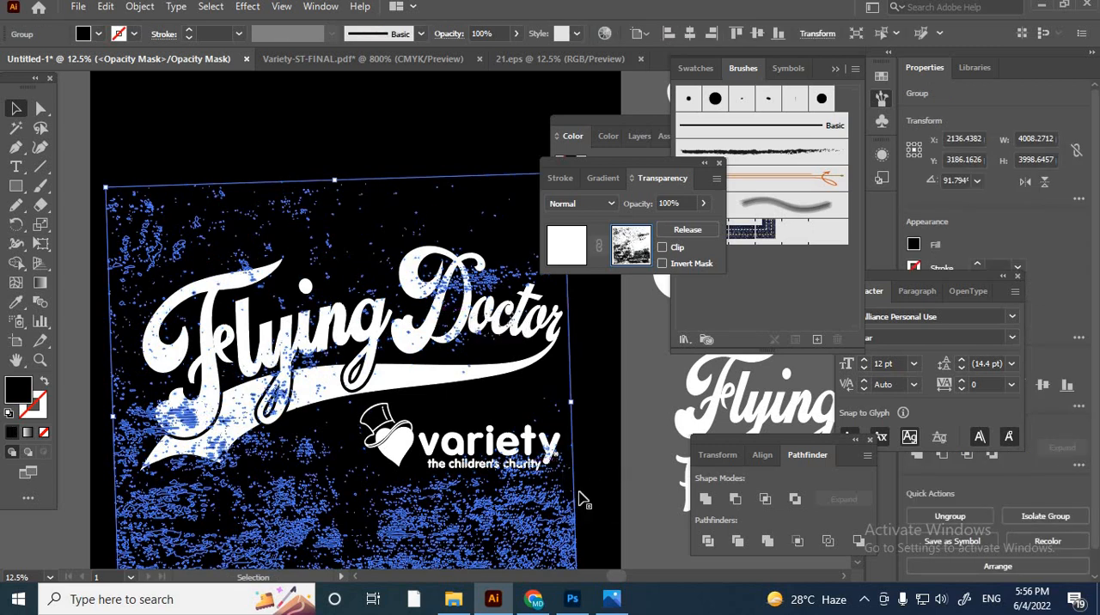
pyautogui.click(628, 492)
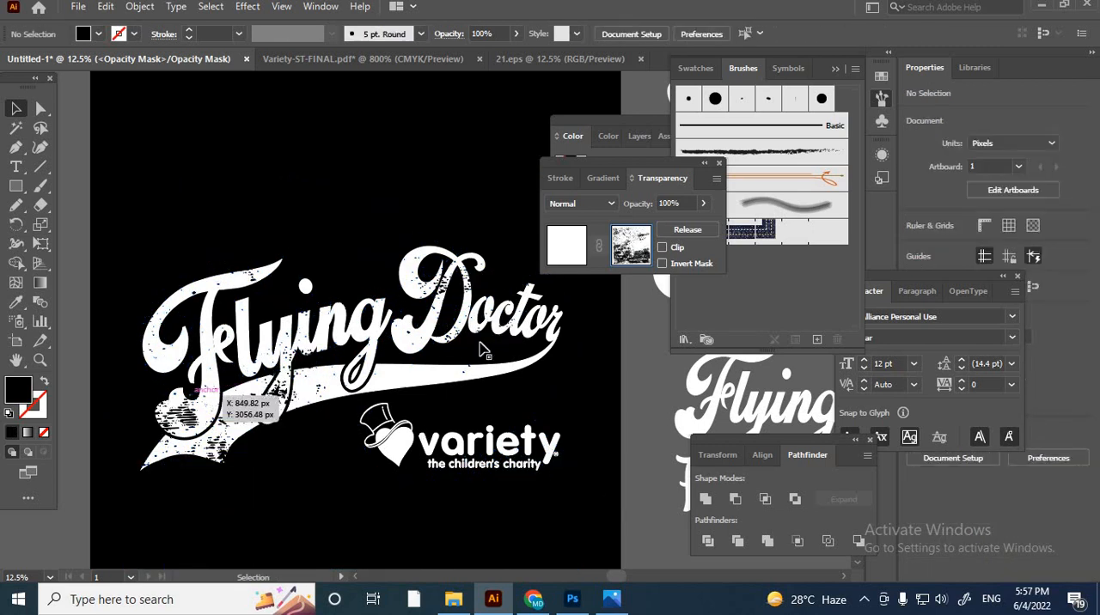
pyautogui.click(558, 243)
pyautogui.click(651, 472)
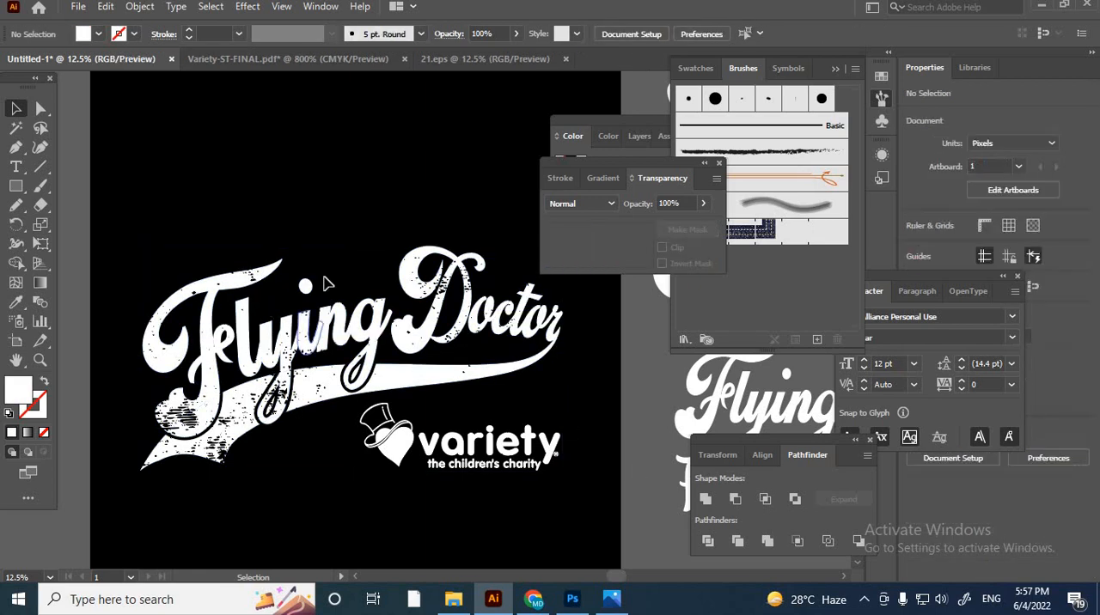
# - Group the Flying Doctor lettering, swash and variety logo together and centre the group horizontally and vertically on the artboard
pyautogui.scroll(1, 468, 313)
pyautogui.scroll(8, 466, 314)
pyautogui.scroll(-9, 464, 319)
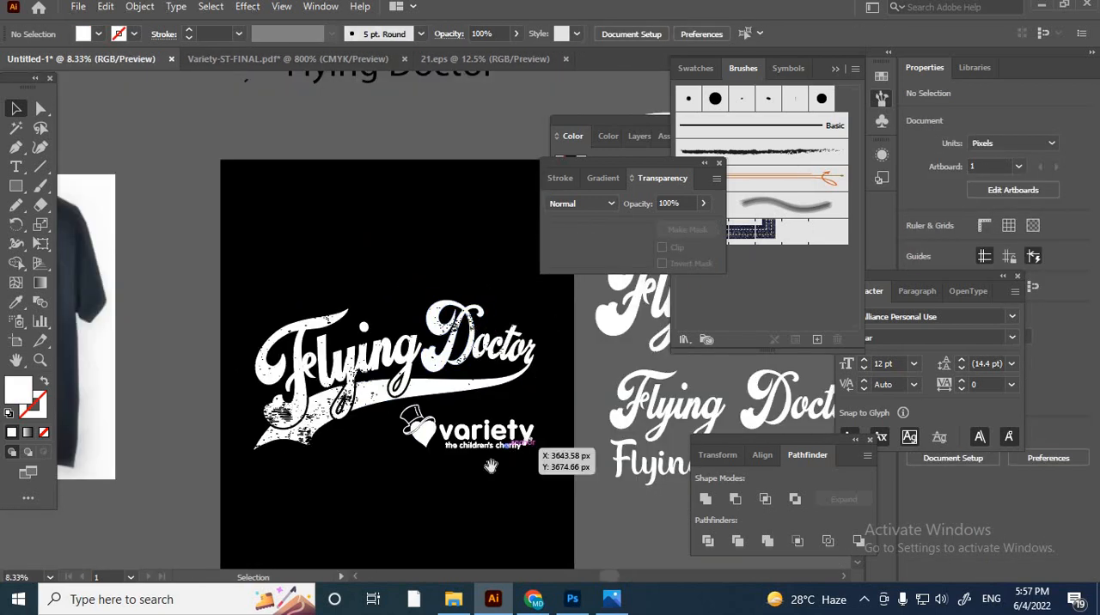
pyautogui.moveTo(490, 466); pyautogui.dragTo(492, 397)
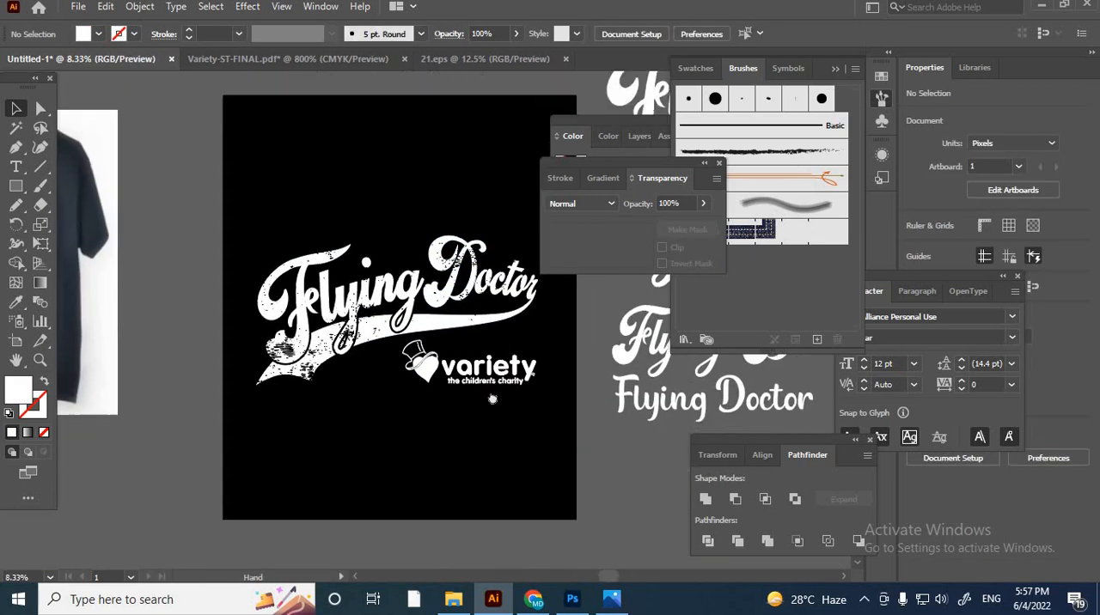
pyautogui.moveTo(243, 225); pyautogui.dragTo(563, 440)
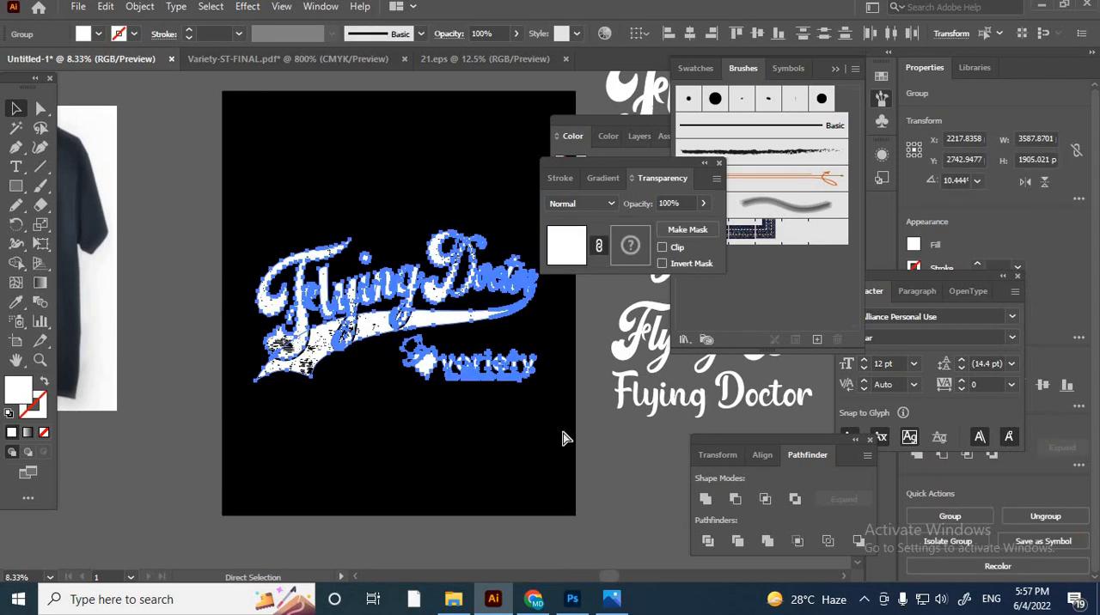
pyautogui.press('v')
pyautogui.click(695, 34)
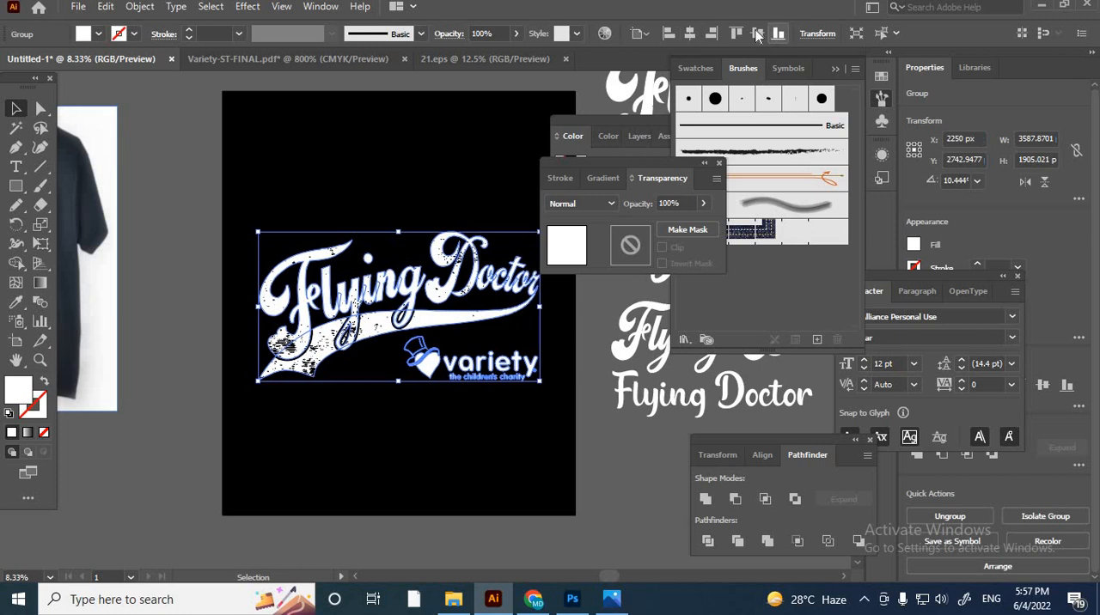
pyautogui.click(757, 34)
pyautogui.click(456, 440)
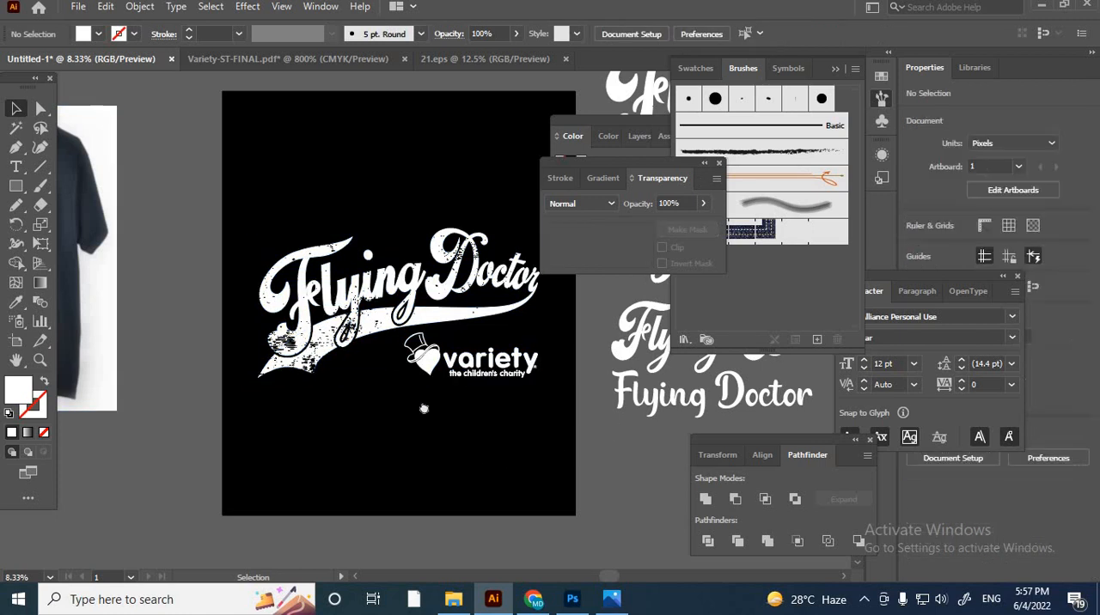
# - Scale the grouped artwork up from its centre to nearly fill the artboard's width, and deselect it
pyautogui.moveTo(423, 409); pyautogui.dragTo(339, 433)
pyautogui.click(353, 342)
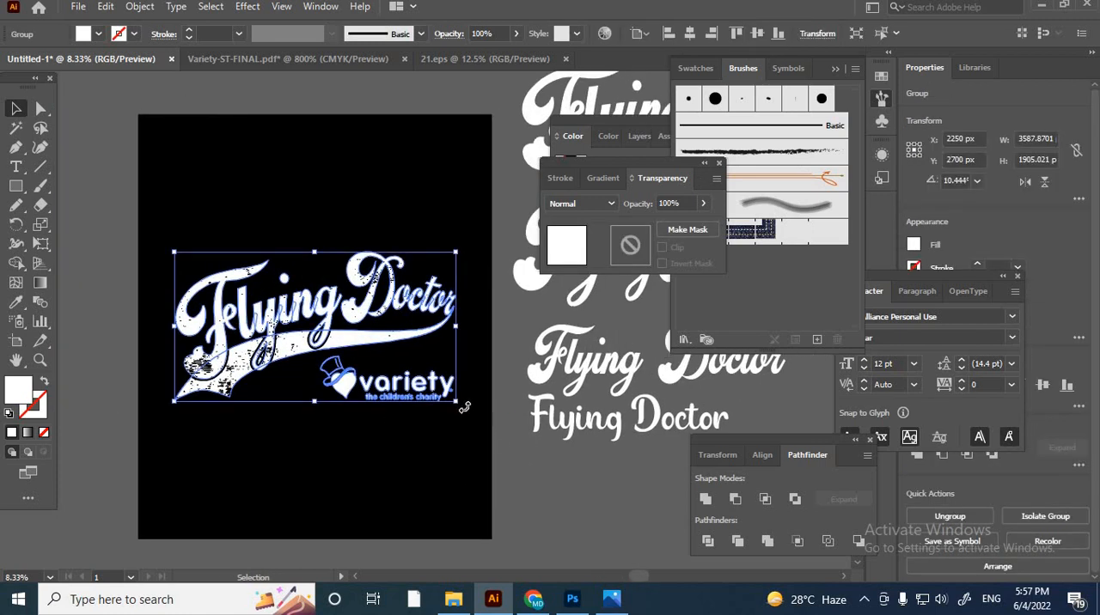
pyautogui.moveTo(477, 423)
pyautogui.mouseDown()
pyautogui.moveTo(498, 422)
pyautogui.moveTo(487, 436)
pyautogui.mouseUp()
pyautogui.click(523, 477)
# - Examine the distressing on the enlarged artwork and look over the reference T-shirt and the spare lettering versions beside the artboard
pyautogui.scroll(4, 119, 319)
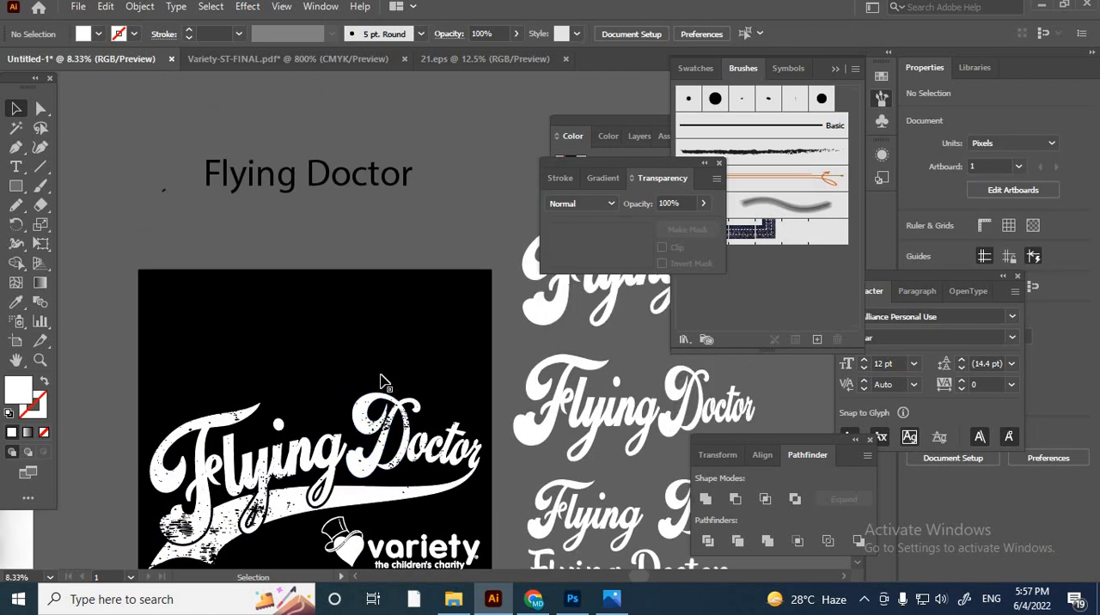
pyautogui.scroll(-2, 119, 320)
pyautogui.scroll(3, 118, 316)
pyautogui.scroll(-2, 499, 413)
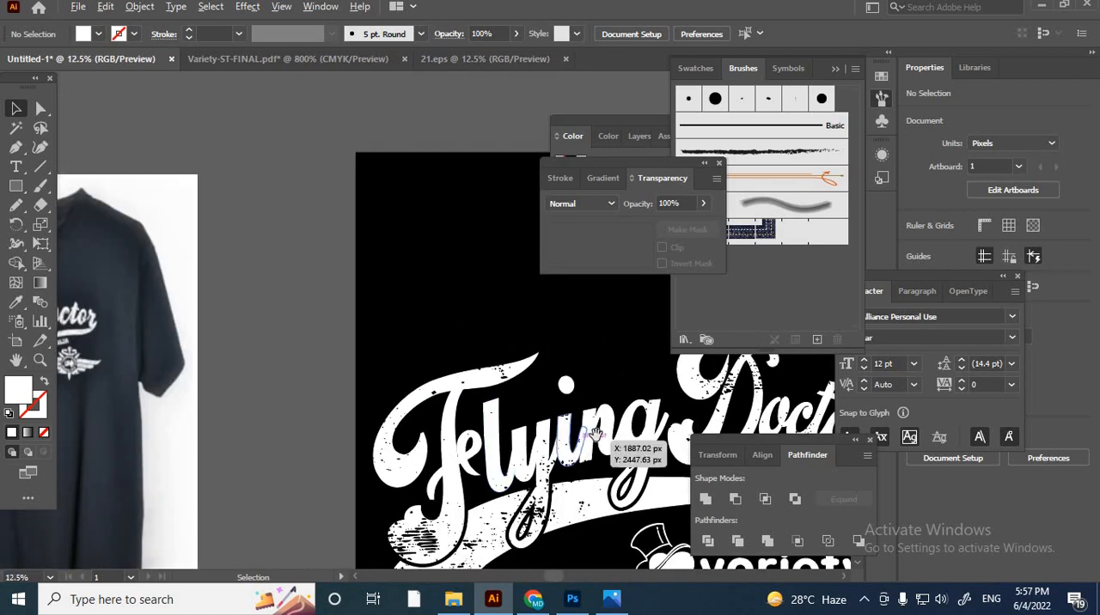
pyautogui.moveTo(574, 419); pyautogui.dragTo(242, 317)
pyautogui.scroll(2, 398, 281)
pyautogui.scroll(-2, 404, 288)
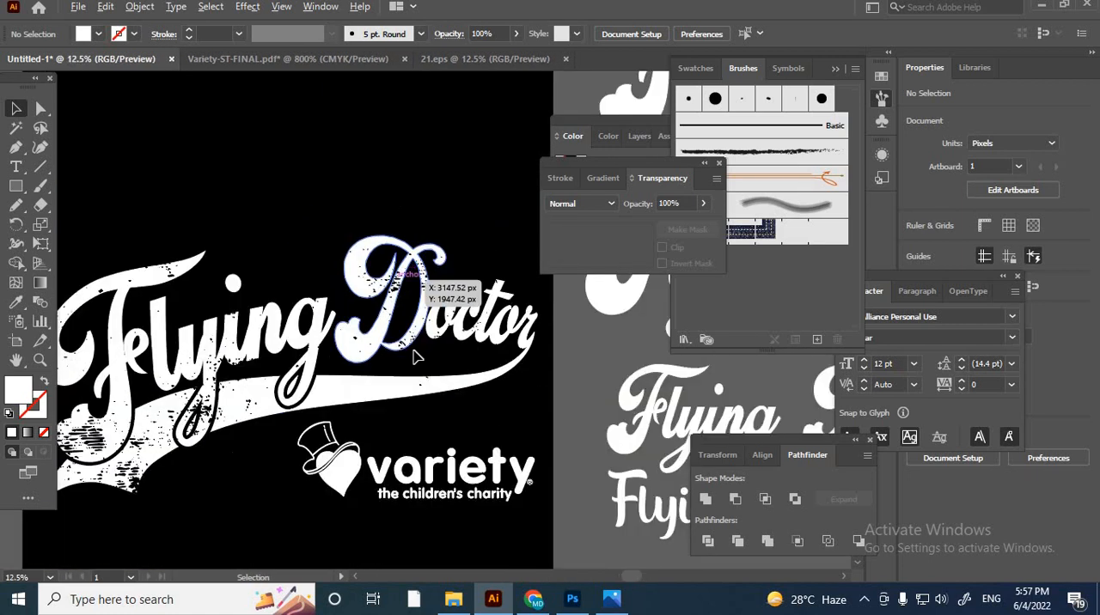
pyautogui.scroll(-3, 507, 408)
pyautogui.scroll(1, 537, 420)
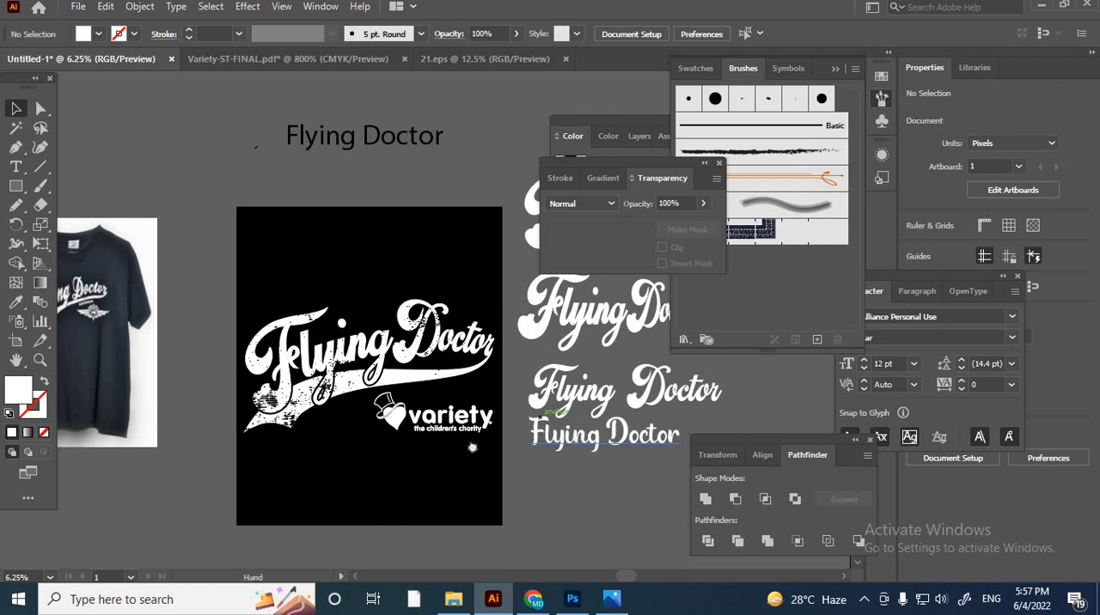
pyautogui.moveTo(473, 447); pyautogui.dragTo(397, 540)
pyautogui.scroll(3, 241, 471)
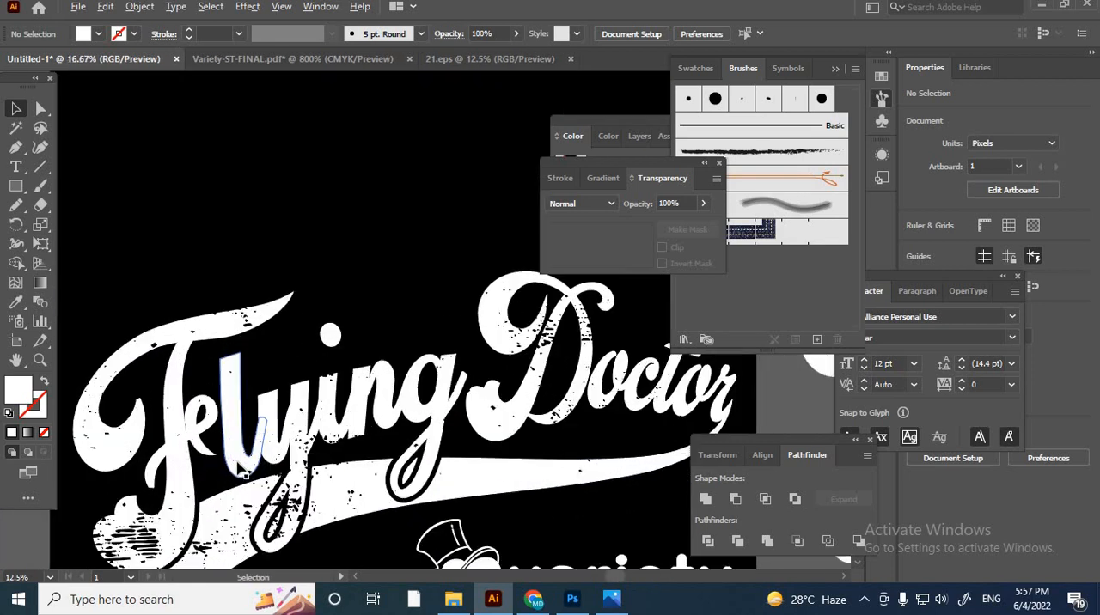
pyautogui.scroll(-2, 250, 470)
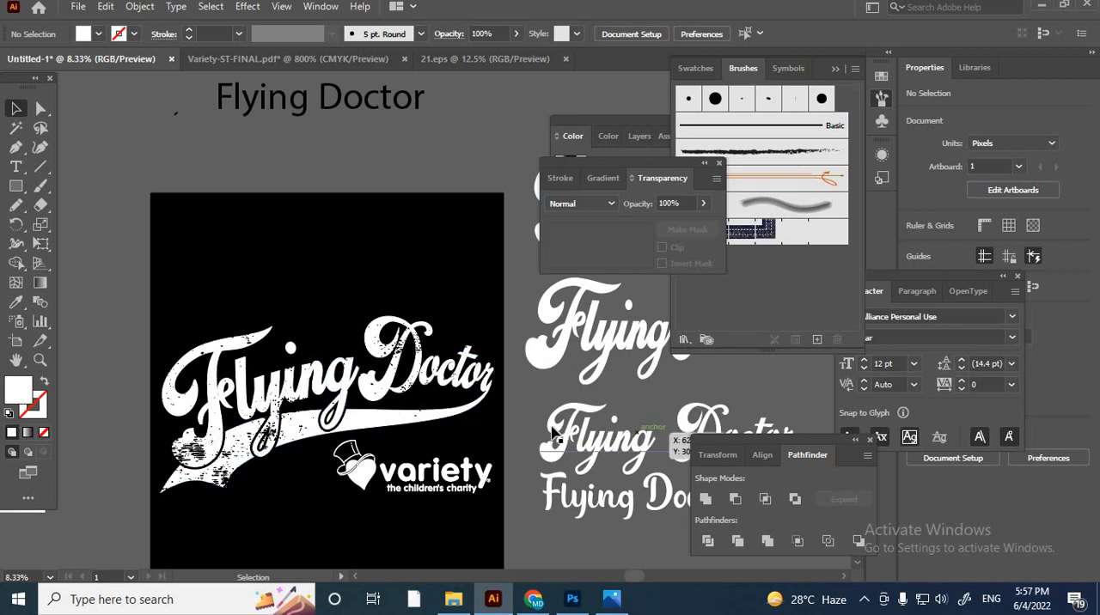
pyautogui.moveTo(602, 395); pyautogui.dragTo(488, 430)
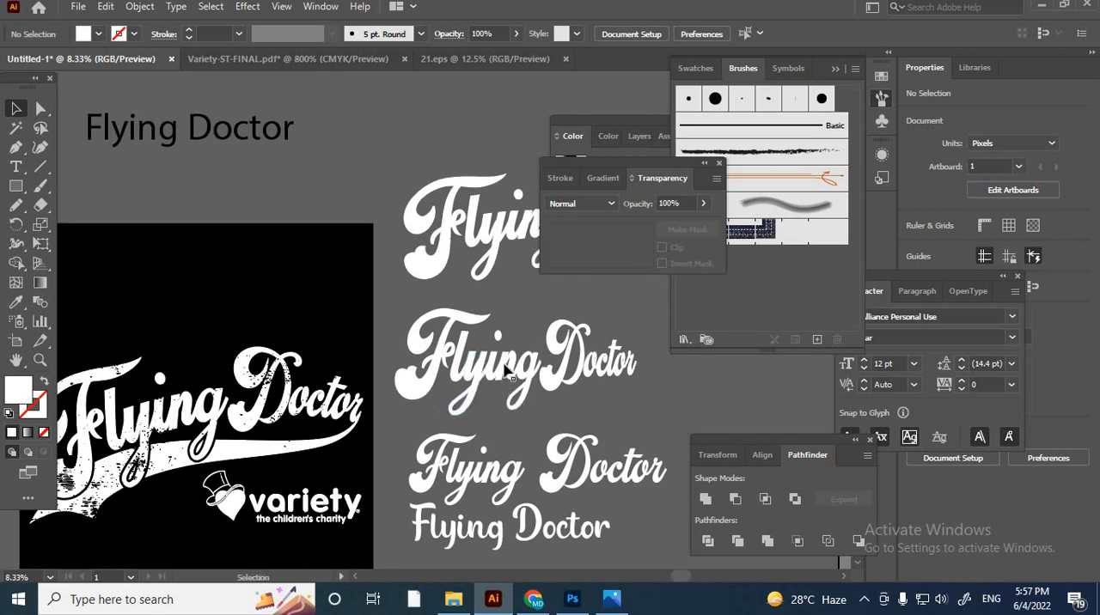
pyautogui.click(512, 385)
pyautogui.click(557, 506)
pyautogui.keyDown('ctrl'); pyautogui.click(557, 505); pyautogui.keyUp('ctrl')
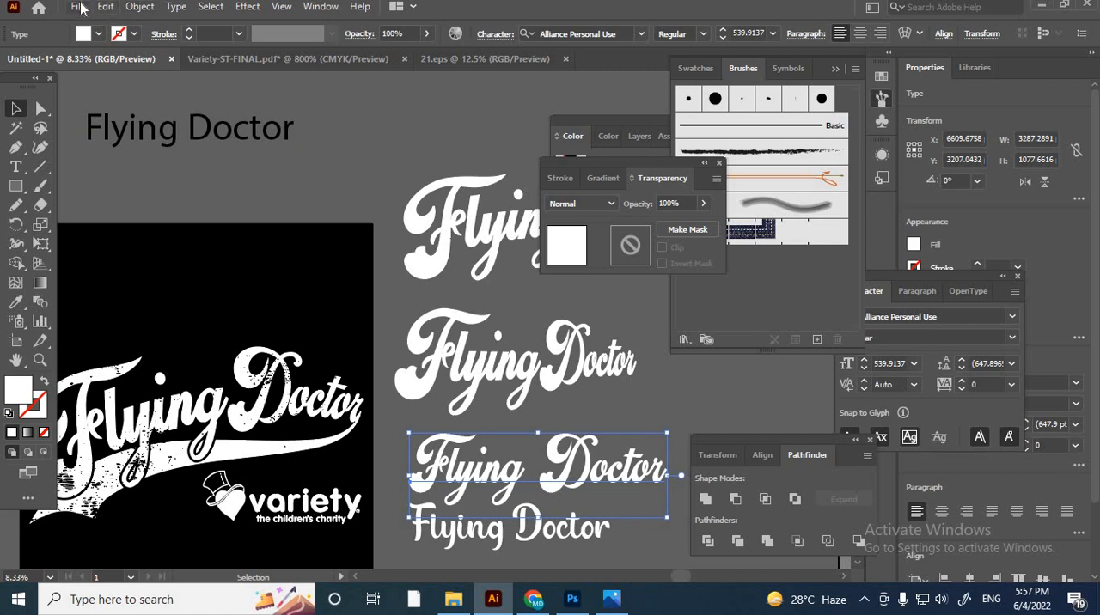
# - Save the document as Flying Doctor in Adobe Illustrator (*.AI) format in the effect folder
pyautogui.click(189, 118)
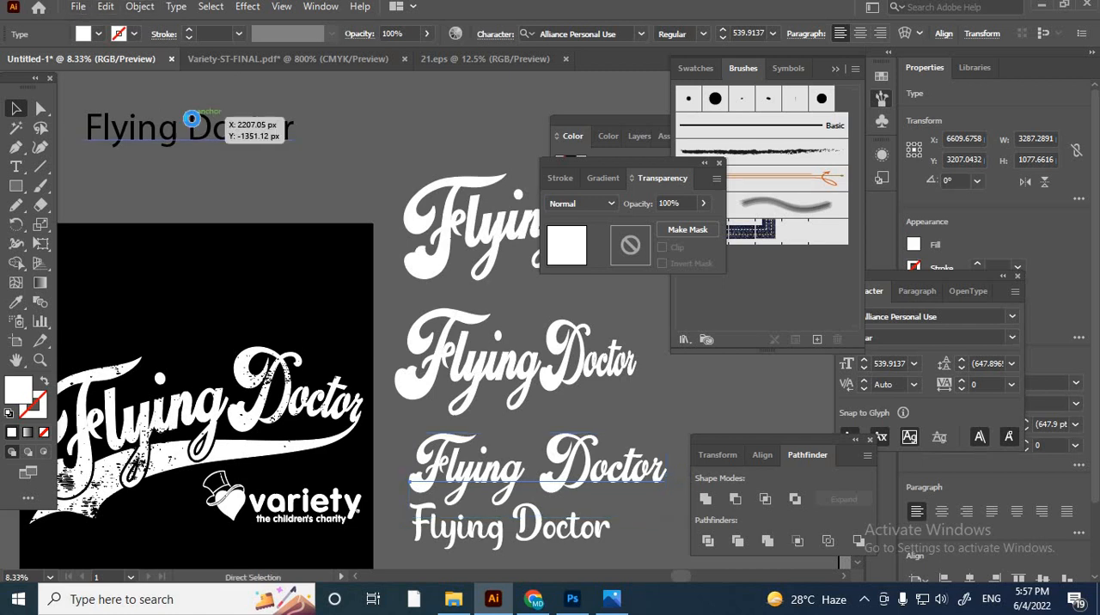
pyautogui.hotkey('ctrl', 's')
pyautogui.write('Flying Doctor')
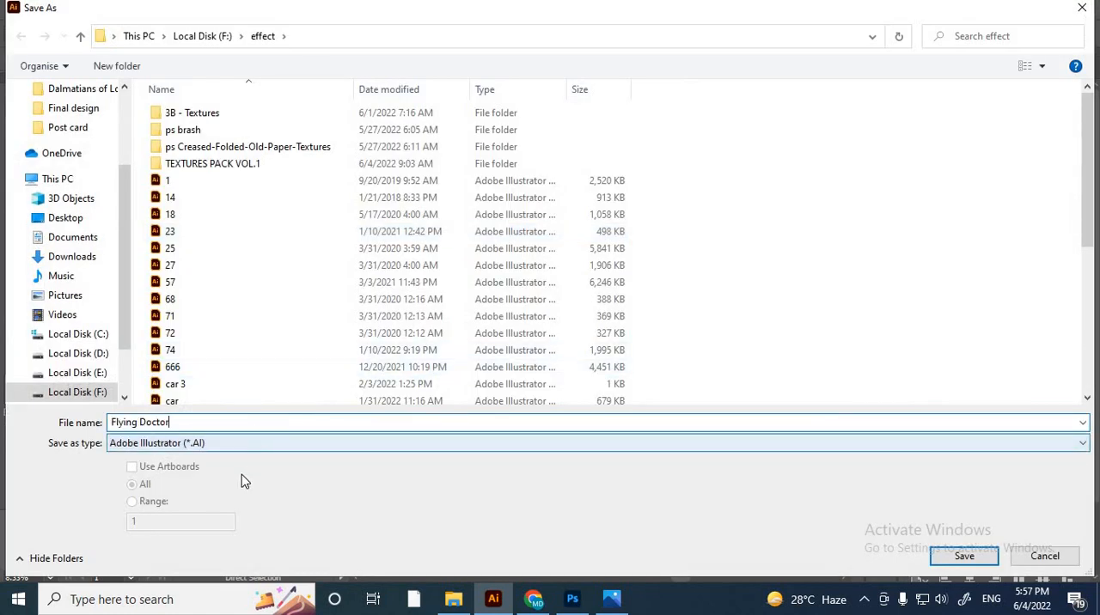
pyautogui.scroll(-2, 112, 391)
pyautogui.press('Return')
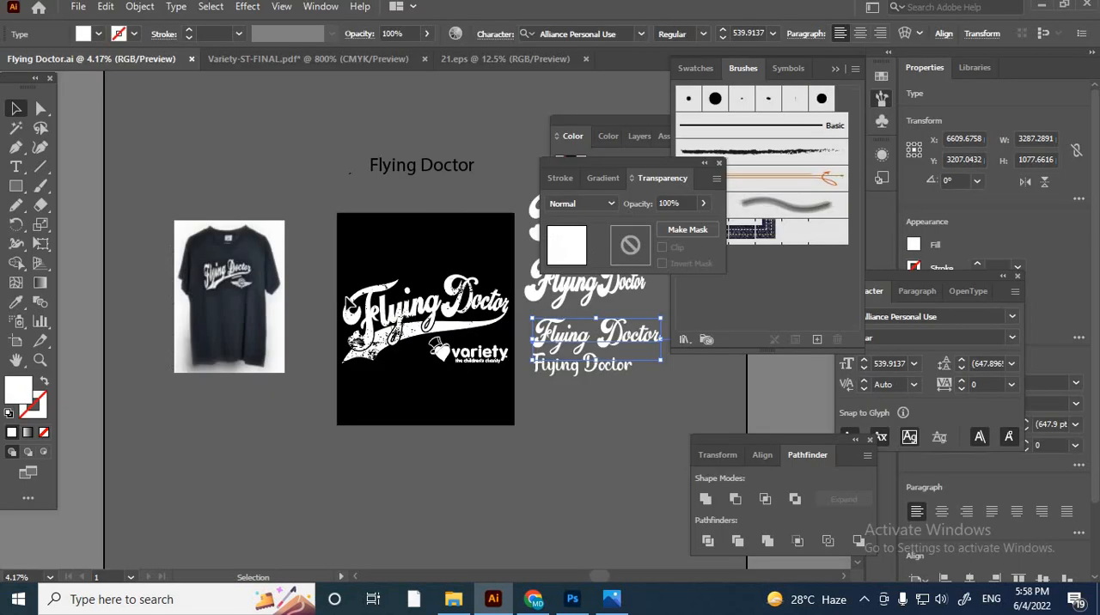